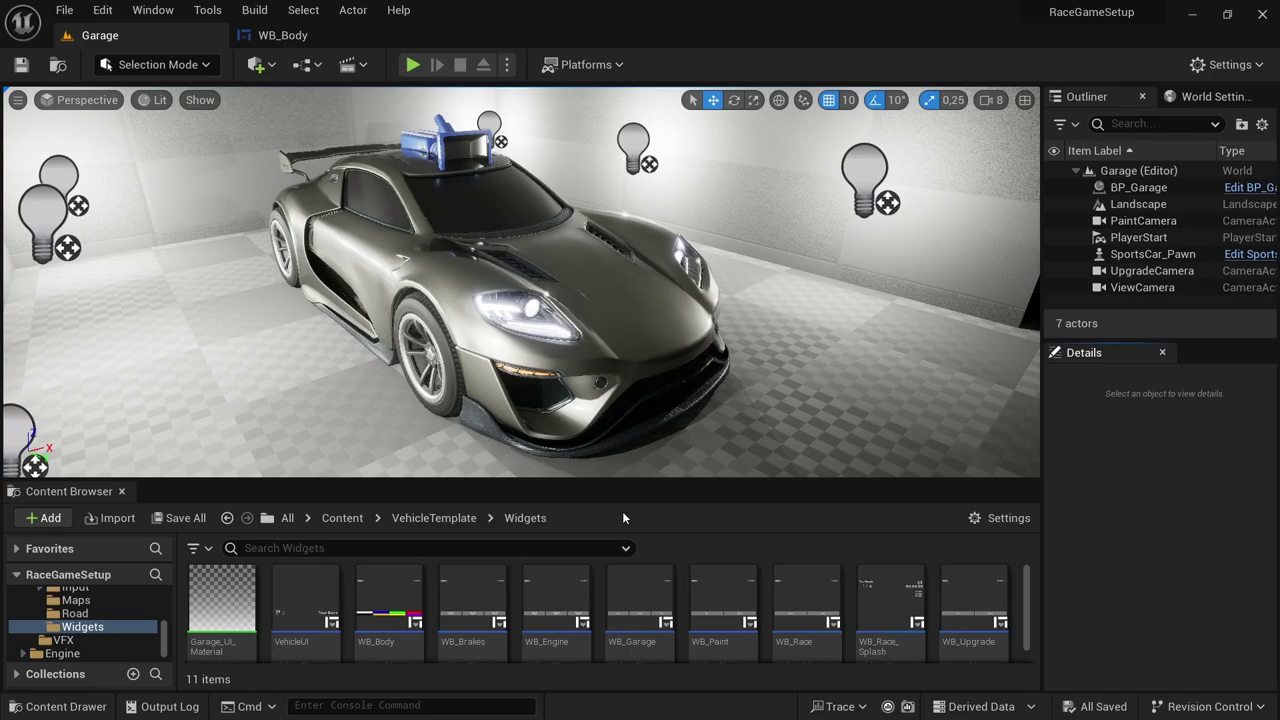
Create a new material named M_ColourSelector in the Widgets folder
right_click(516, 606)
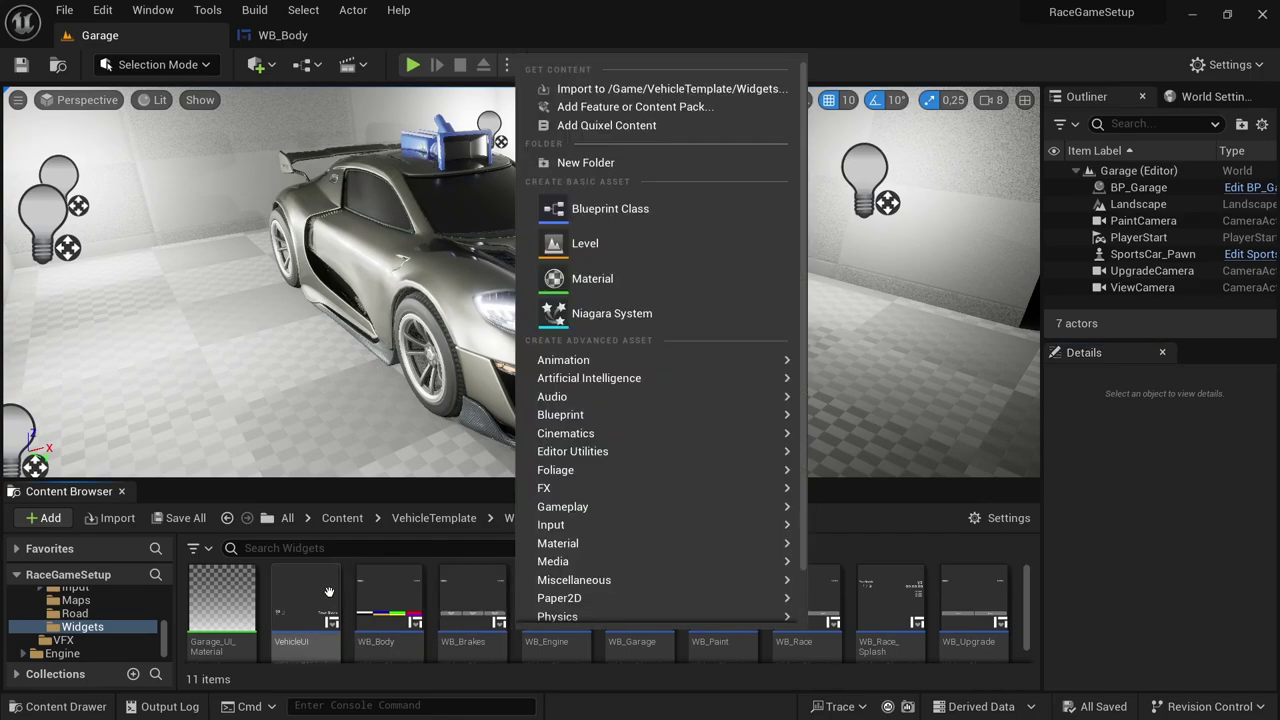
mouse_move(774, 545)
left_click(866, 527)
key("Escape")
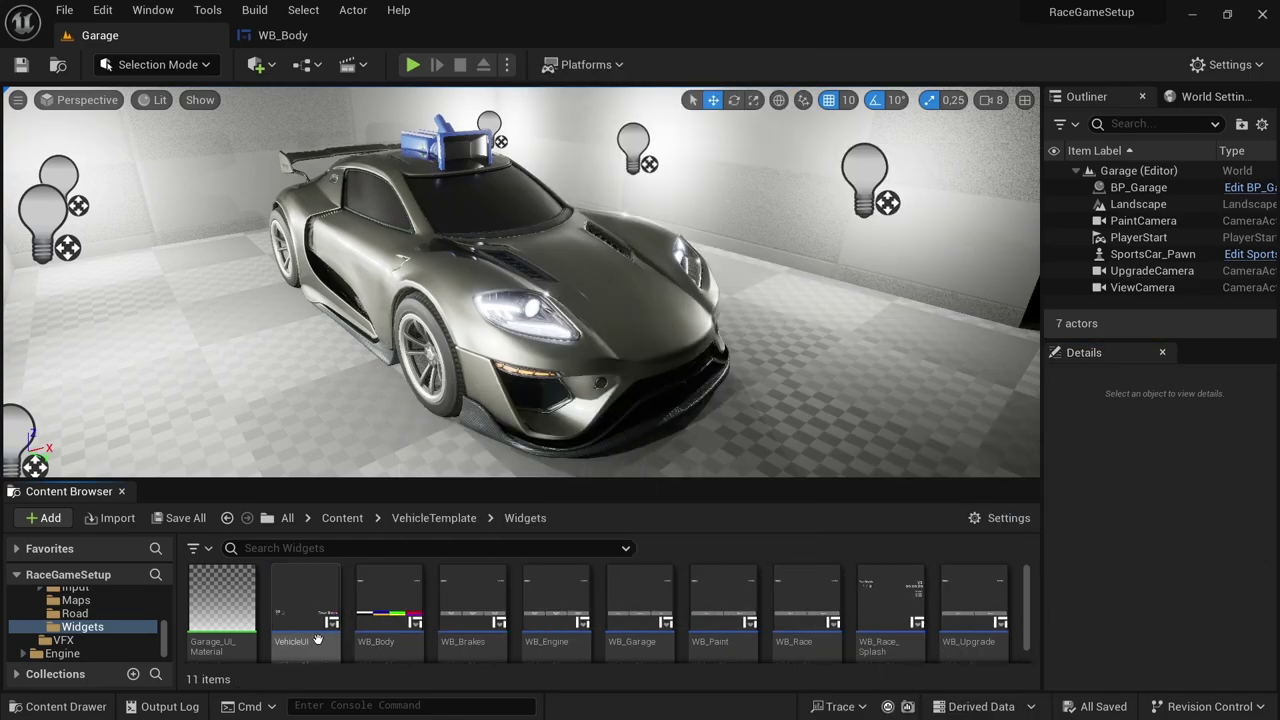
scroll(788, 605, "down", 2)
scroll(788, 606, "up", 2)
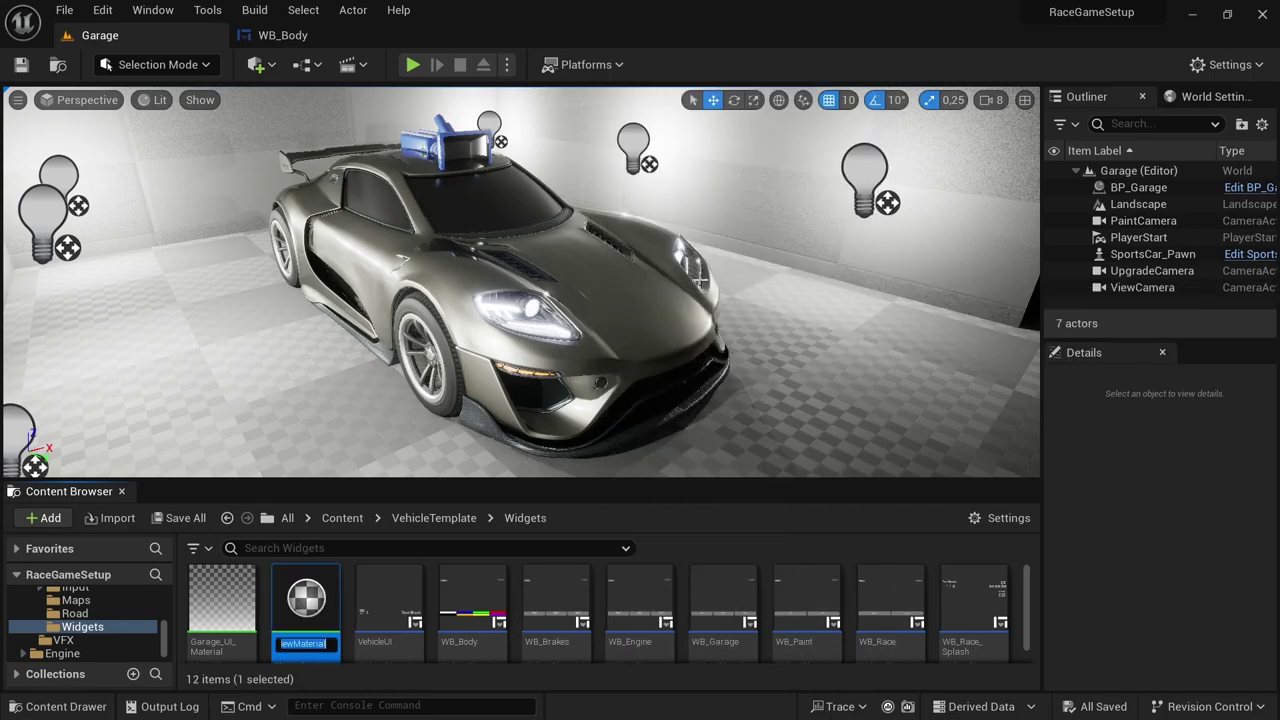
type("M_ColourSelector")
key("Return")
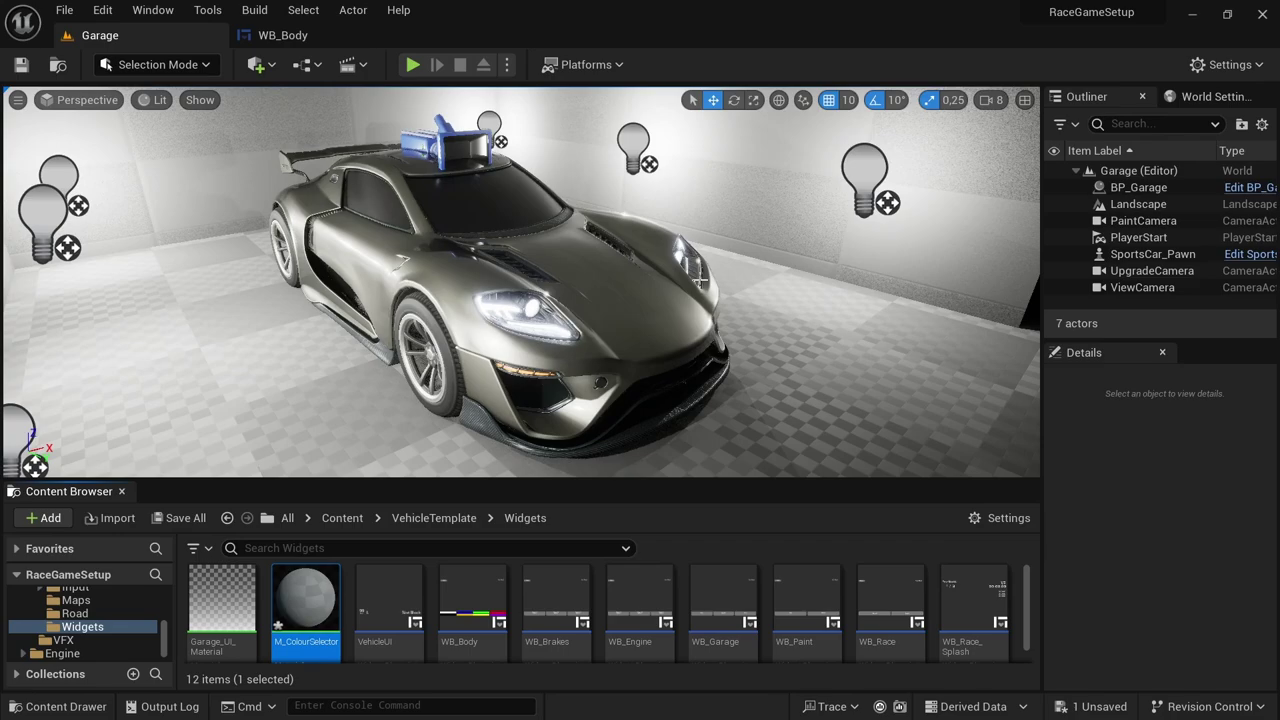
Duplicate the M_ColourSelector material and name the copy M_Saturation
key("ctrl+d")
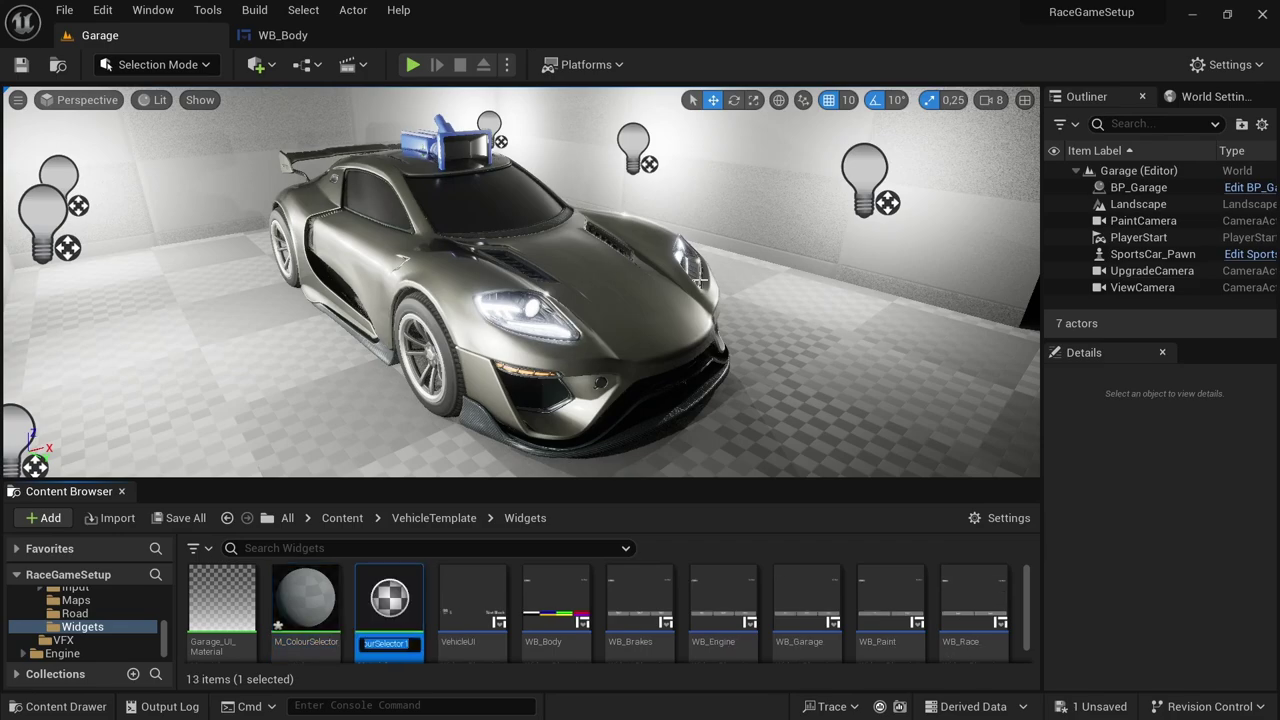
key("Right")
key("BackSpace")
key("BackSpace")
key("BackSpace")
key("BackSpace")
key("BackSpace")
key("BackSpace")
key("BackSpace")
key("BackSpace")
key("BackSpace")
key("BackSpace")
key("BackSpace")
key("BackSpace")
key("BackSpace")
key("BackSpace")
key("BackSpace")
key("BackSpace")
type("_Saturation")
key("Return")
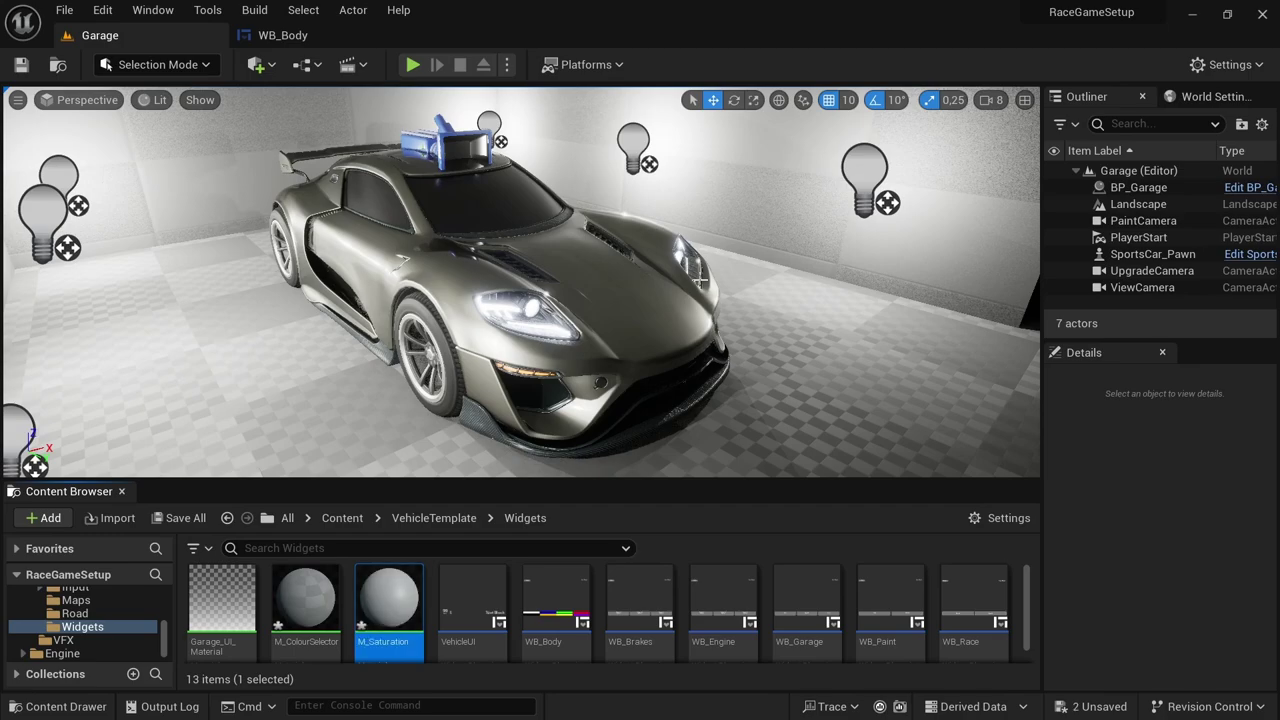
Duplicate the M_Saturation material and name the copy M_Luminence
key("ctrl+d")
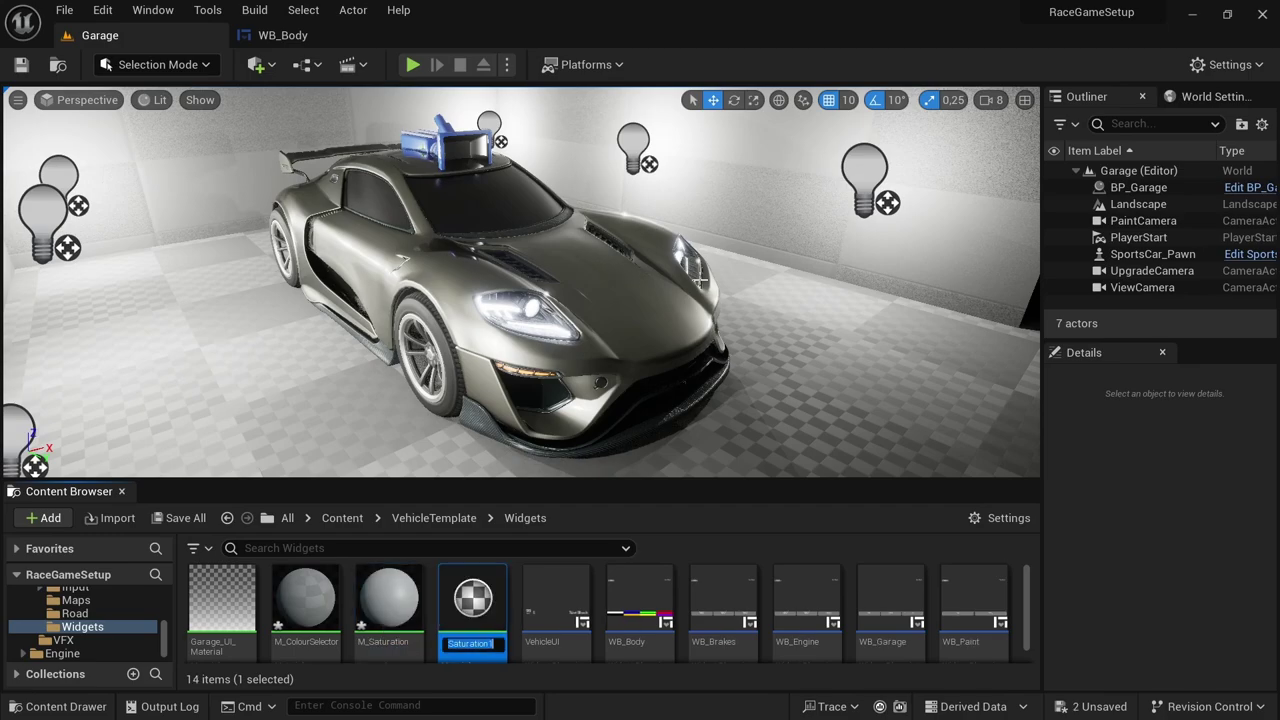
type("M_Luminence")
key("Return")
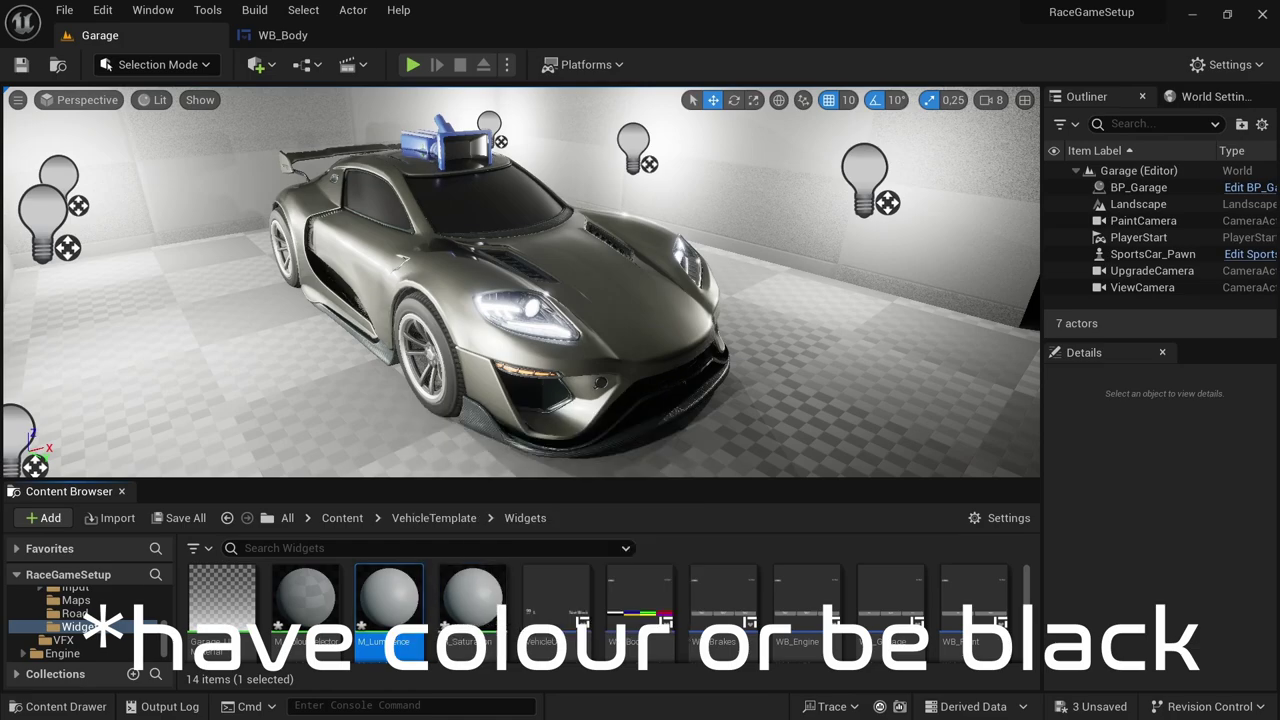
Open the M_ColourSelector material and delete its Substrate UE4 Default Shading node
double_click(326, 606)
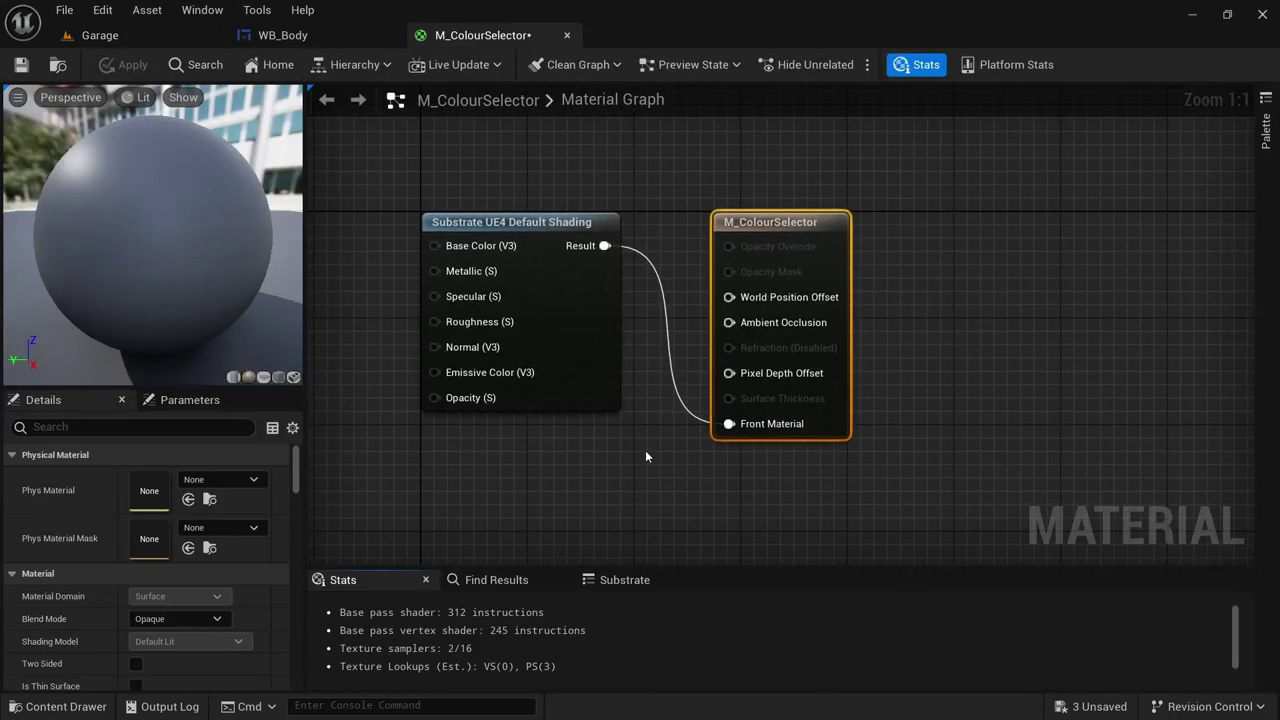
left_click(552, 290)
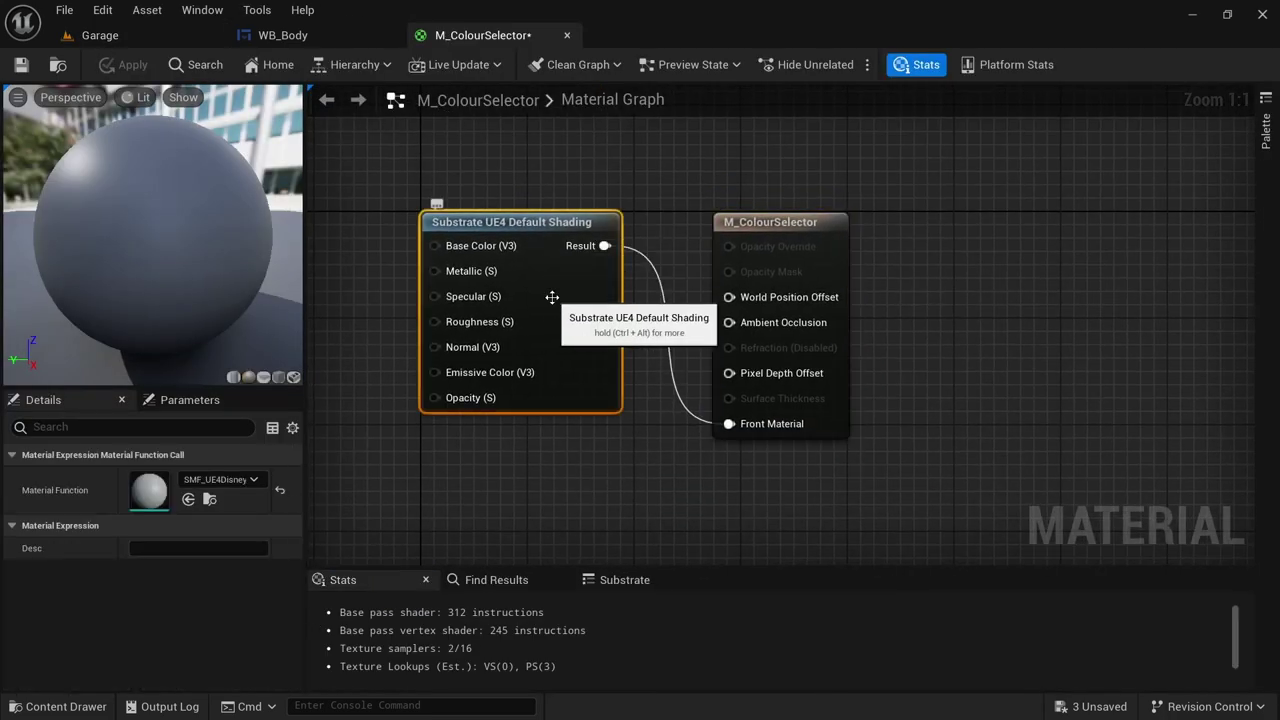
key("Delete")
scroll(552, 297, "down", 5)
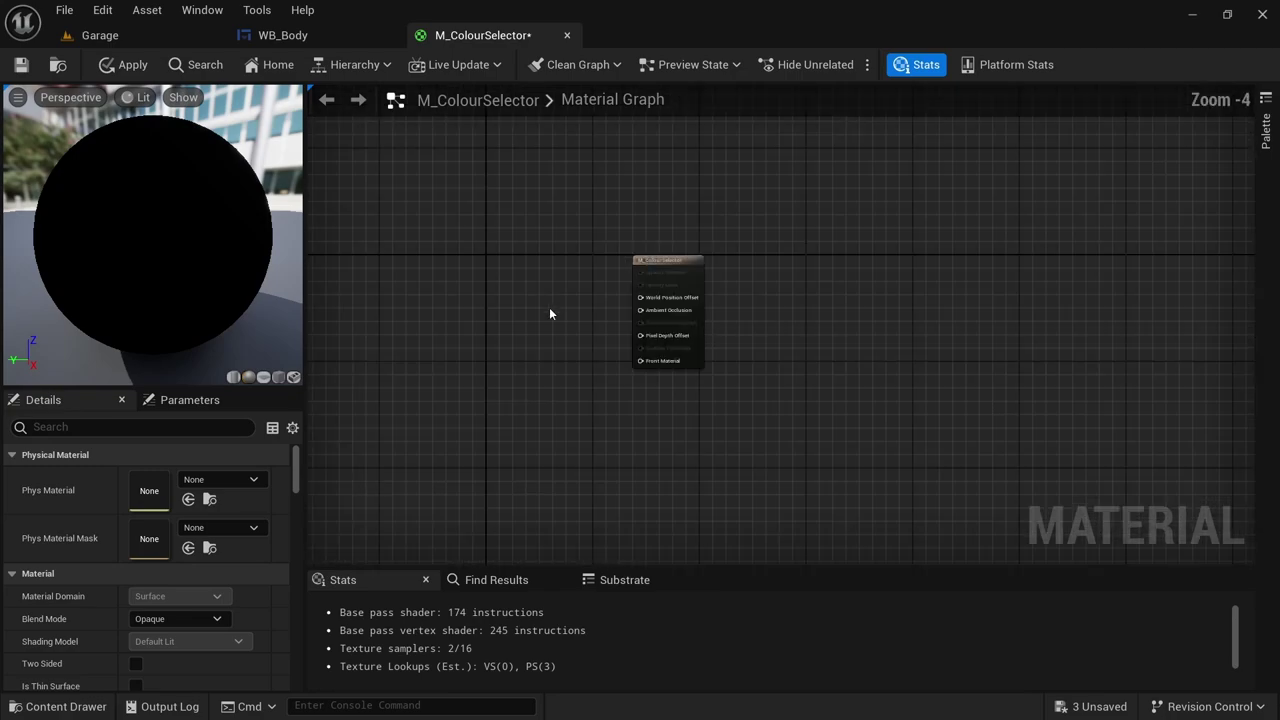
Add a Substrate UI node and connect its output to the Front Material input of M_ColourSelector
right_click_drag(549, 307, 728, 349)
right_click(739, 324)
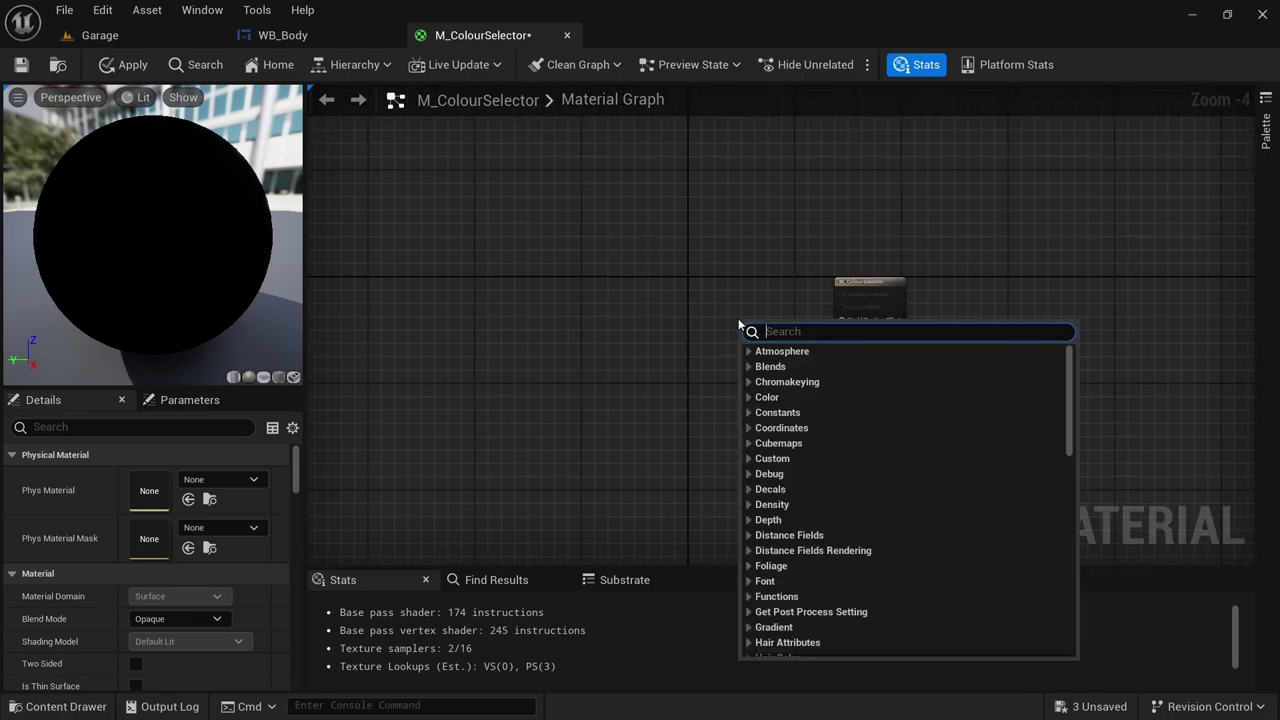
type("ui")
key("Return")
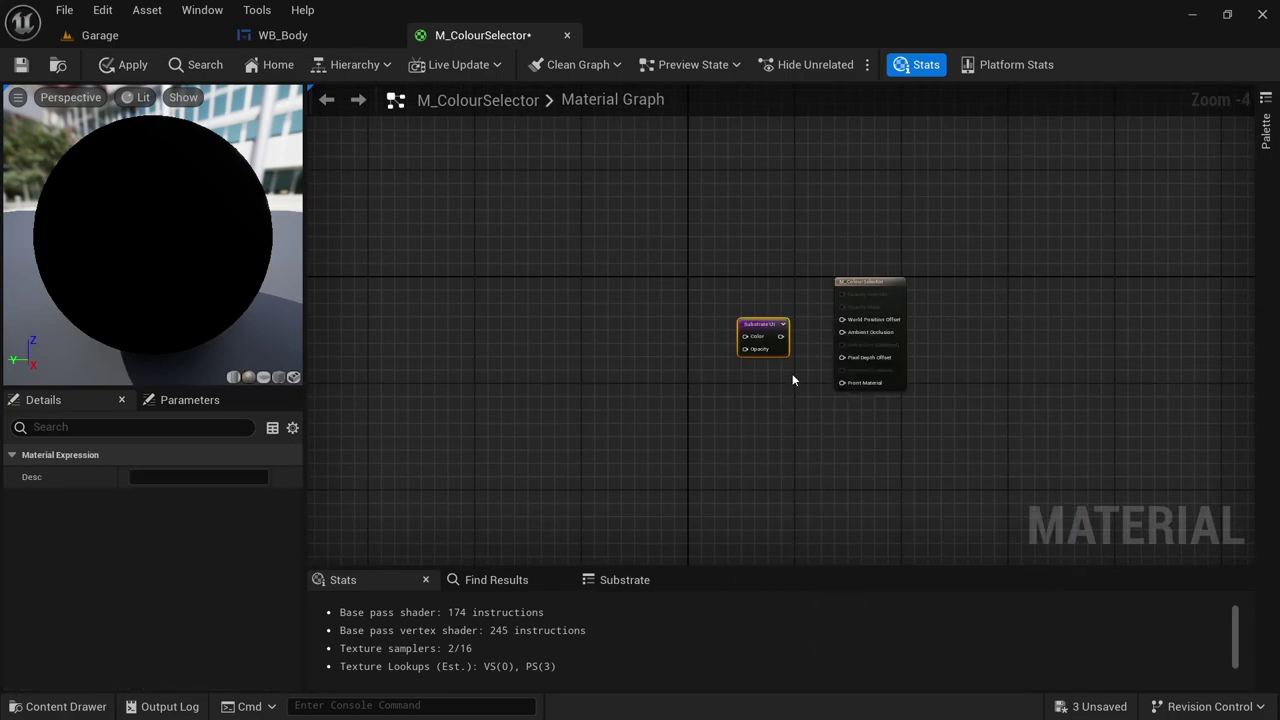
scroll(792, 373, "up", 2)
left_click_drag(779, 327, 871, 400)
right_click_drag(394, 411, 779, 387)
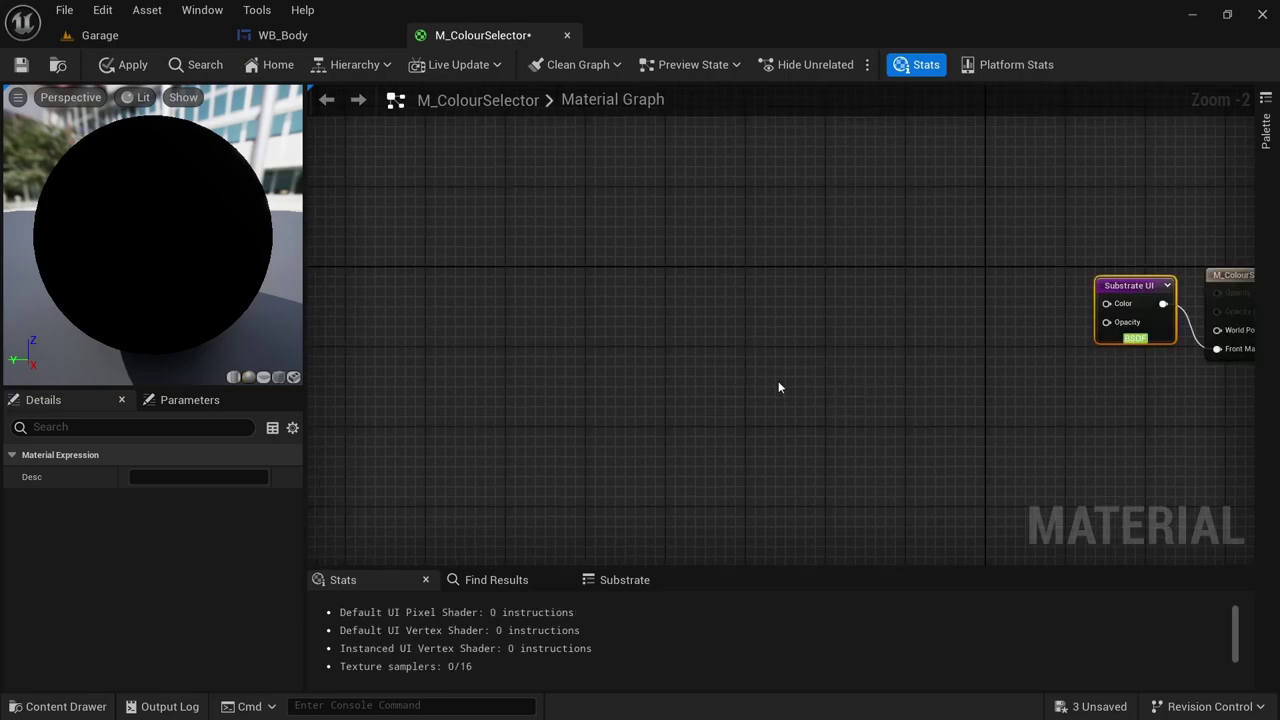
Apply the material changes, close the M_ColourSelector editor and reopen the material from the Widgets folder
left_click(124, 64)
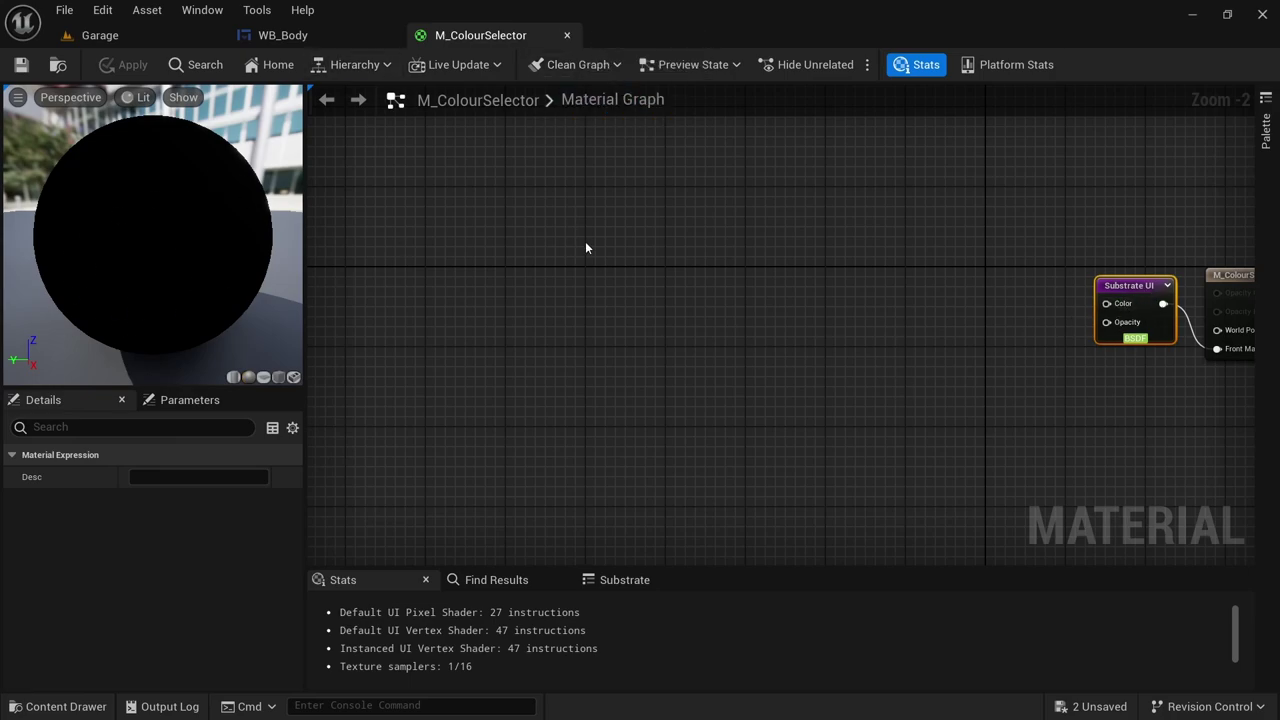
left_click(567, 35)
left_click(155, 35)
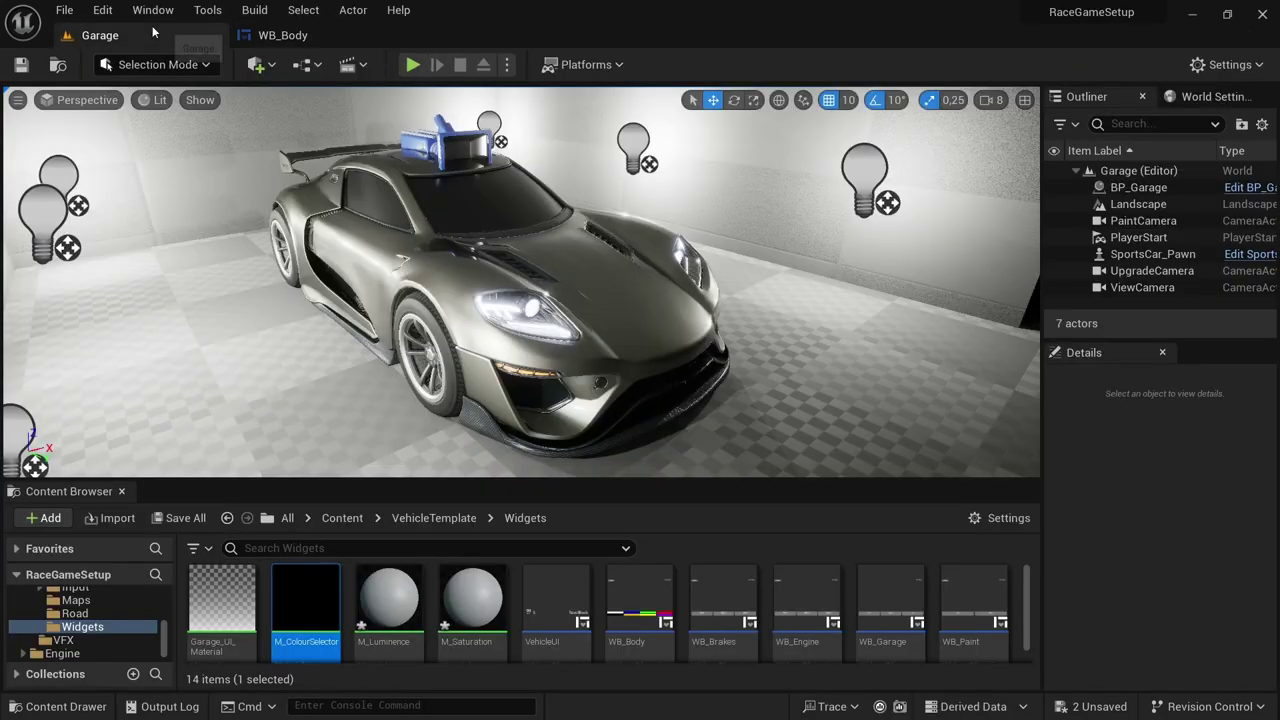
double_click(305, 608)
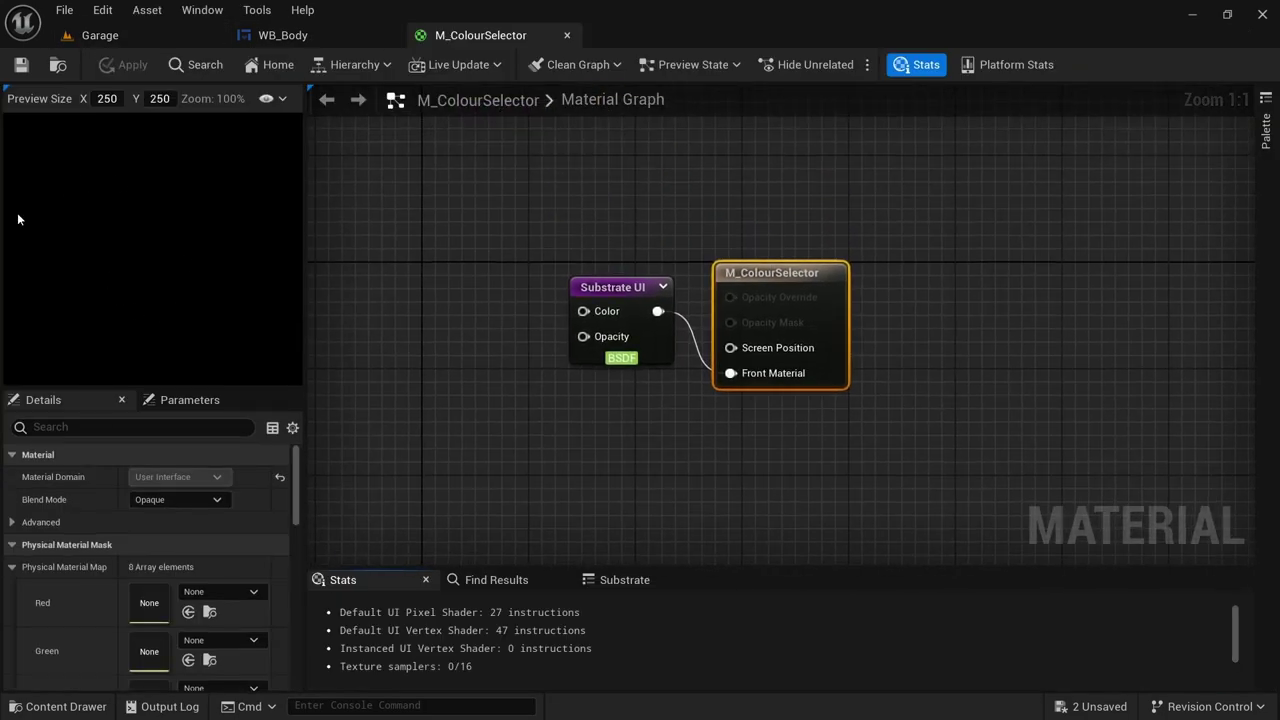
Add a TextureCoordinate node in the empty graph area well before the Substrate UI node
scroll(822, 400, "down", 4)
right_click_drag(414, 445, 818, 436)
right_click(428, 323)
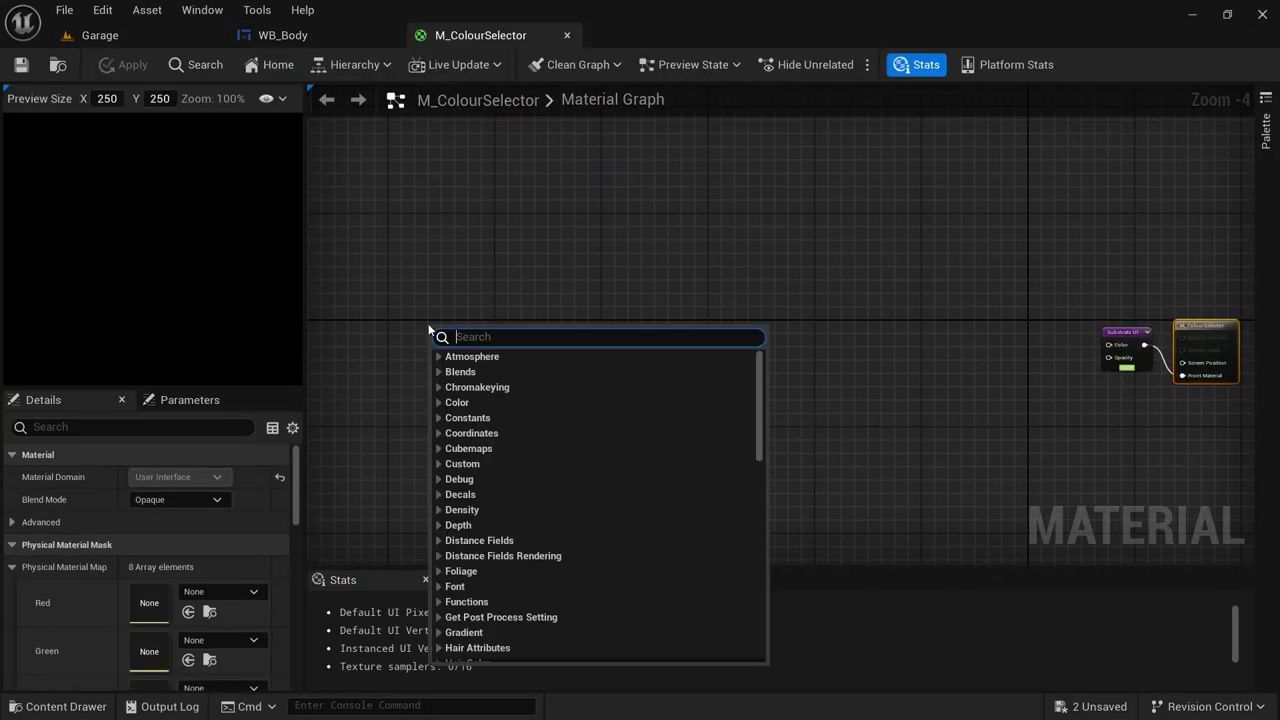
type("texcoo")
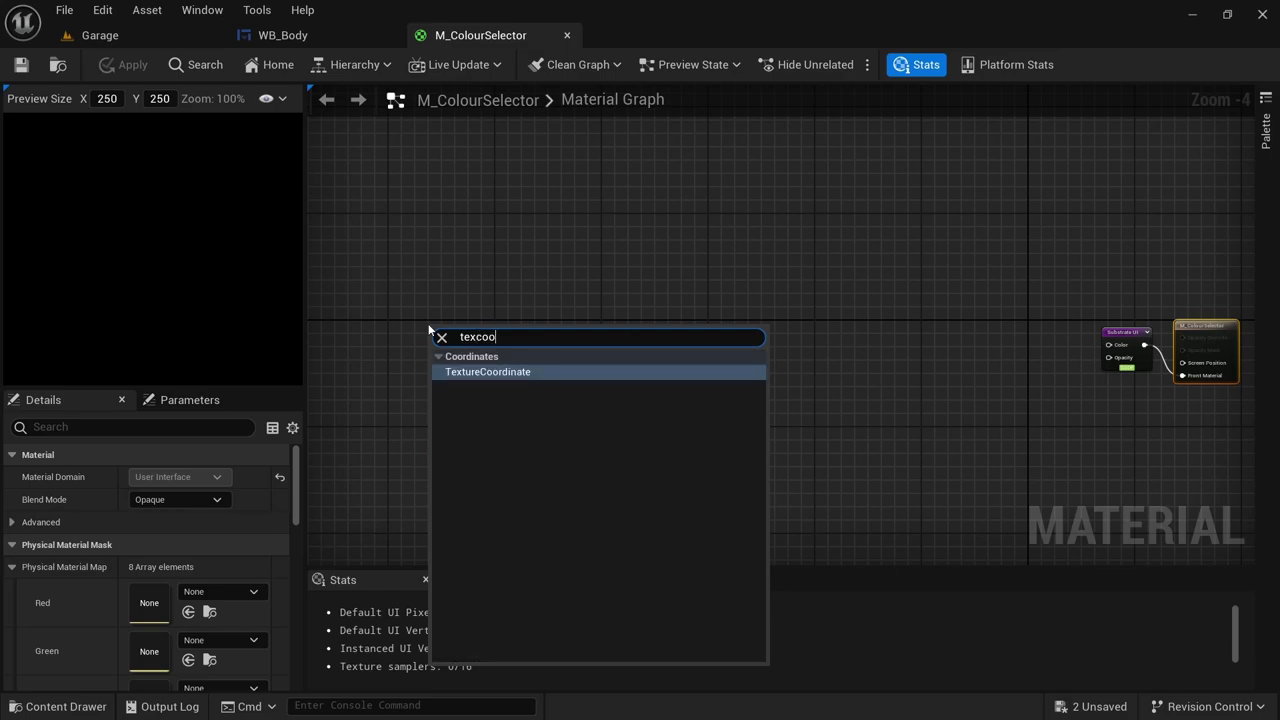
key("Return")
Add a Constant2Vector node and place it just below the TexCoord node
scroll(446, 424, "up", 2)
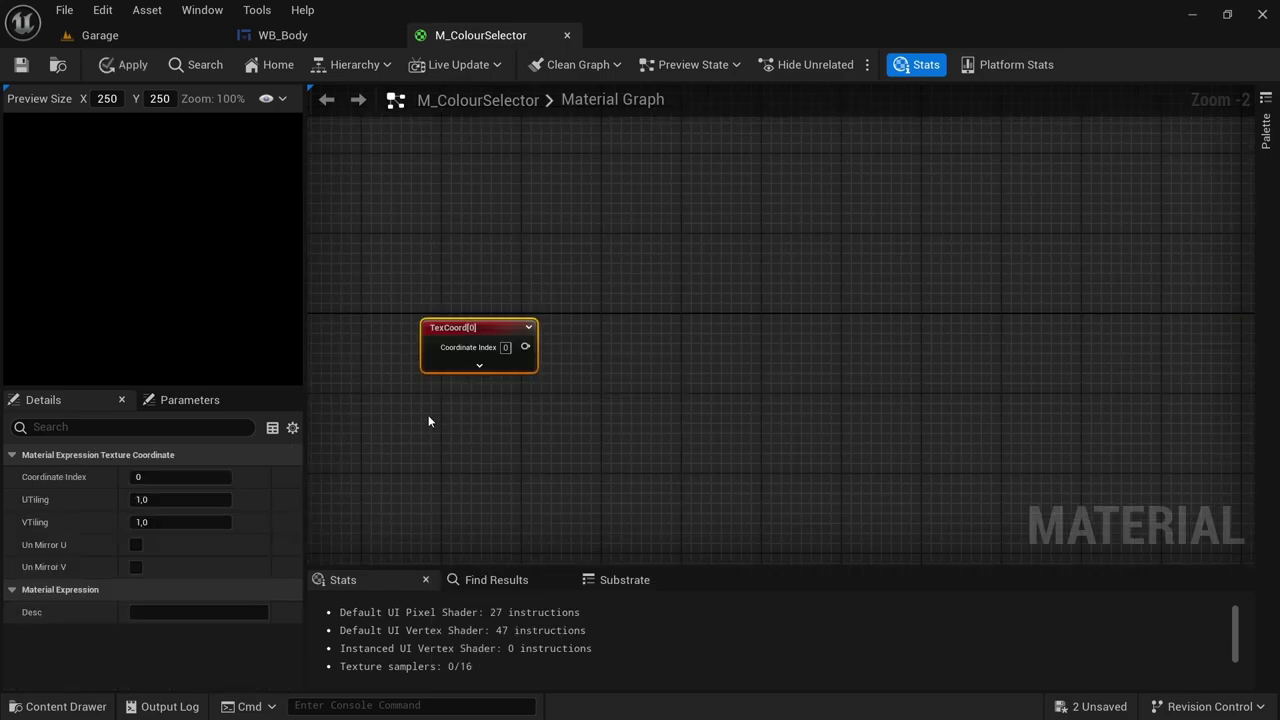
right_click(428, 415)
type("consta")
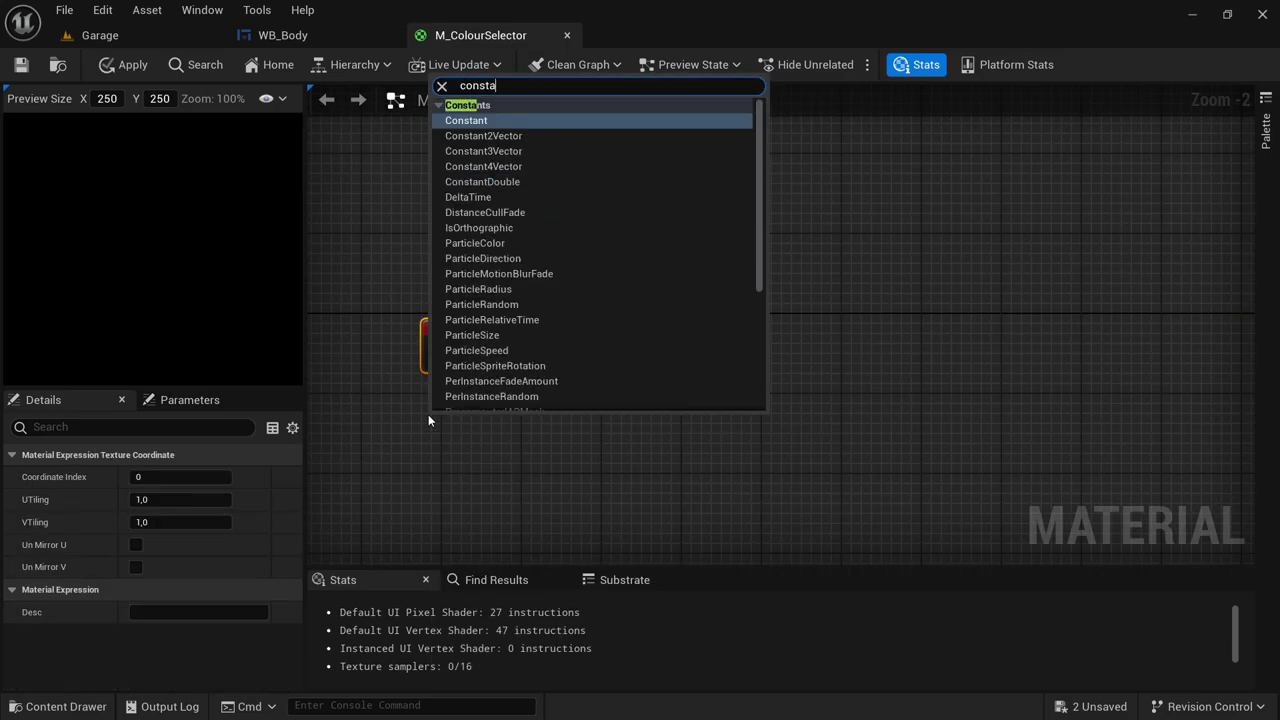
key("Down")
key("Return")
left_click_drag(436, 422, 429, 401)
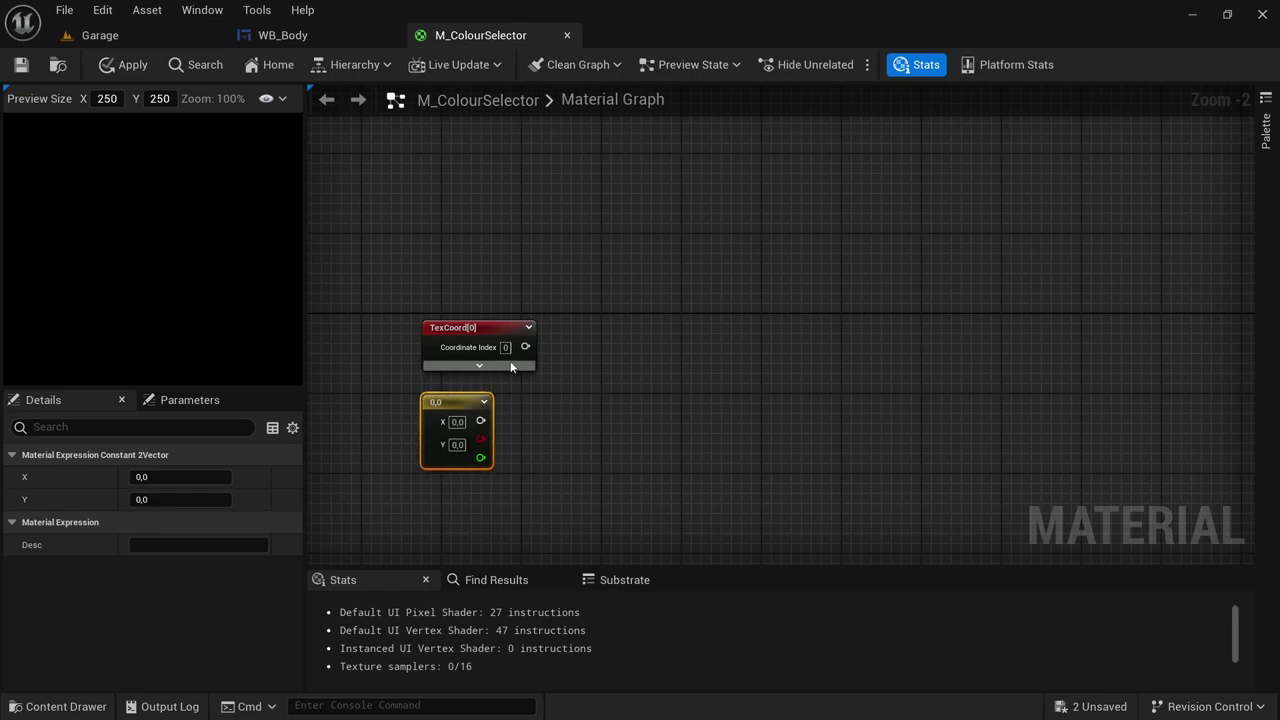
Add a Subtract node with TexCoord connected to input A and the two-component constant to input B
left_click_drag(523, 346, 576, 386)
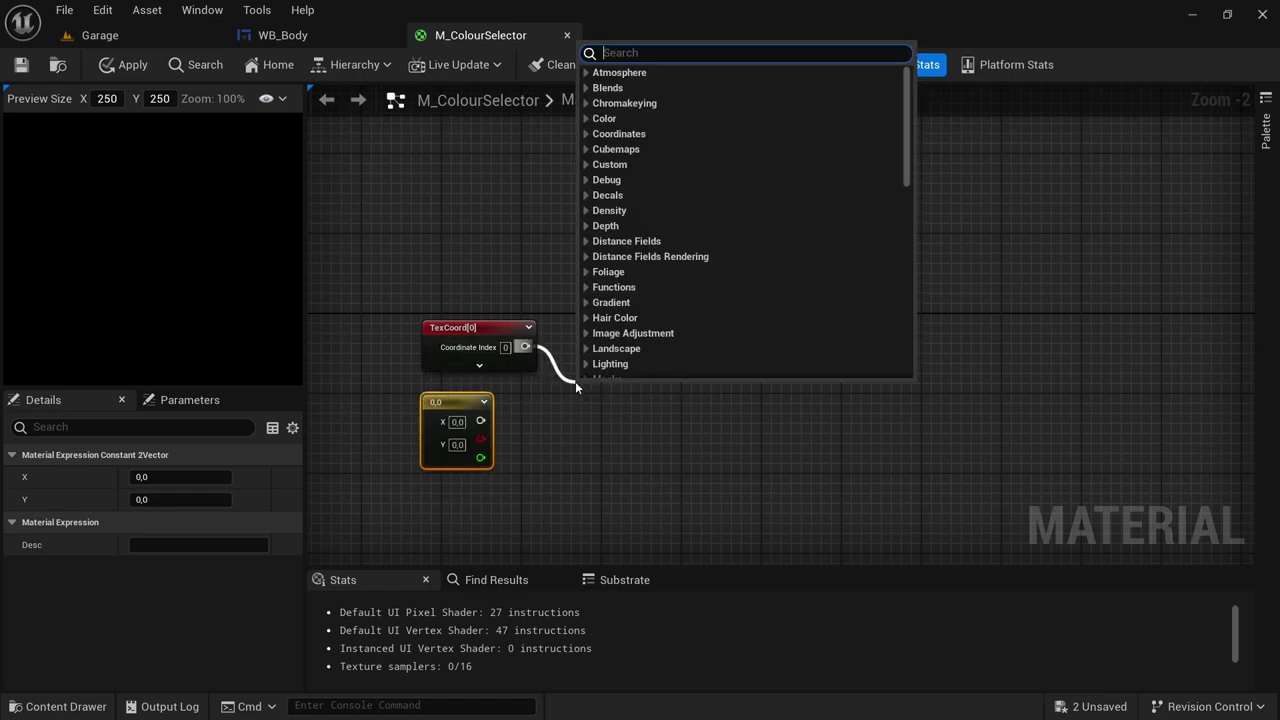
type("subtract")
key("Return")
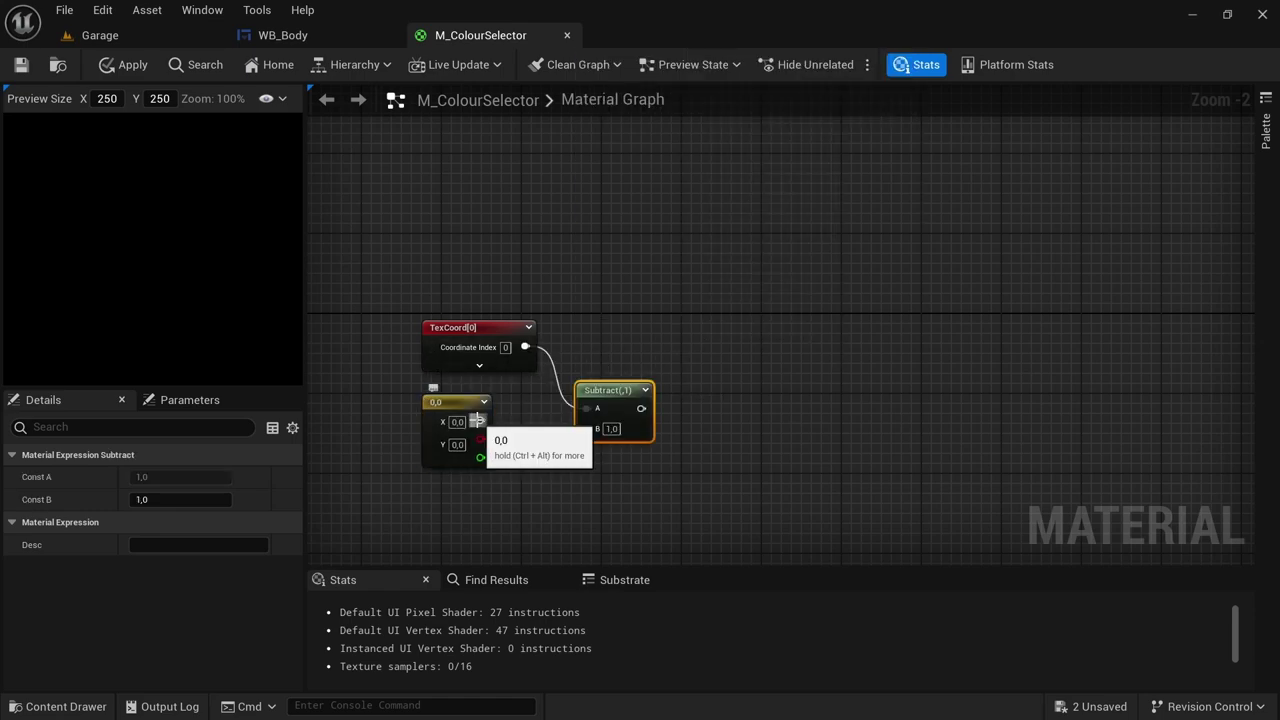
left_click_drag(479, 421, 599, 392)
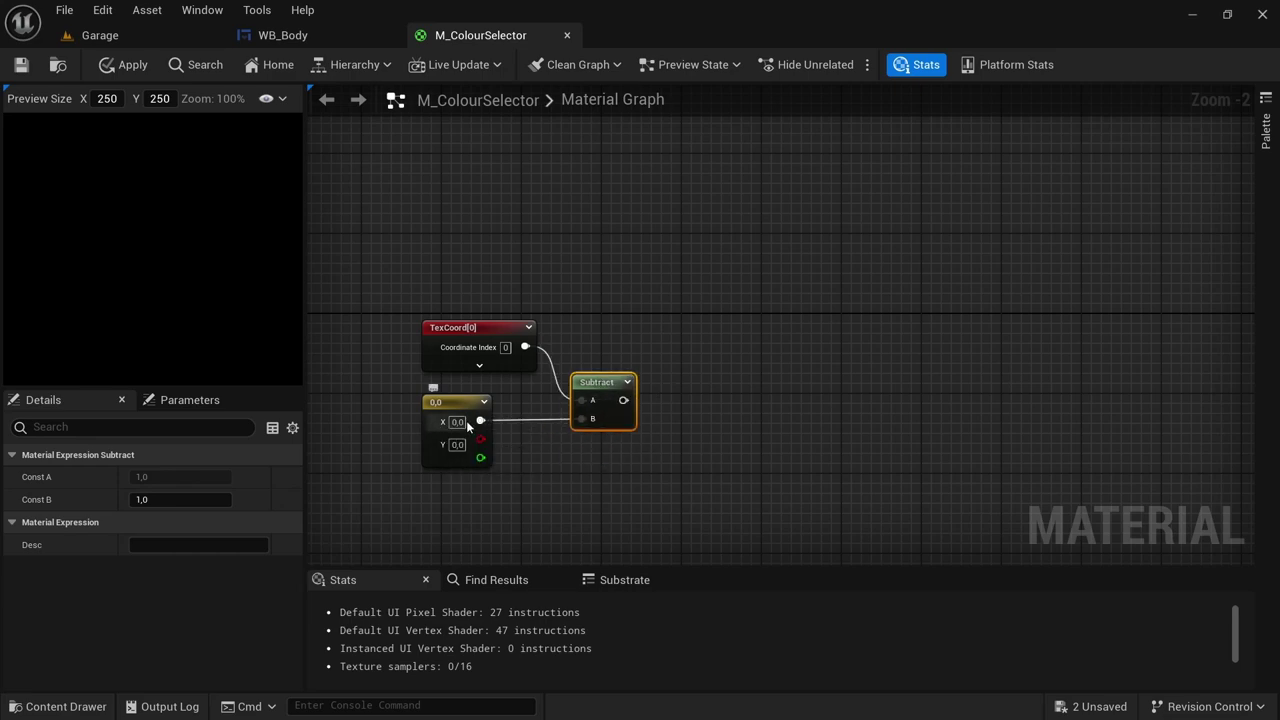
Set both the X and Y values of the two-component constant to 0.5
left_click(459, 423)
type("0.5")
key("Return")
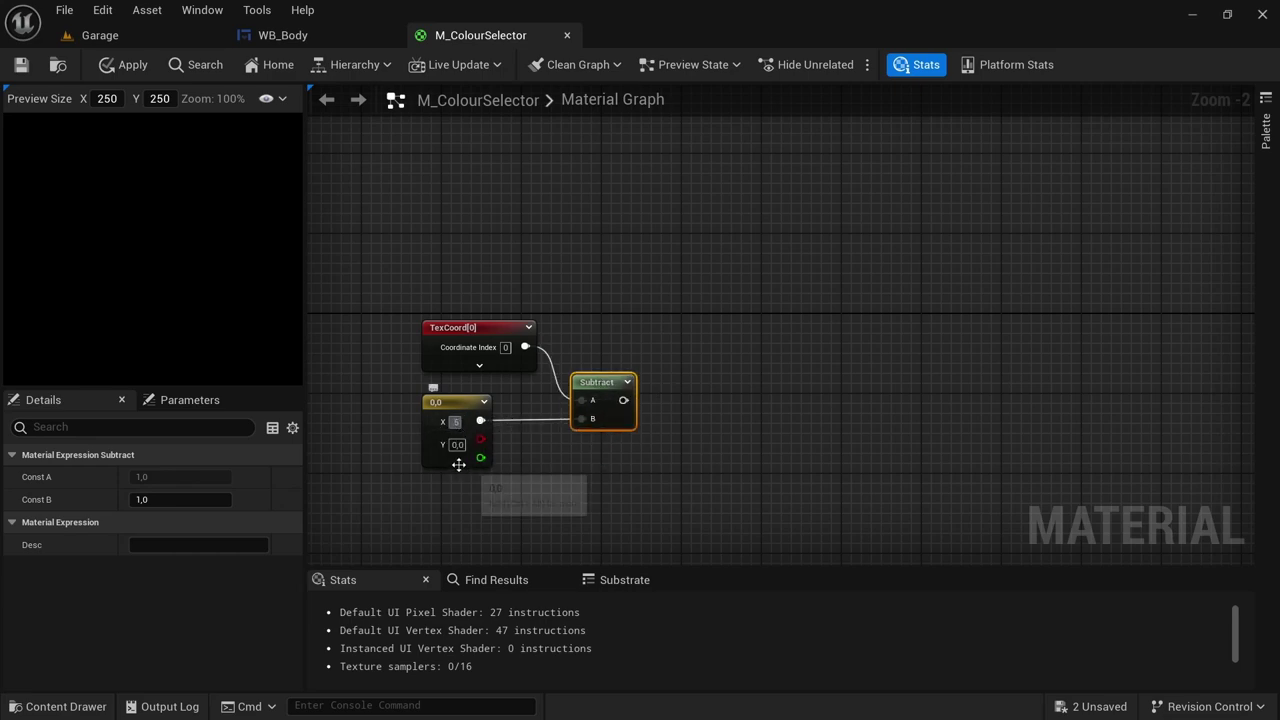
left_click(463, 446)
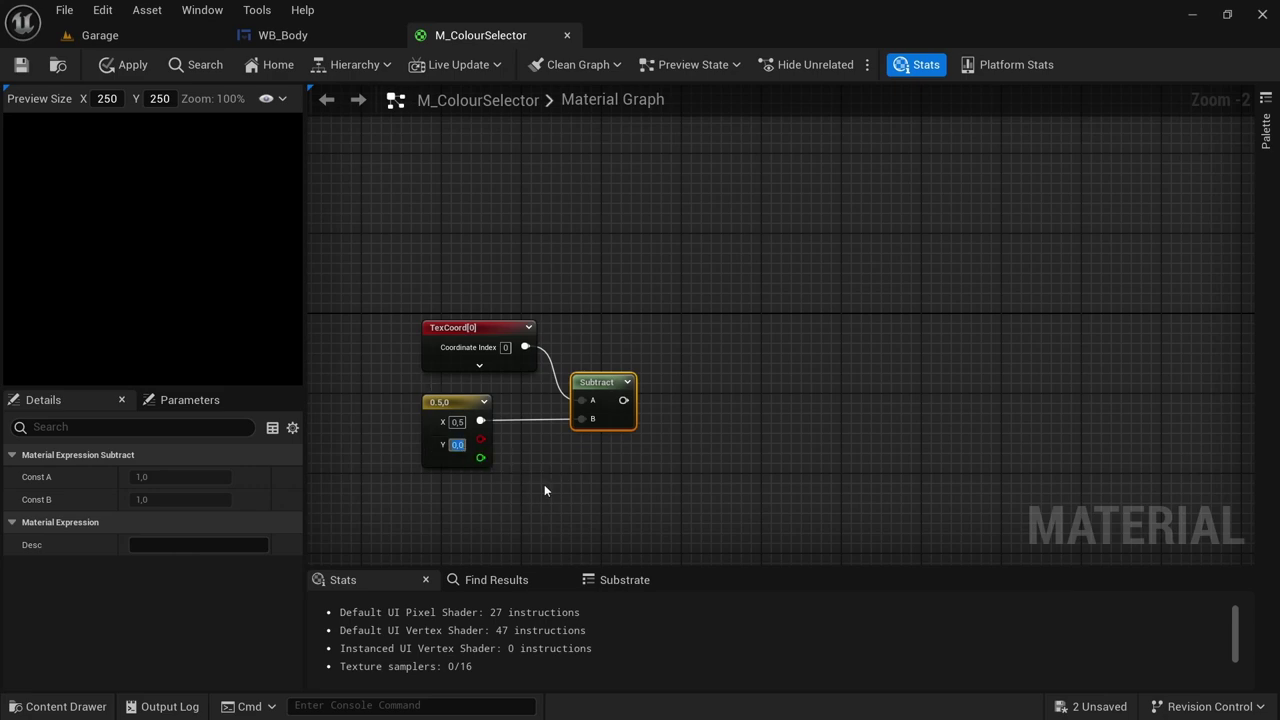
type("0.5")
left_click(608, 488)
Add a VectorToRadialValue node fed by the Subtract output through its Vector or UVs input
right_click_drag(695, 459, 586, 477)
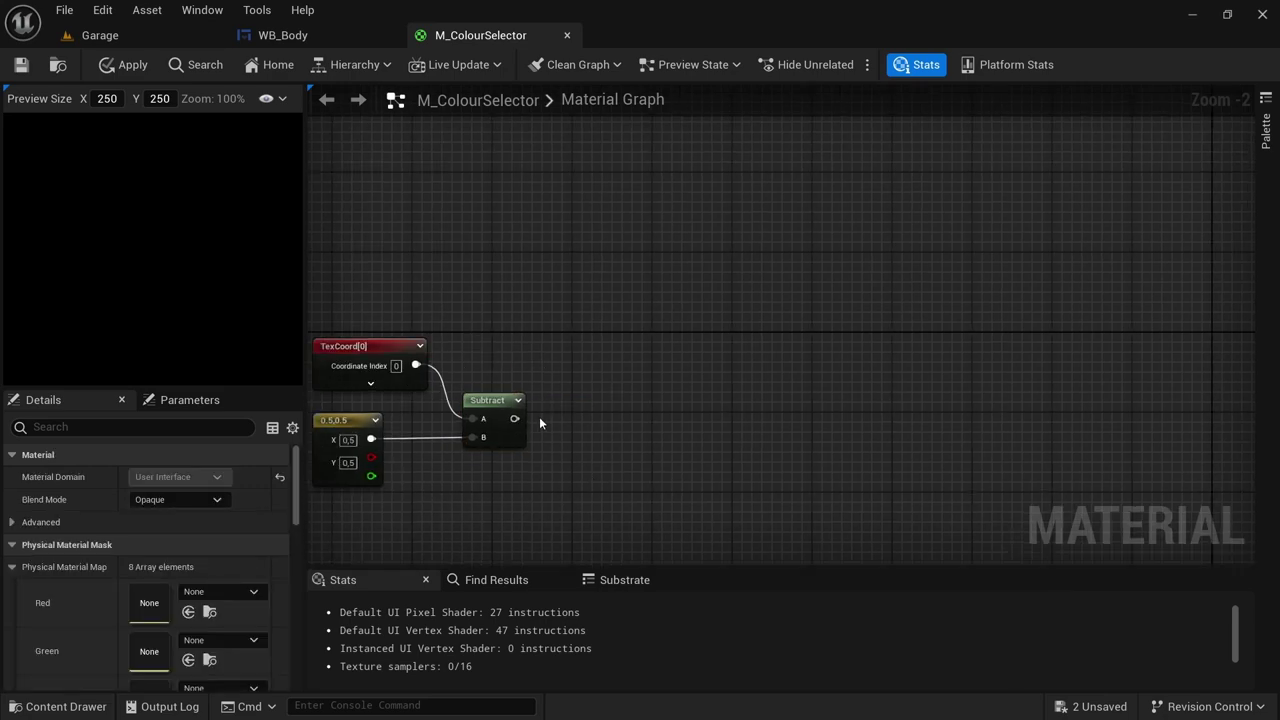
left_click_drag(514, 419, 630, 280)
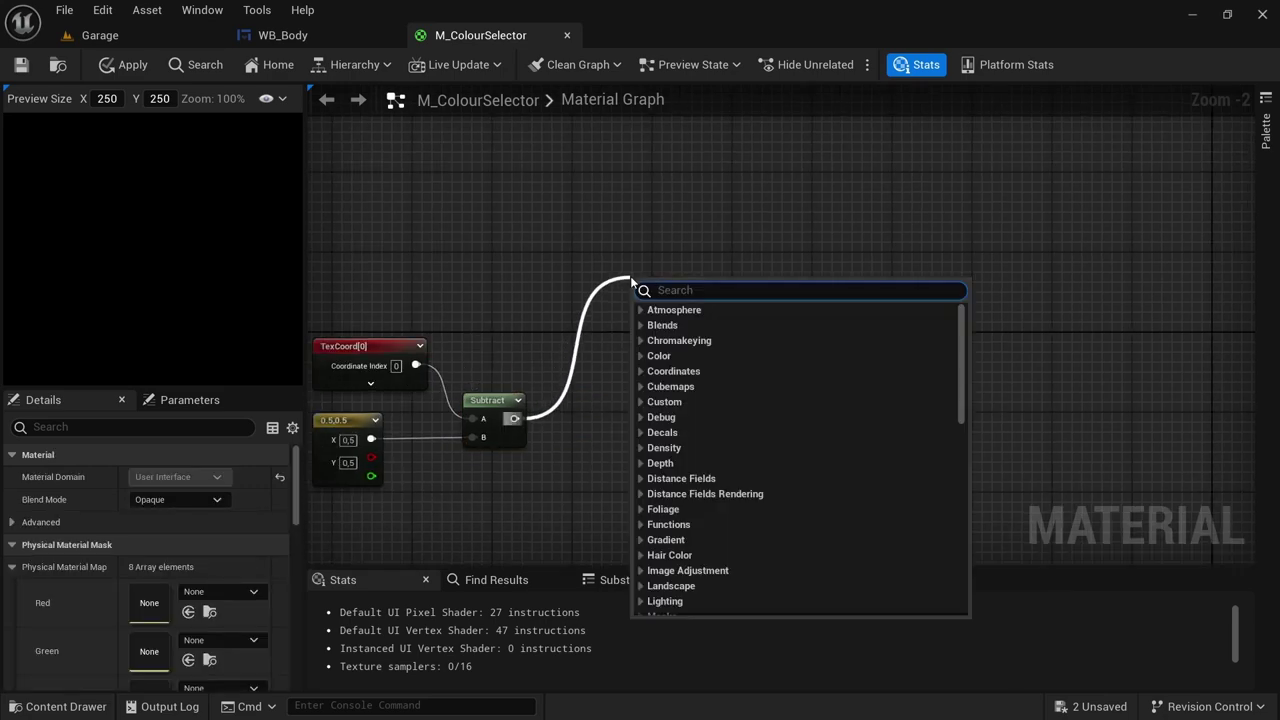
type("vector")
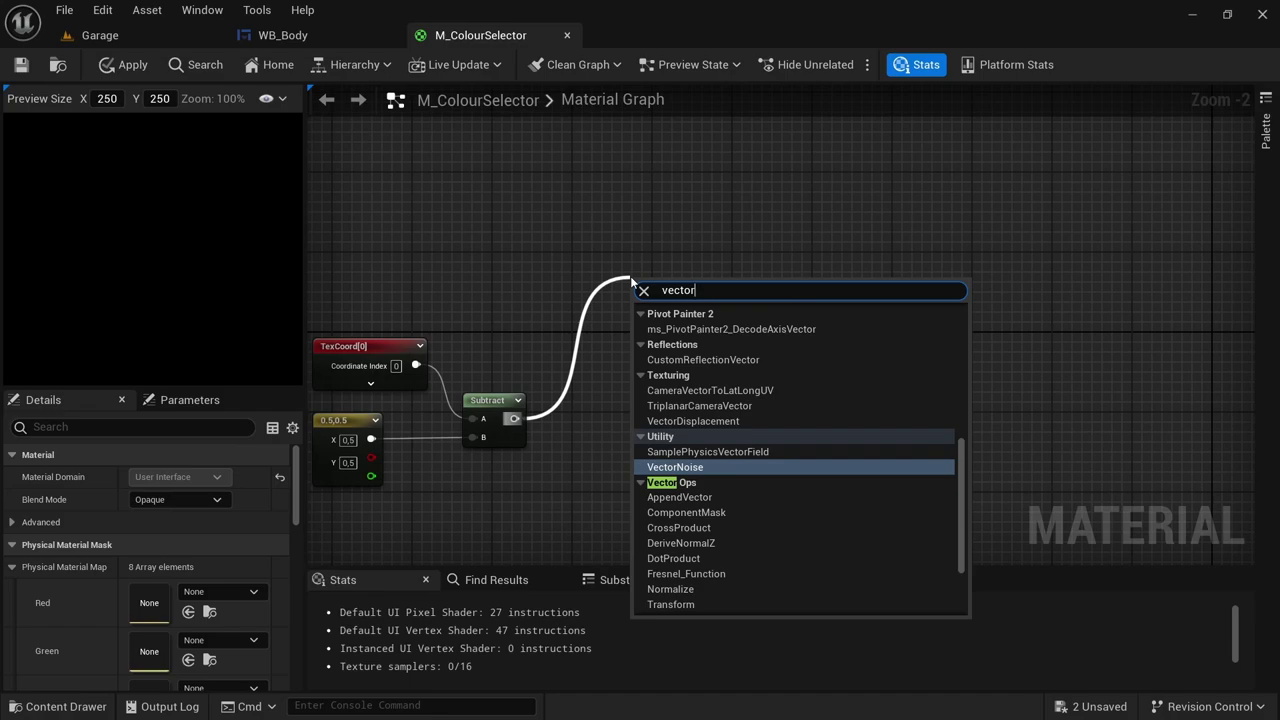
type("to")
key("Return")
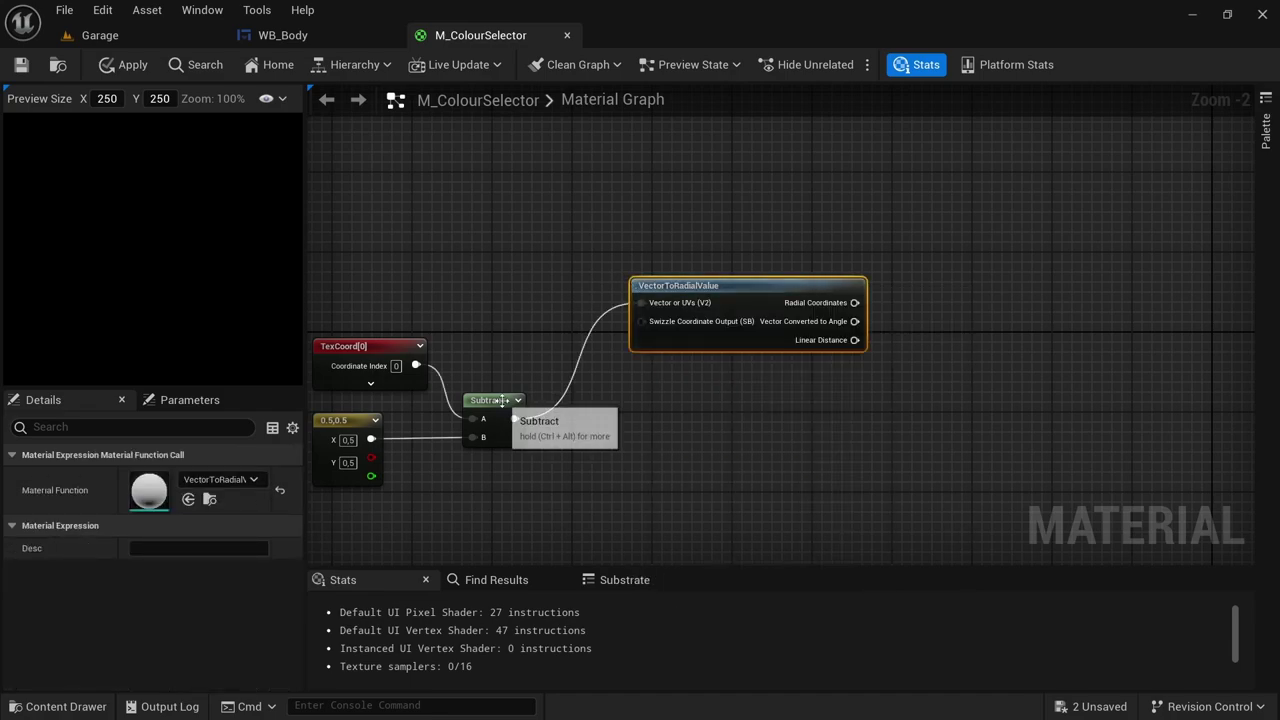
Add a VectorLength node from the Subtract output and connect Subtract to its Vector 2 input
left_click_drag(513, 419, 659, 533)
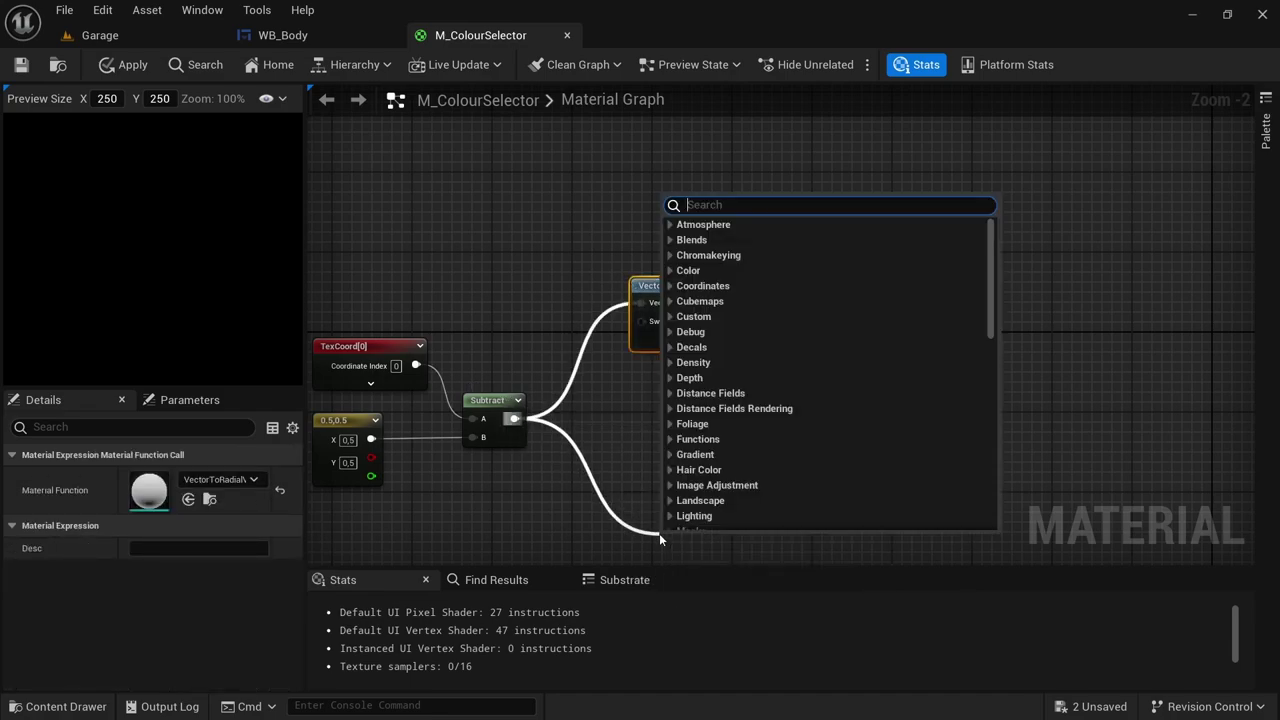
type("veclen")
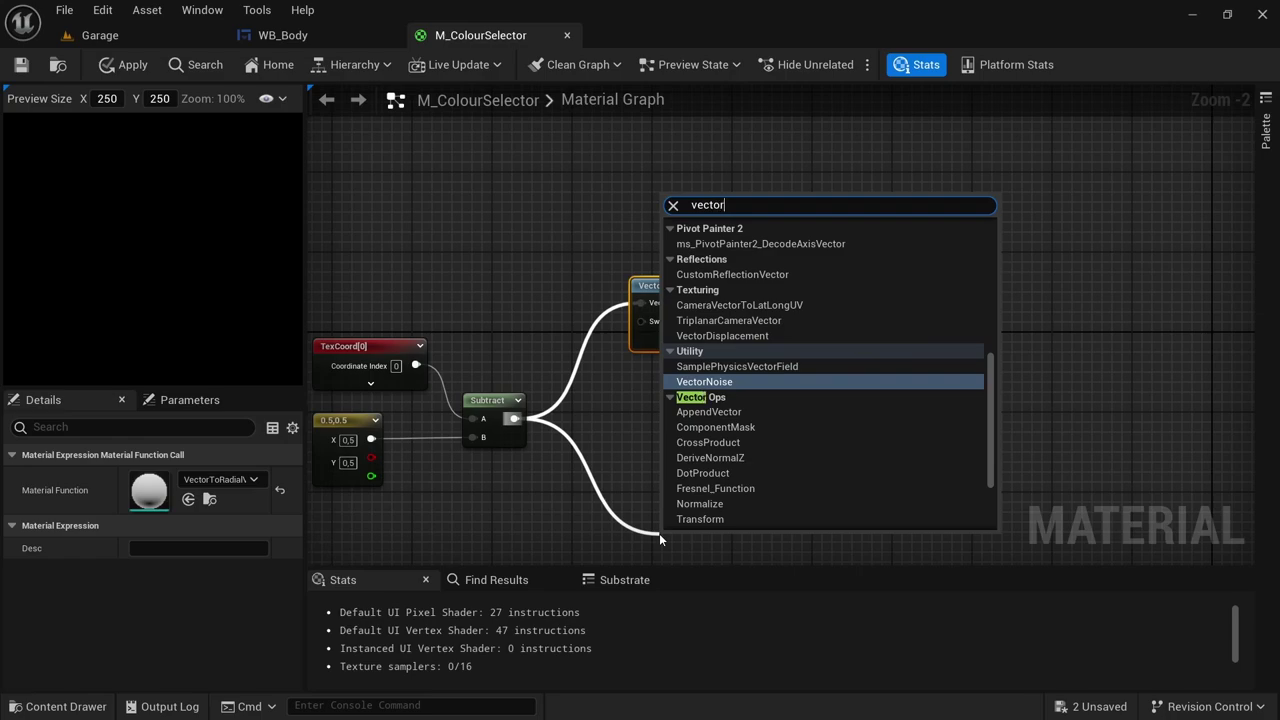
key("Return")
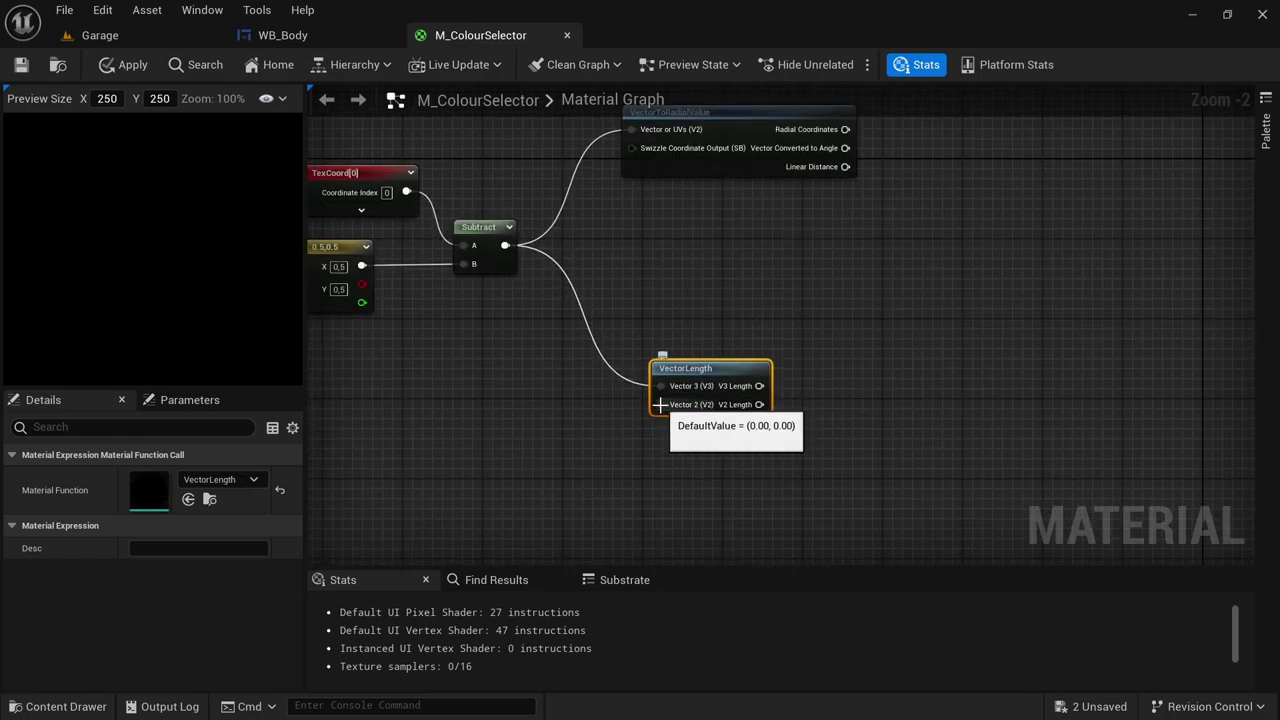
left_click_drag(671, 413, 505, 245)
left_click(626, 376, "ctrl")
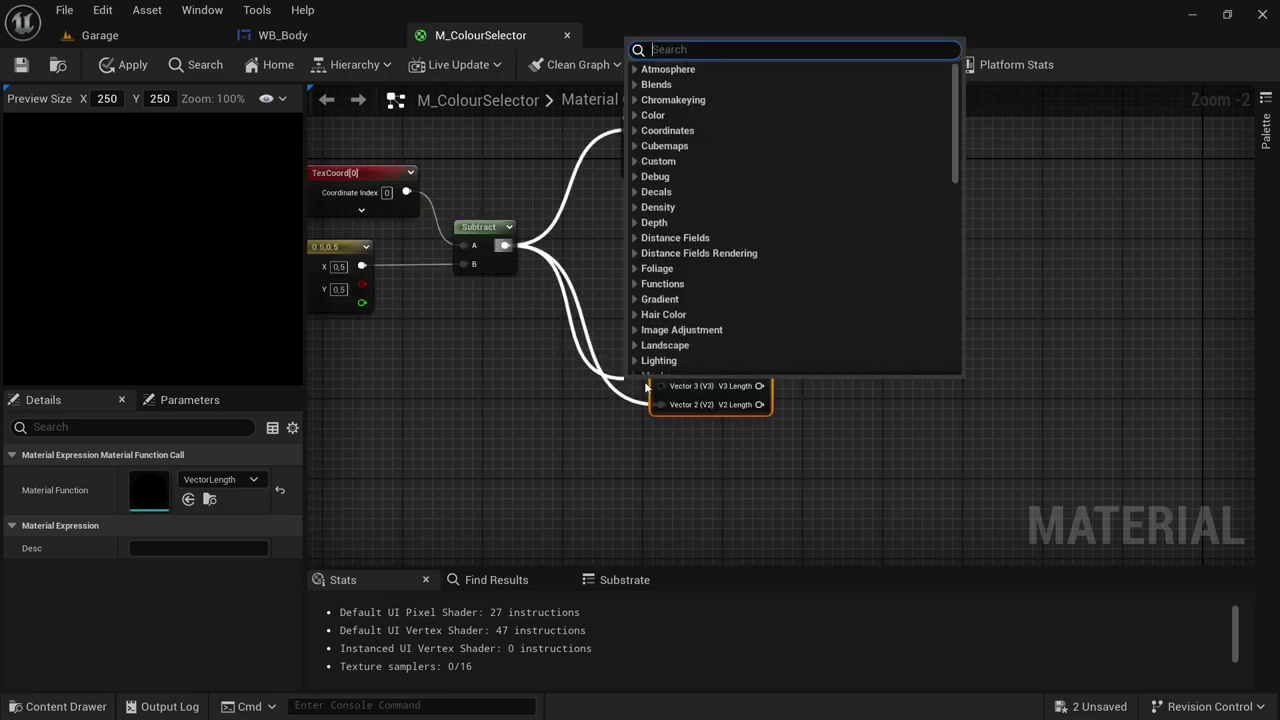
Add a Sine node fed by the Vector Converted to Angle output of VectorToRadialValue
left_click(847, 457)
right_click_drag(935, 348, 712, 394)
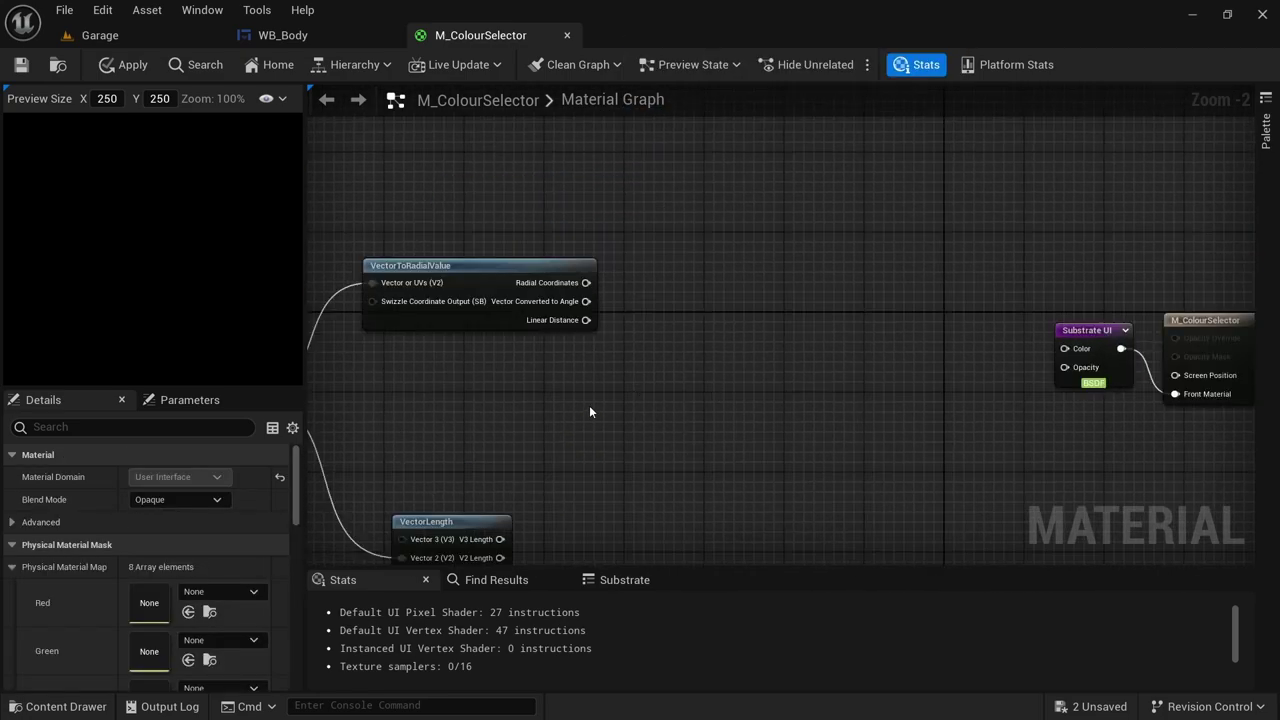
right_click_drag(589, 410, 611, 352)
left_click(522, 282)
scroll(788, 361, "up", 2)
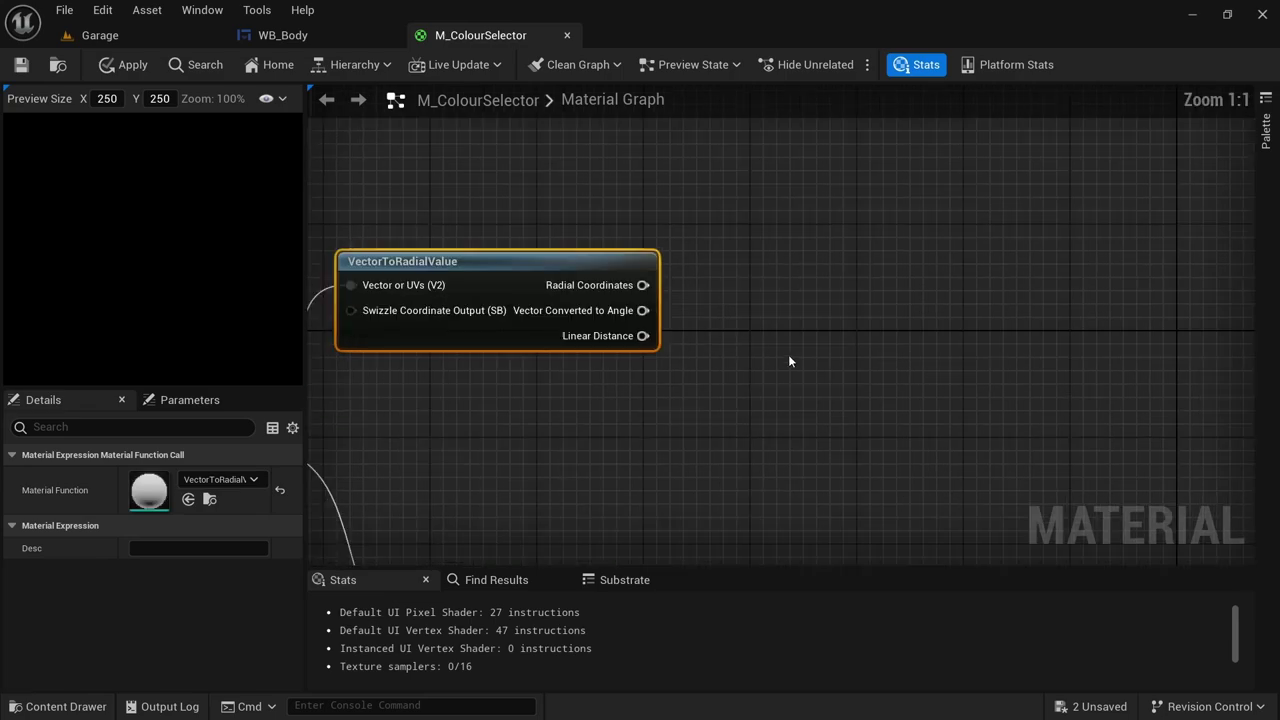
right_click_drag(789, 361, 751, 383)
mouse_move(605, 332)
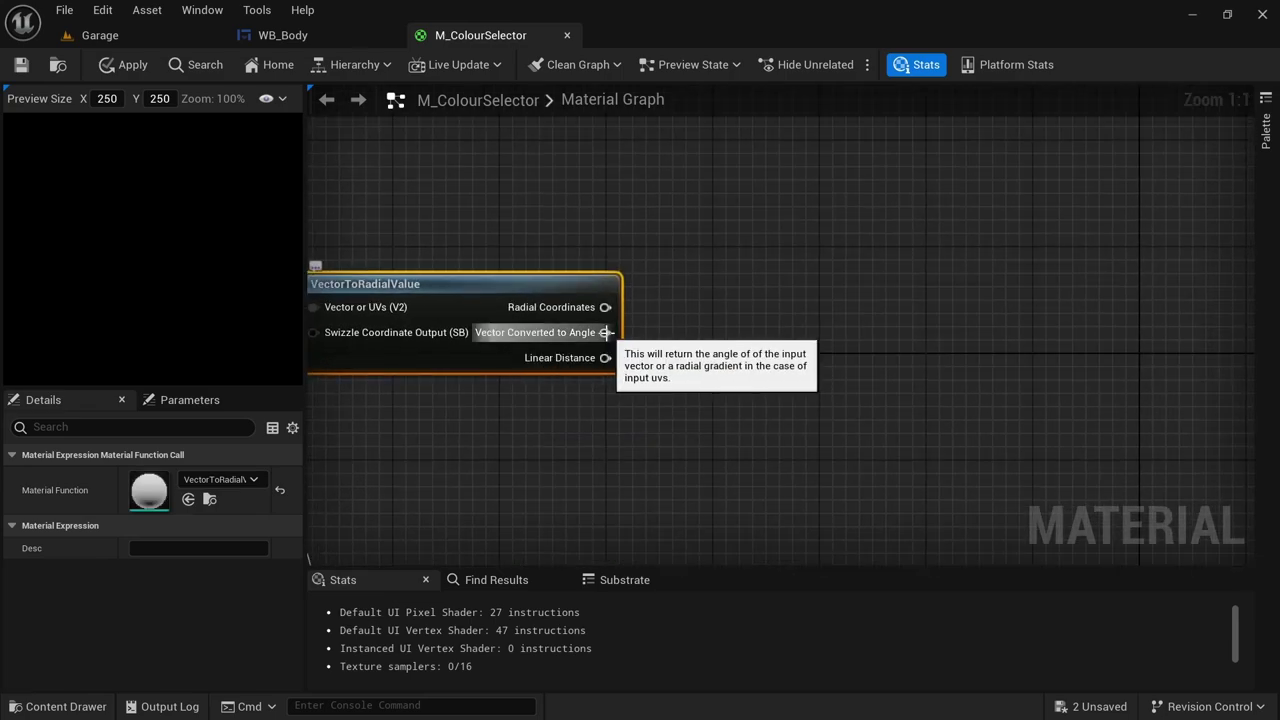
left_click_drag(605, 332, 693, 252)
type("sine")
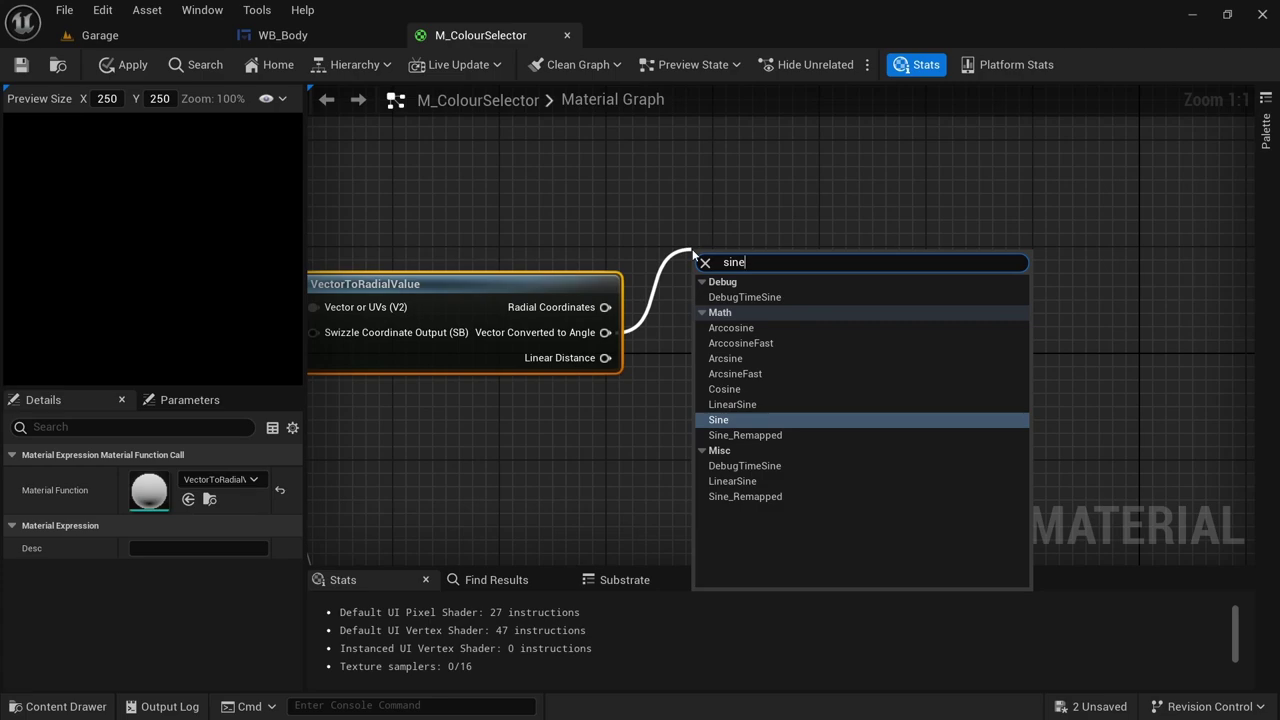
key("Return")
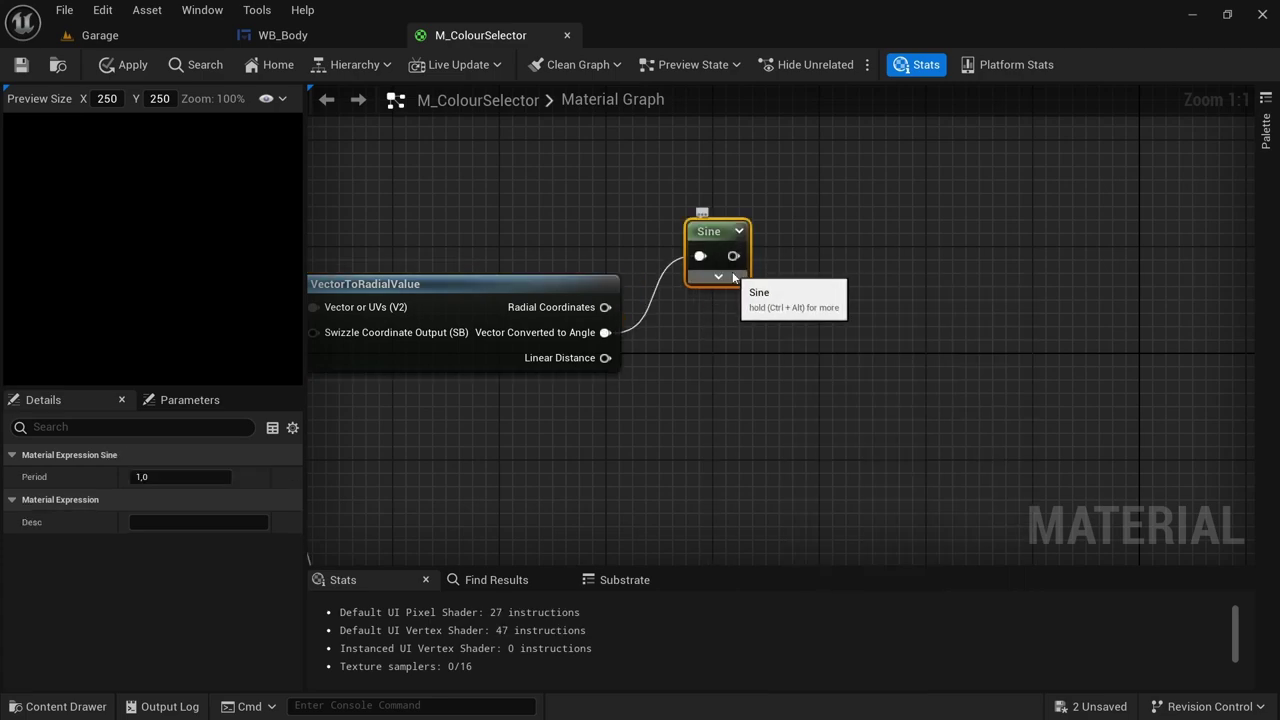
Make two copies of the Sine node and place them to the right, leaving room beside VectorToRadialValue
key("ctrl+v")
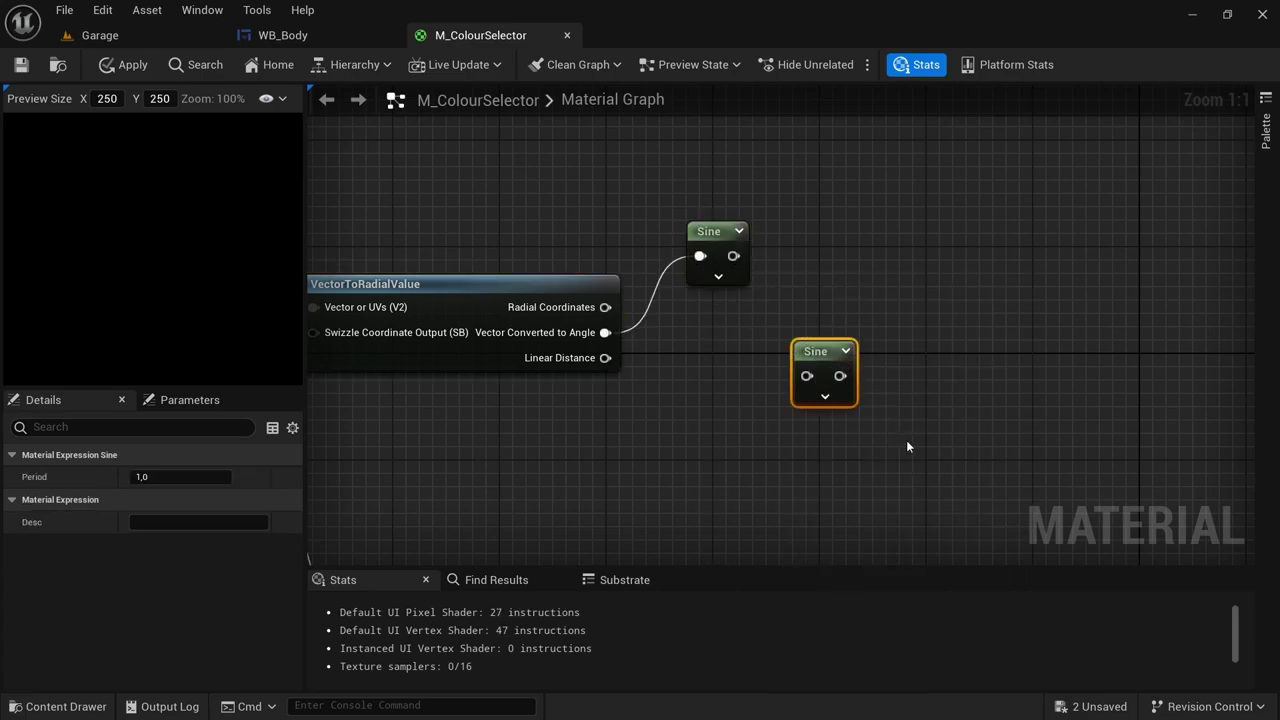
key("ctrl+v")
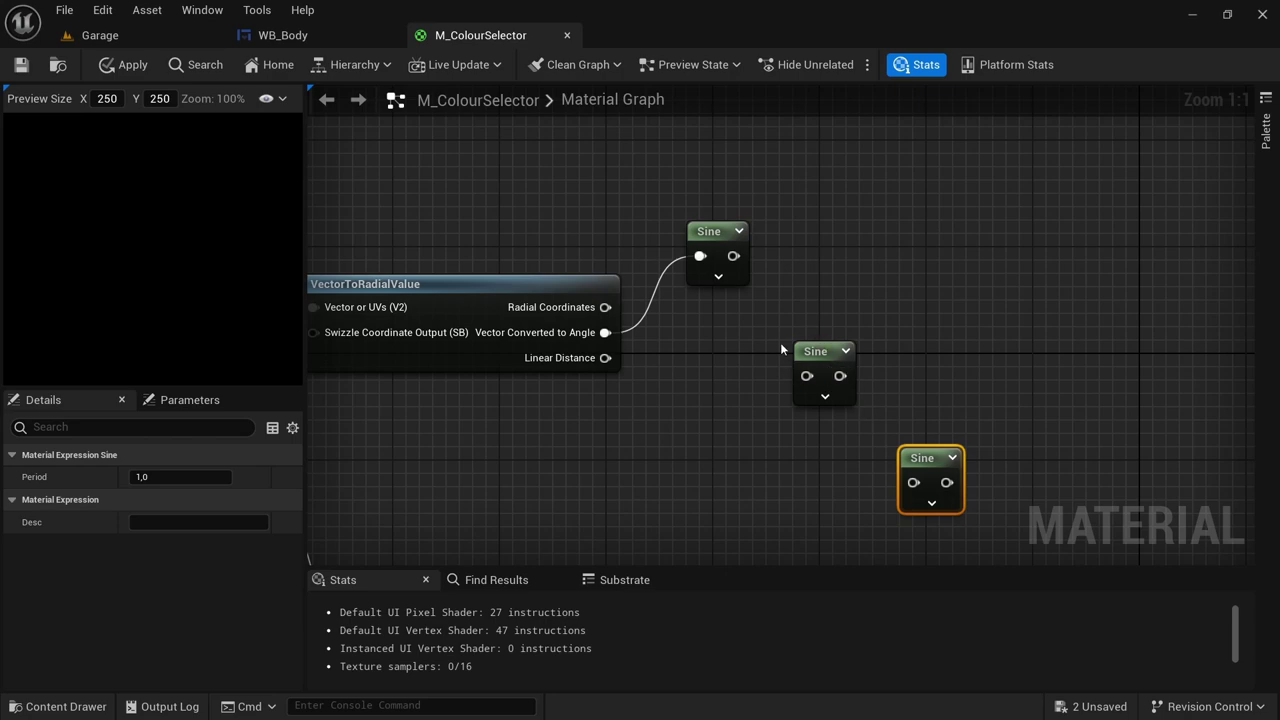
left_click_drag(781, 342, 905, 462)
left_click_drag(825, 349, 917, 309)
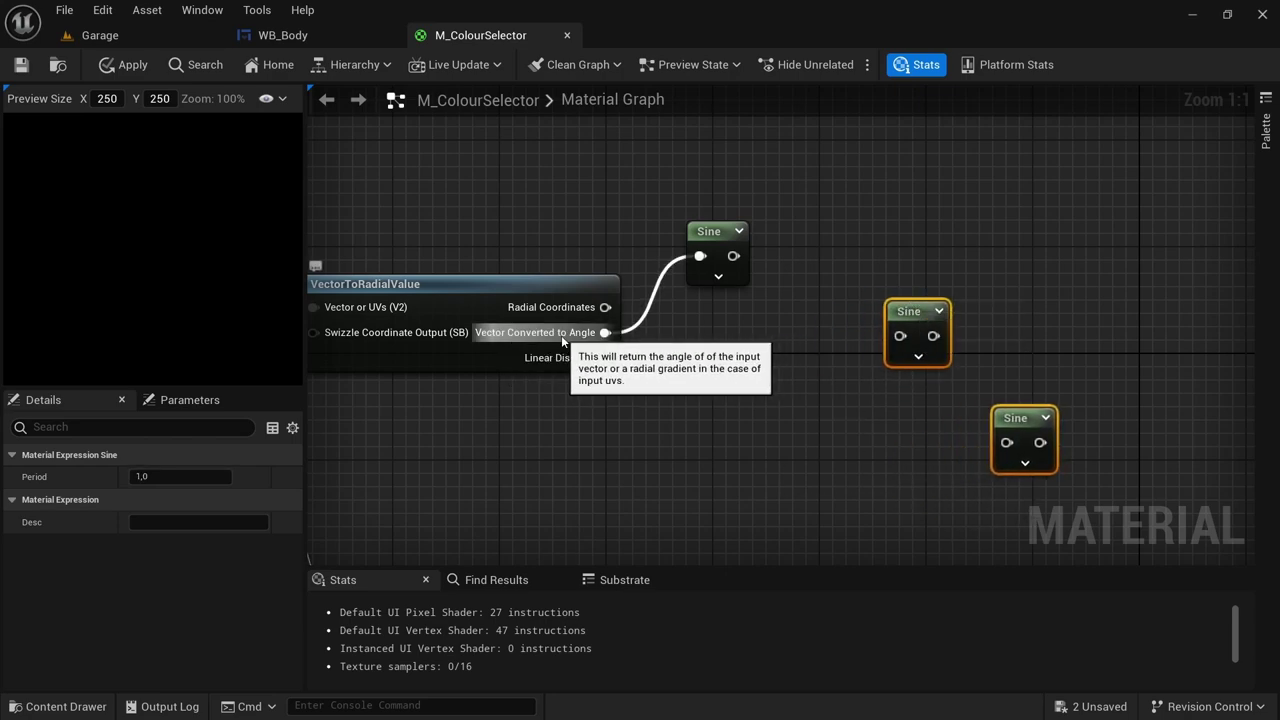
Add an Add node with Vector Converted to Angle connected to input A and its B value set to 0.333
left_click_drag(600, 333, 665, 338)
type("add")
key("Return")
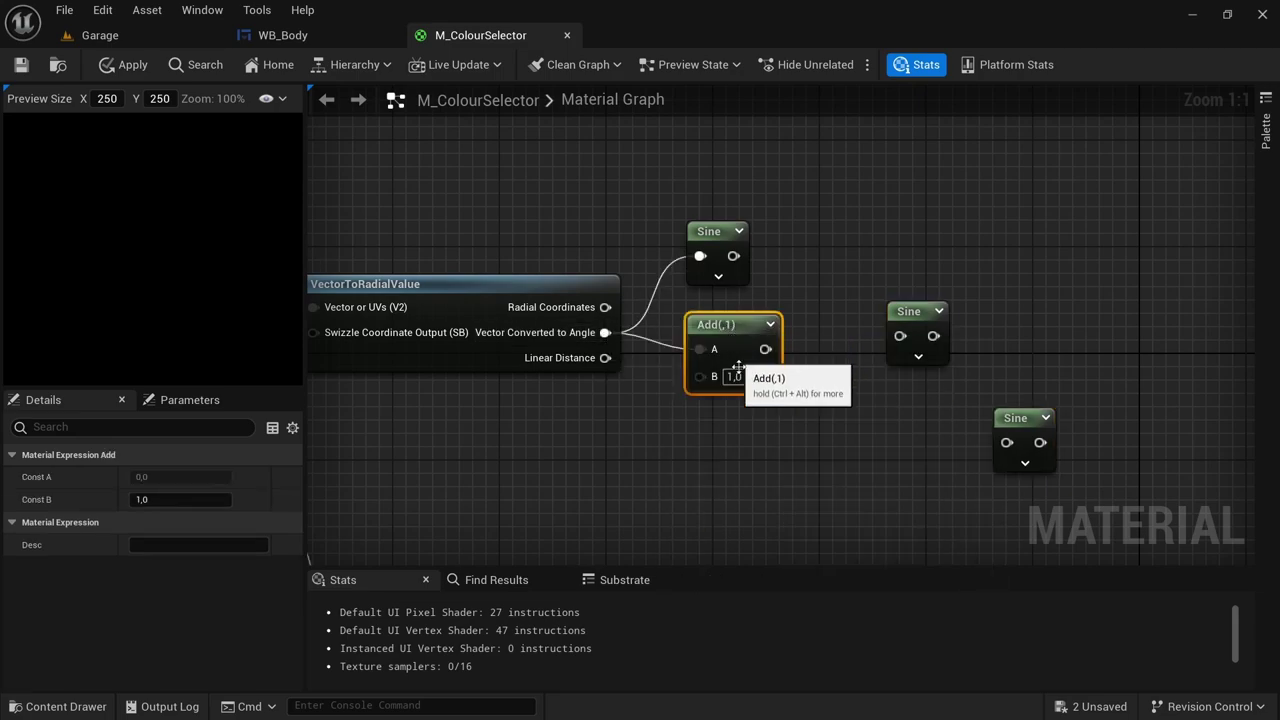
left_click(734, 376)
key("BackSpace")
type("0,333")
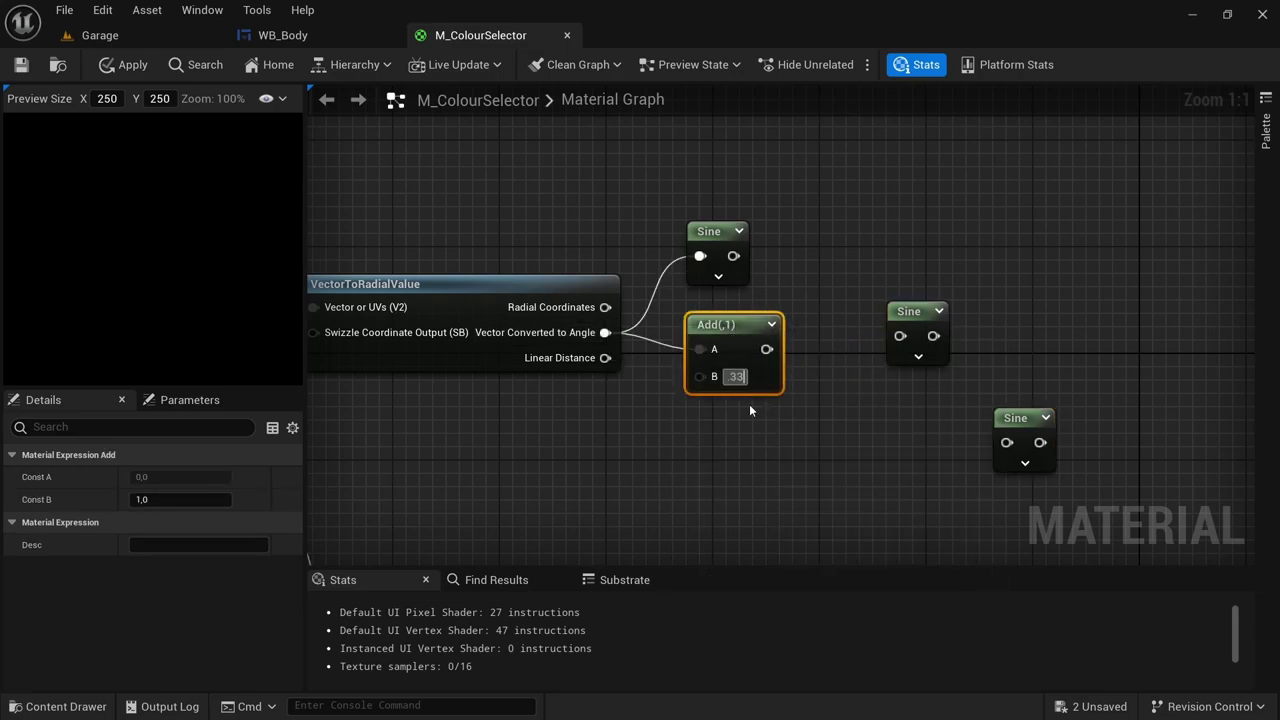
left_click(743, 422)
Duplicate the Add node below the original and set the copy's B value to 0.666
left_click(705, 350)
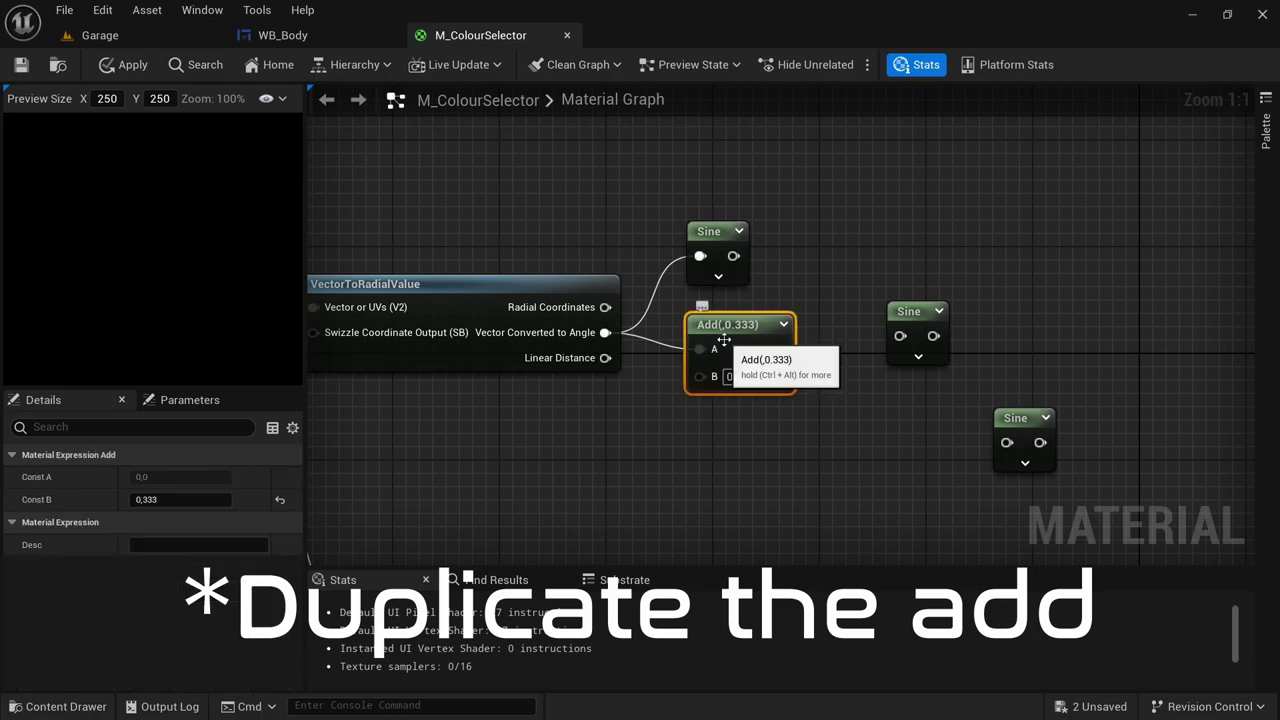
key("ctrl+d")
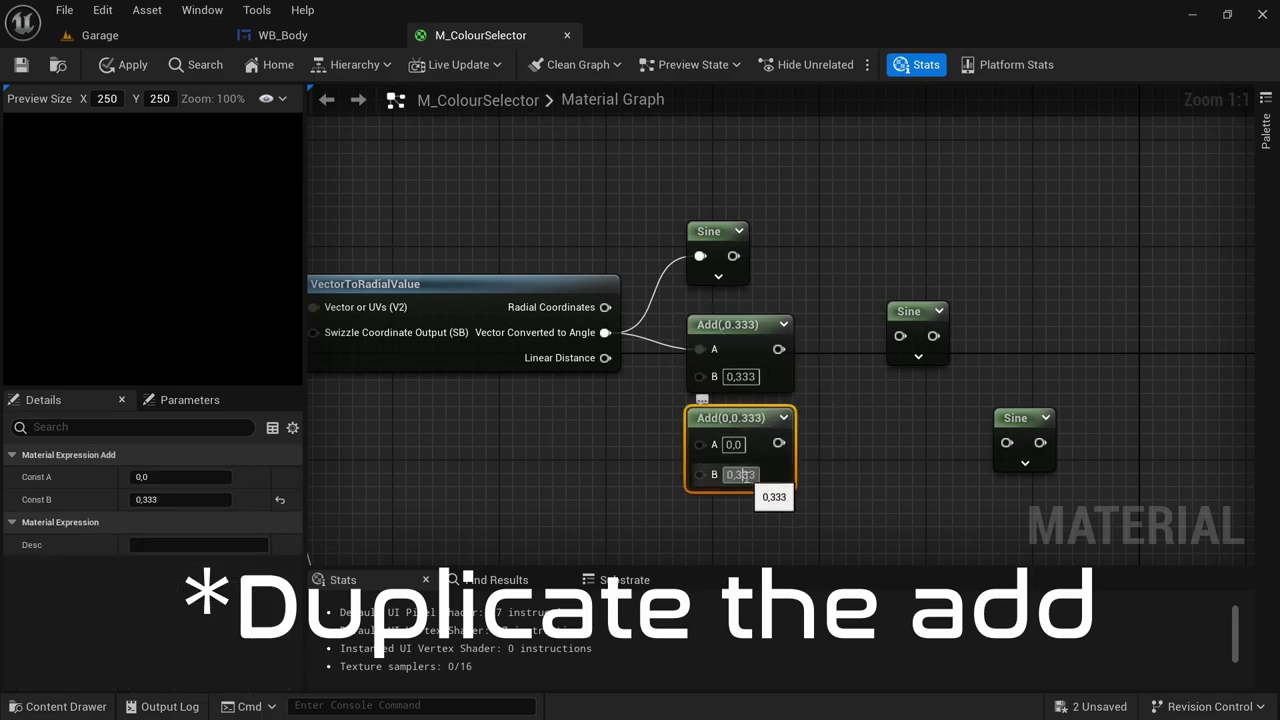
type("0,666")
left_click(870, 464)
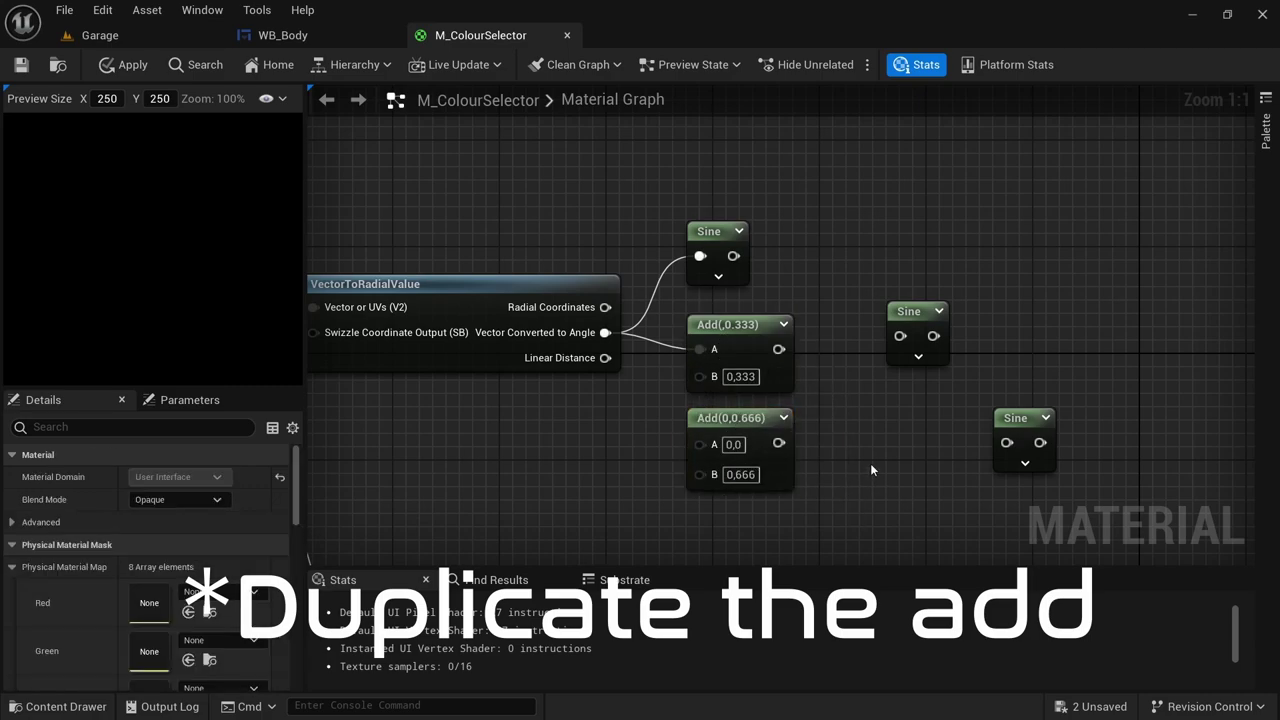
Connect the 0.333 Add output to the second Sine and the 0.666 Add output to the third Sine
right_click_drag(870, 464, 764, 506)
left_click_drag(672, 392, 794, 377)
left_click_drag(673, 485, 901, 489)
right_click_drag(901, 489, 813, 434)
left_click_drag(538, 242, 895, 290)
type("make")
key("Return")
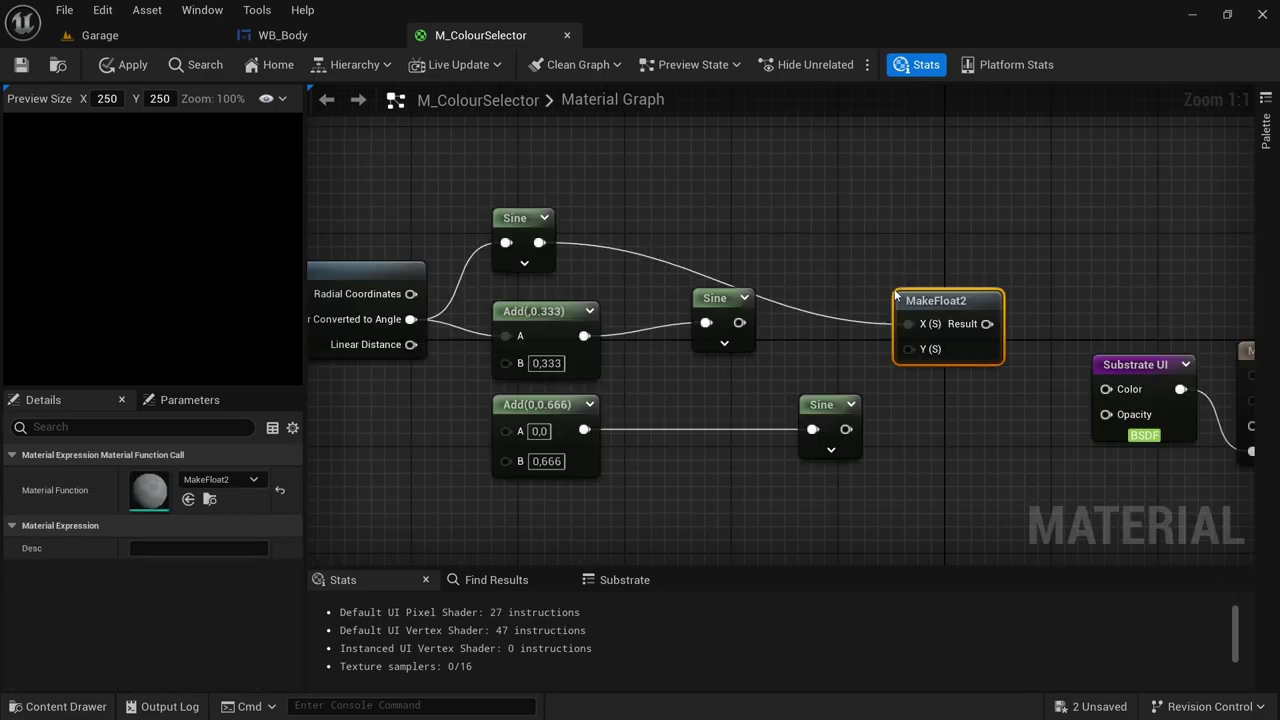
key("Delete")
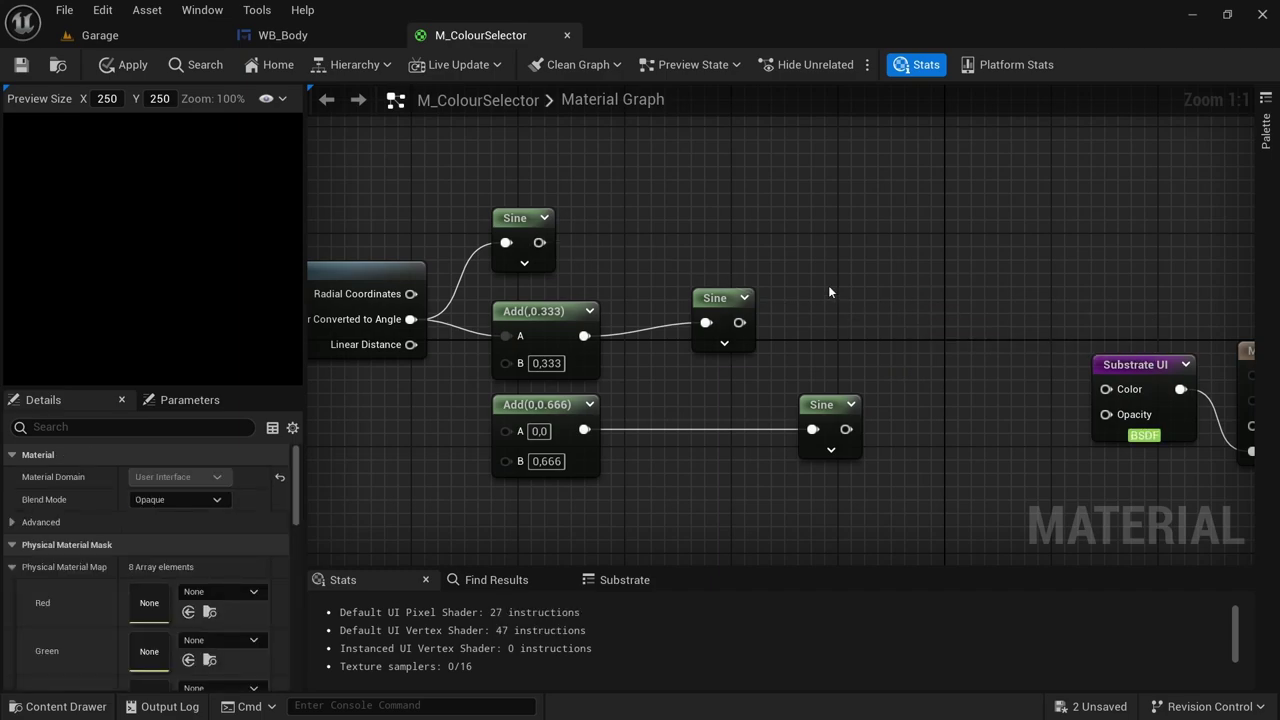
Add a MakeFloat3 node with the first Sine's output connected to its X input
left_click_drag(538, 242, 825, 301)
type("fl")
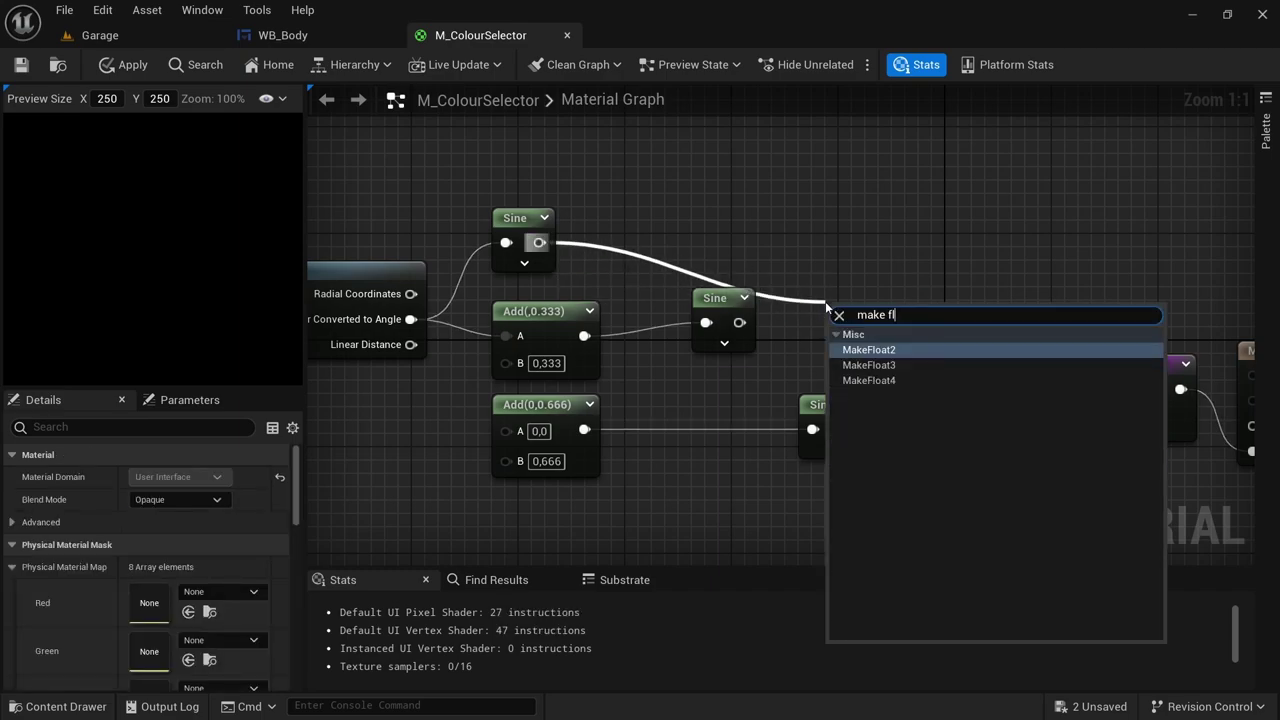
type("oat")
key("Down")
key("Return")
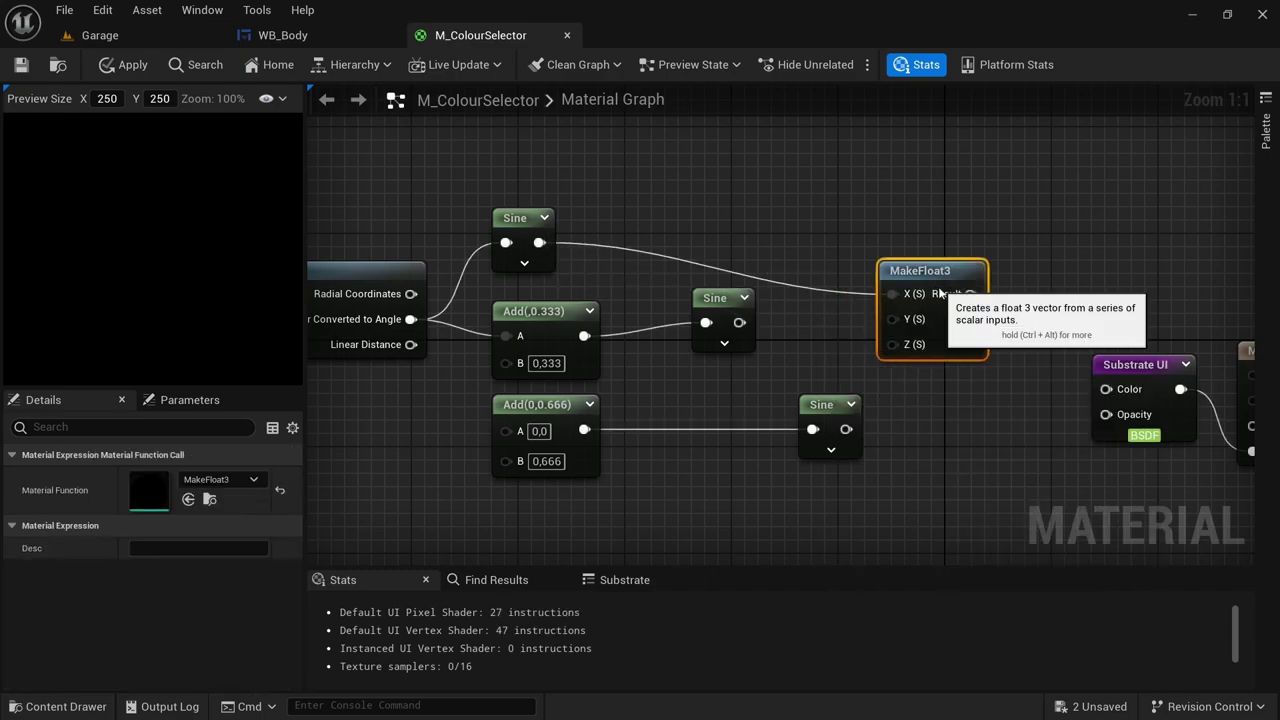
Connect the second and third Sine outputs to MakeFloat3's Y and Z, and Vector Converted to Angle to input A of the 0.666 Add
left_click_drag(741, 323, 891, 319)
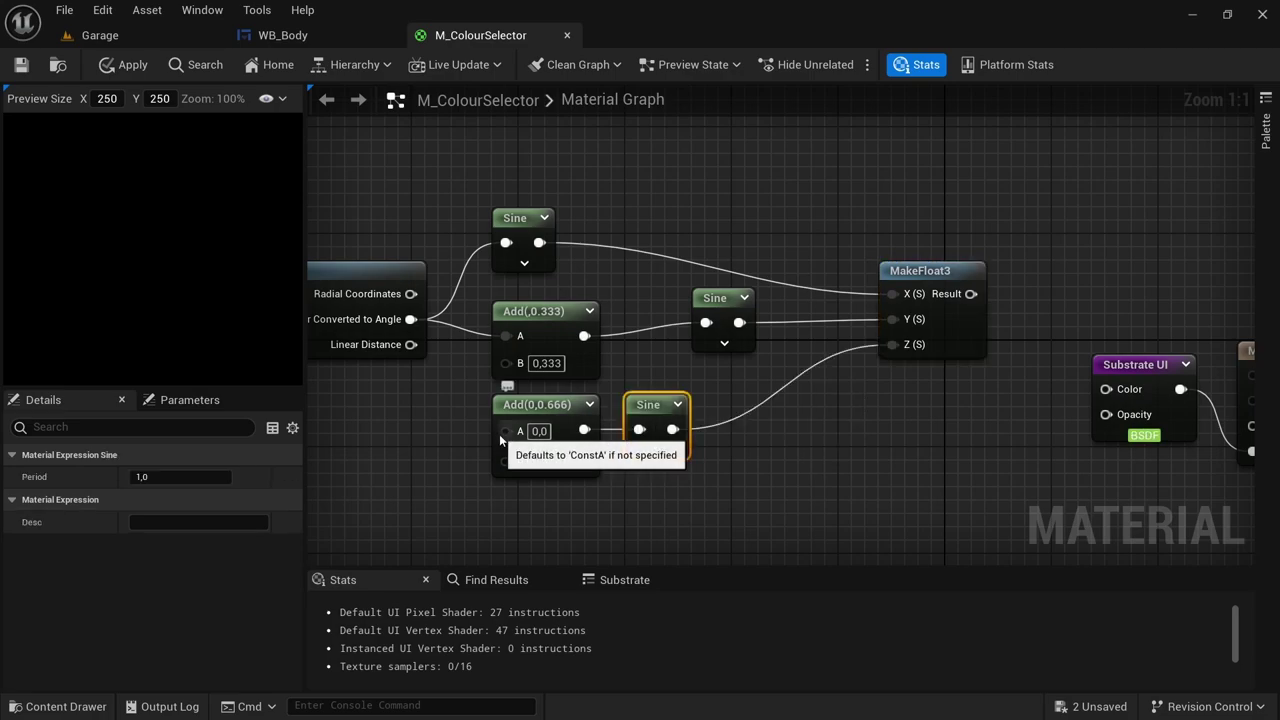
left_click_drag(505, 431, 417, 318)
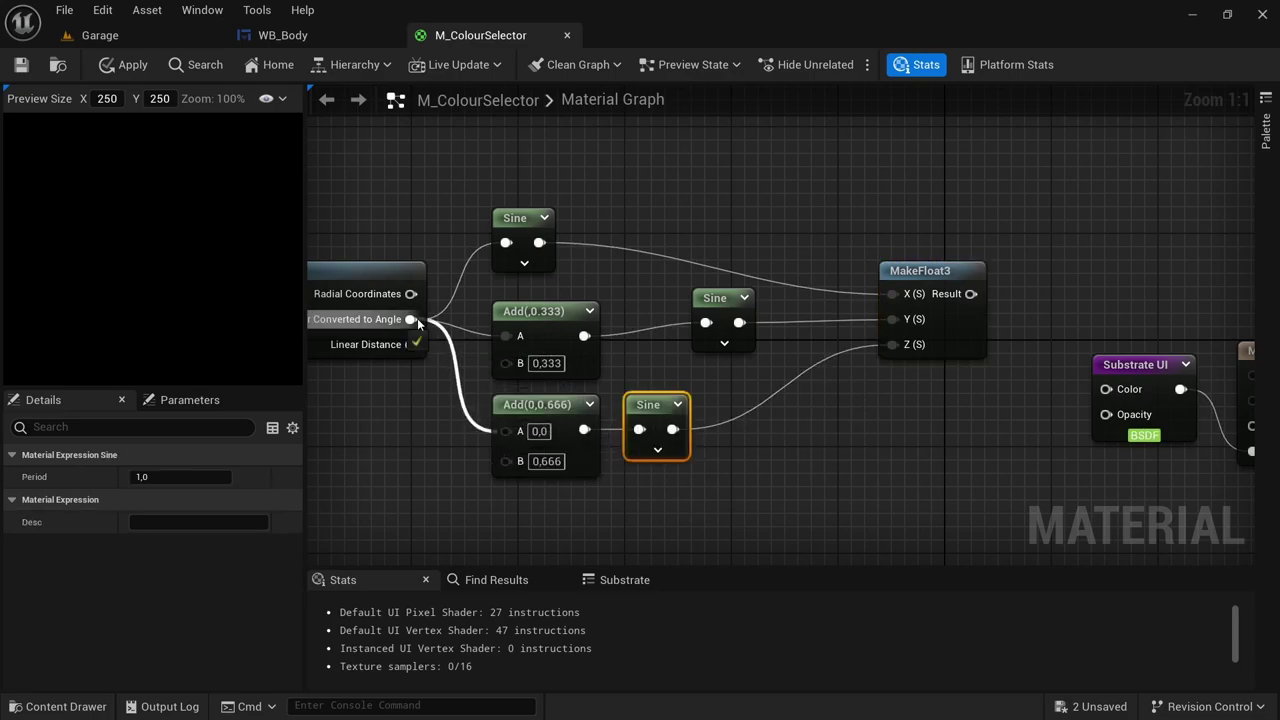
right_click_drag(417, 318, 453, 341)
Align the Sine and MakeFloat3 nodes closer to the Add nodes, with Substrate UI and the material output spaced farther right
right_click_drag(510, 434, 403, 361)
left_click_drag(724, 276, 657, 287)
right_click_drag(776, 394, 706, 402)
scroll(722, 400, "down", 1)
left_click_drag(834, 263, 711, 274)
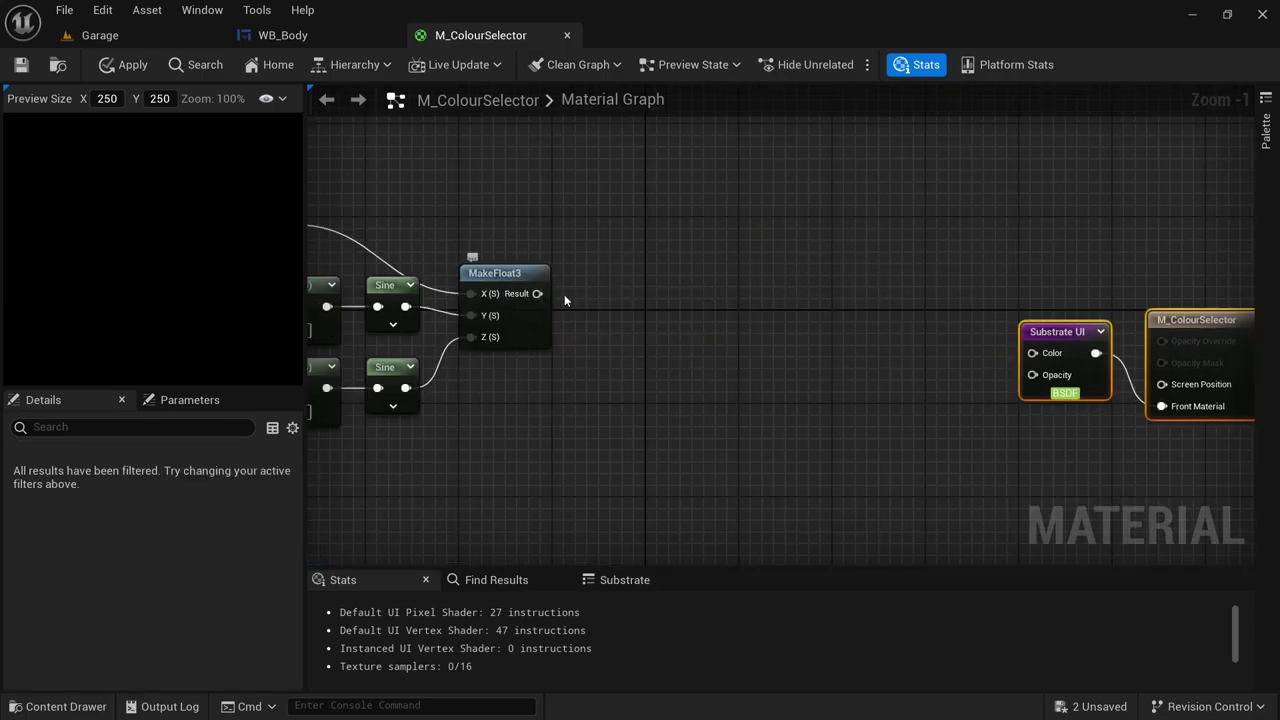
Add a Power node with MakeFloat3's Result as its Base and set its exponent to 1.5
left_click_drag(537, 293, 613, 297)
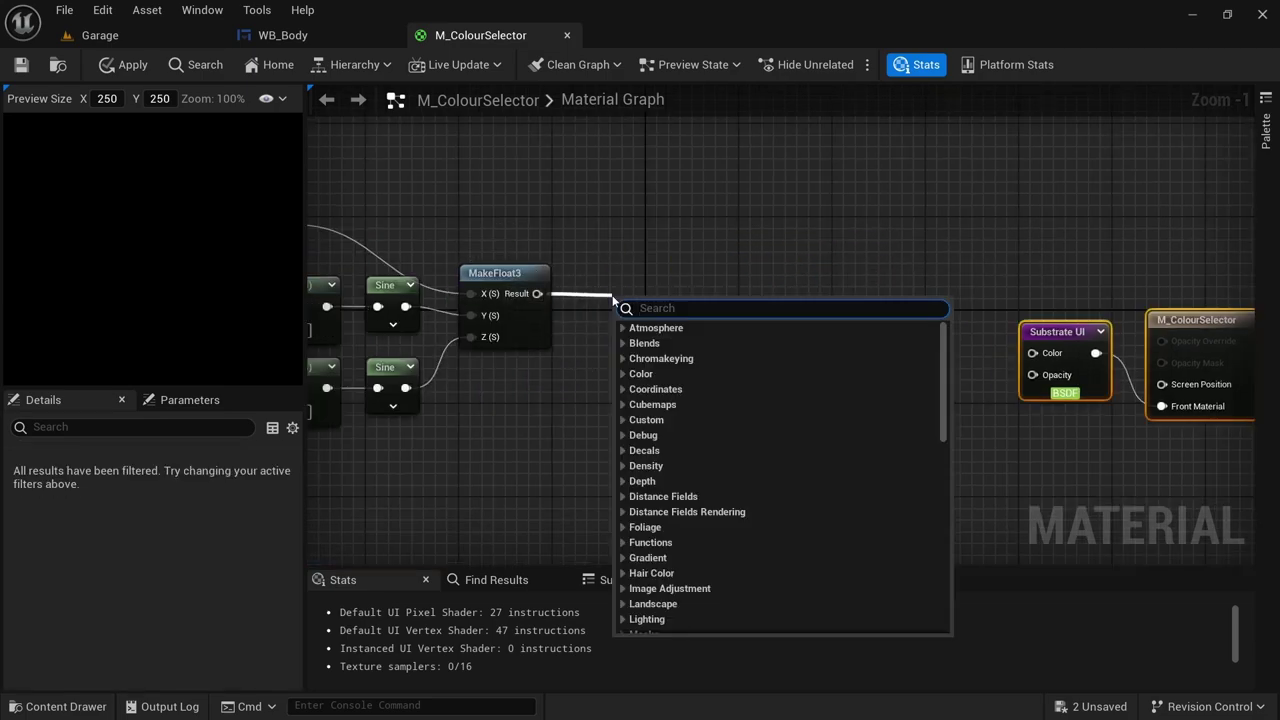
type("powe")
key("Return")
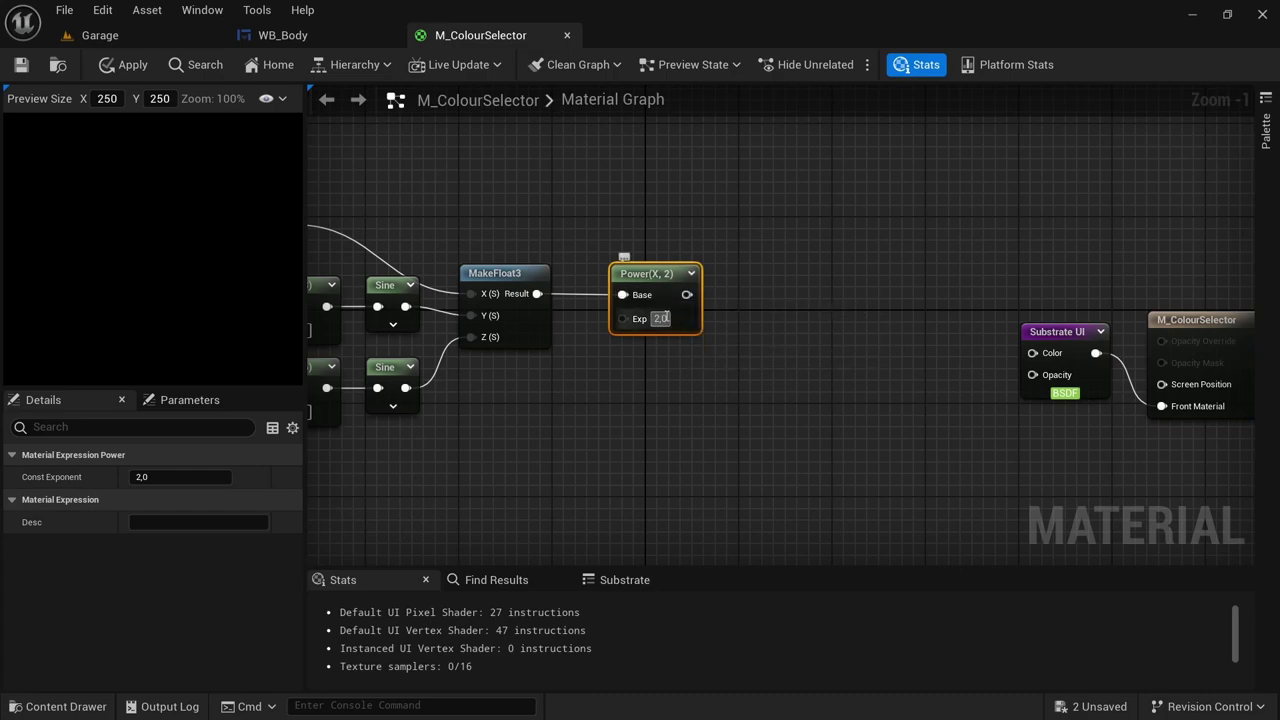
type("1,5")
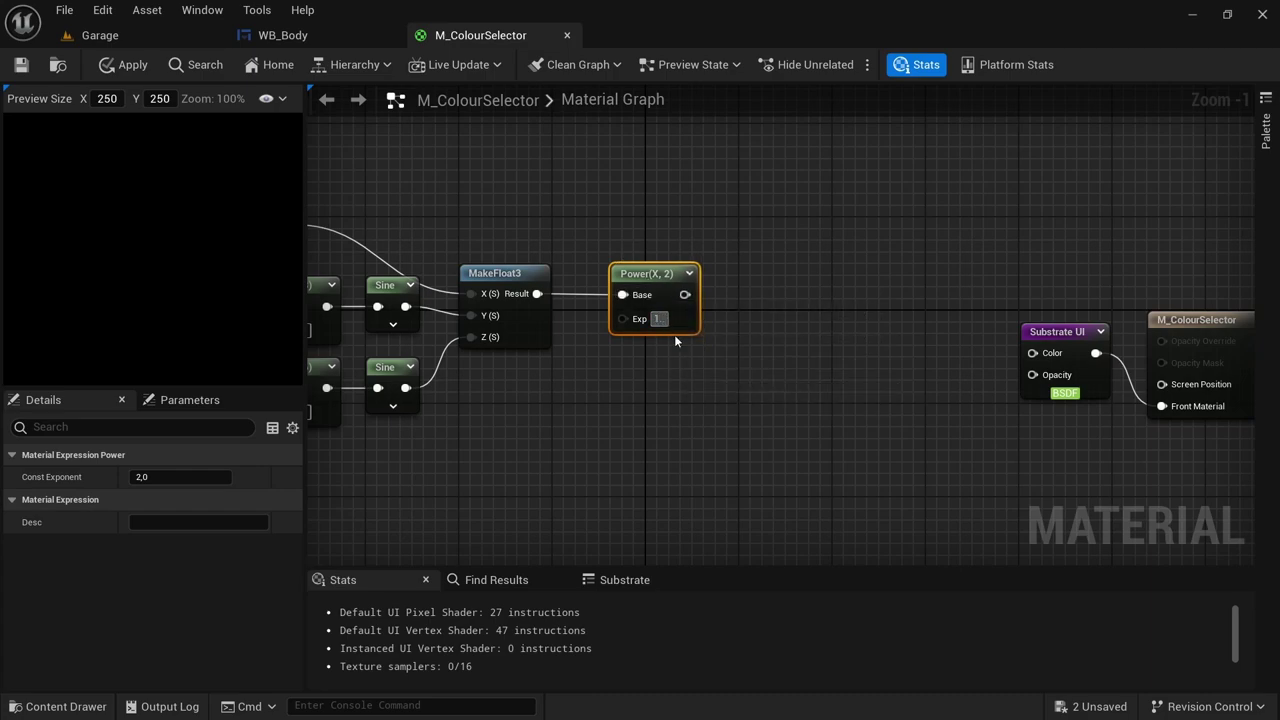
left_click(776, 409)
Add a Lerp node below with the Power output connected to its A input
right_click_drag(776, 409, 643, 303)
left_click_drag(562, 185, 657, 318)
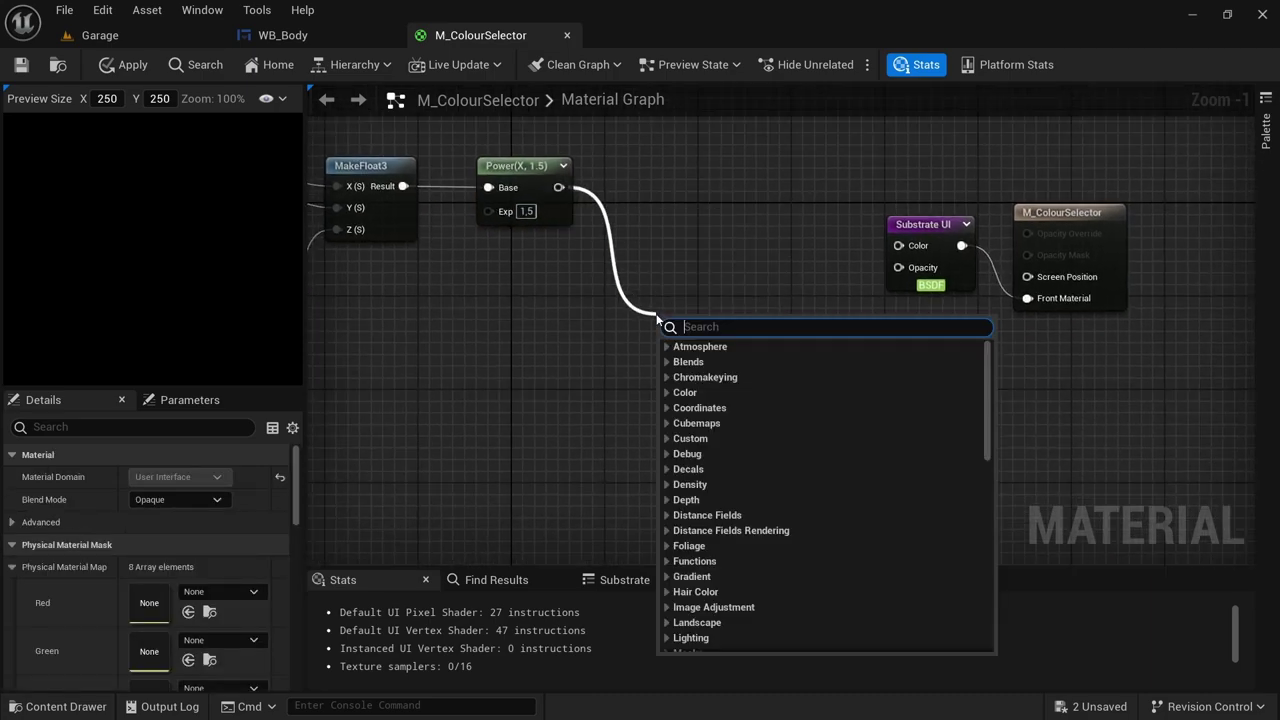
type("lerp")
key("Return")
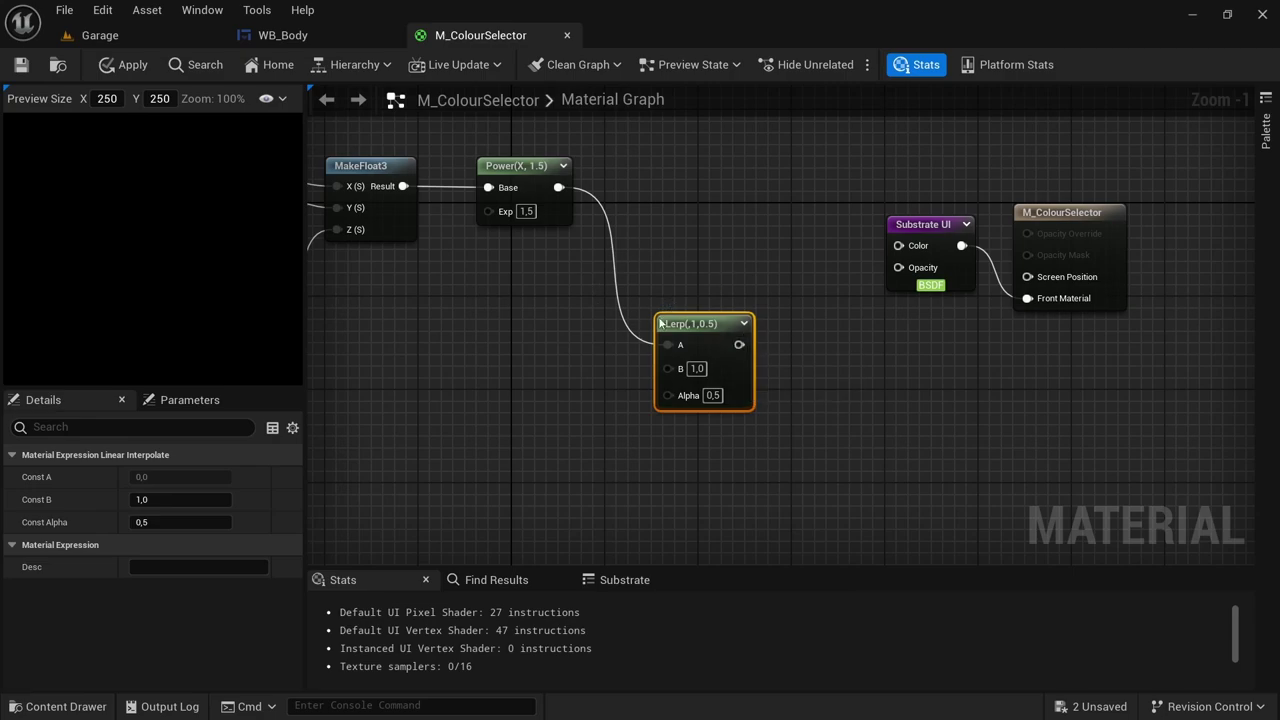
Connect the Lerp output to Substrate UI's Color input, comparing the preview with Power connected directly
left_click_drag(746, 348, 809, 305)
left_click_drag(898, 248, 898, 246)
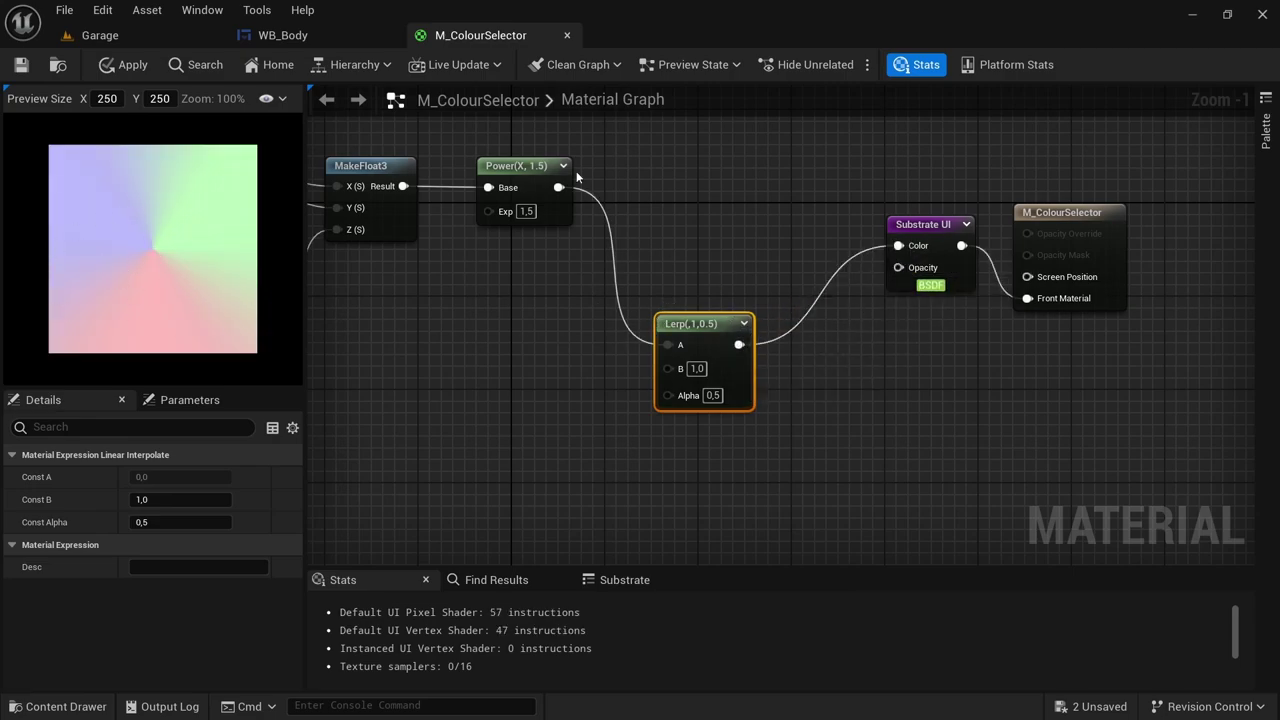
left_click_drag(558, 187, 902, 247)
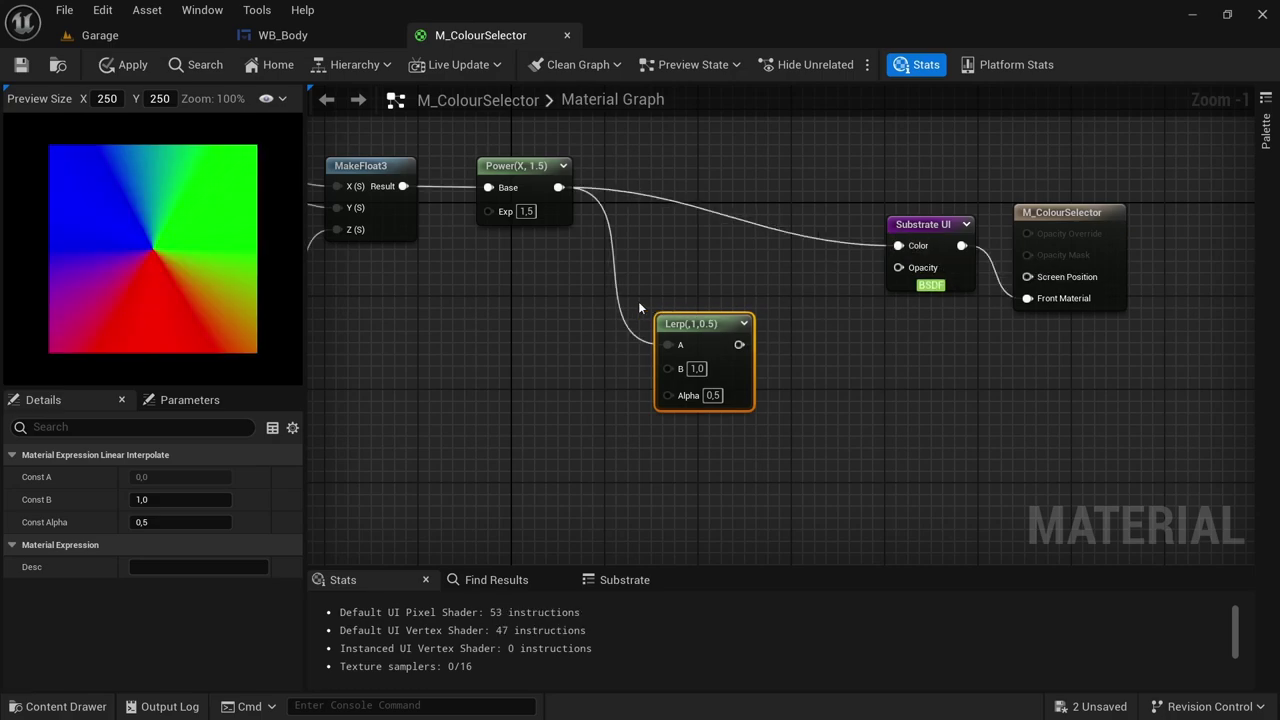
left_click_drag(739, 344, 912, 246)
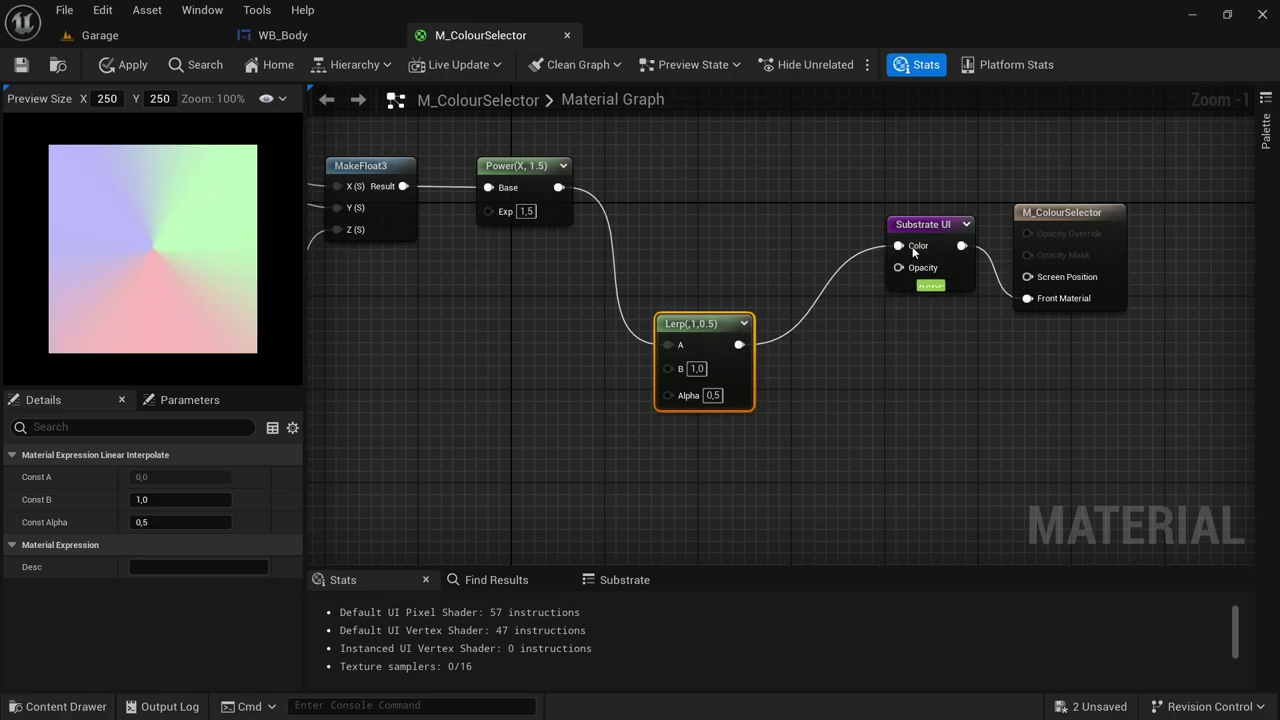
Add a Multiply node fed by VectorLength's V2 Length output and set its B value to 2
scroll(637, 302, "down", 1)
scroll(637, 302, "down", 1)
right_click_drag(509, 354, 880, 277)
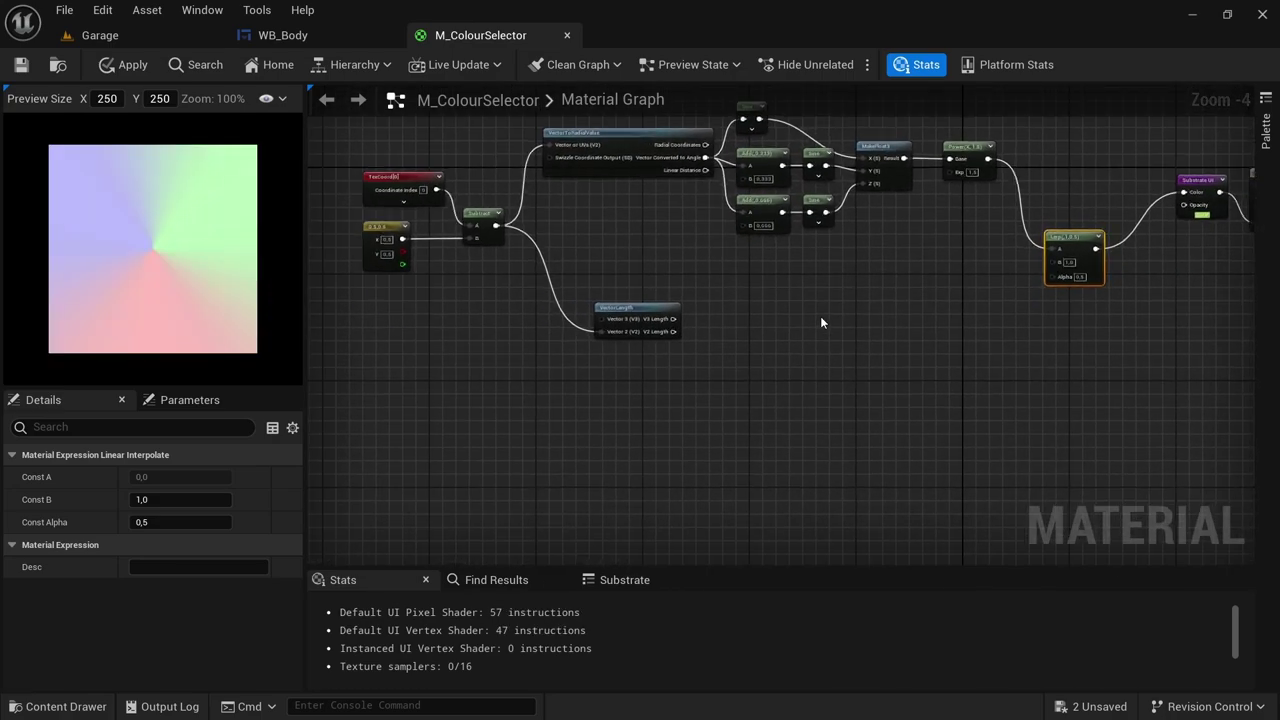
scroll(721, 349, "up", 1)
scroll(721, 353, "up", 2)
left_click(536, 311)
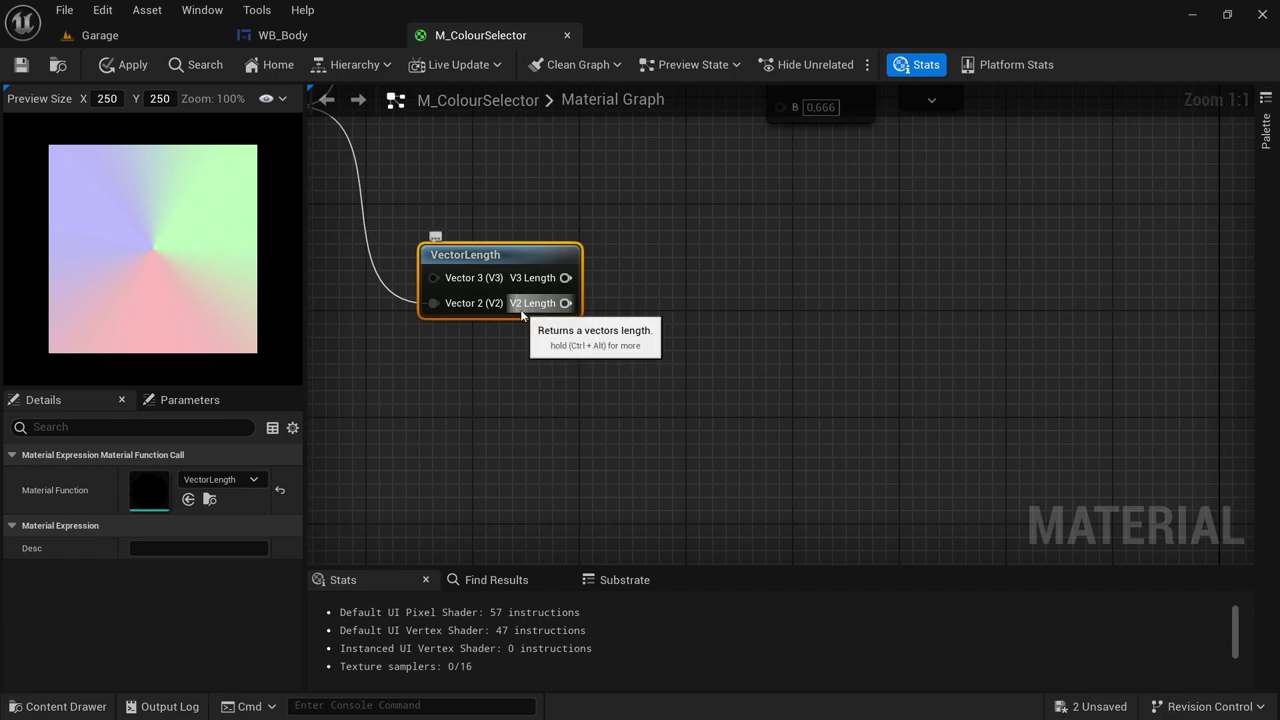
left_click_drag(579, 309, 653, 307)
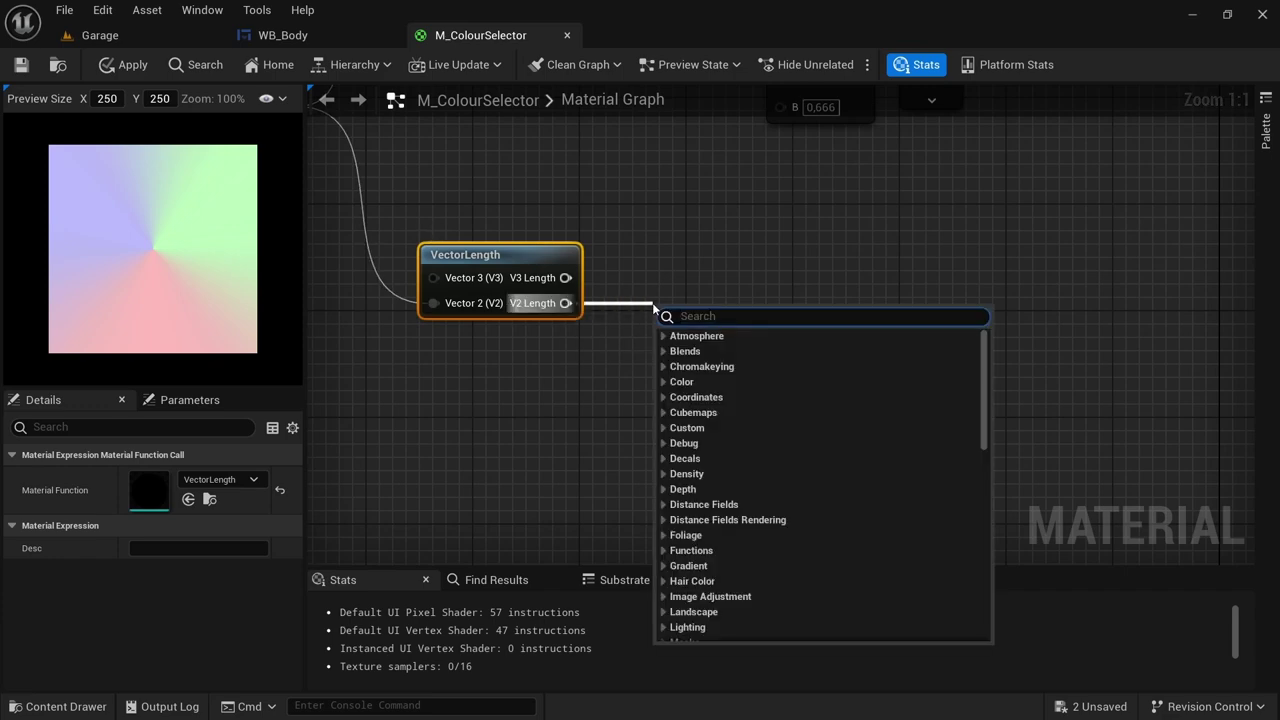
type("*")
key("Return")
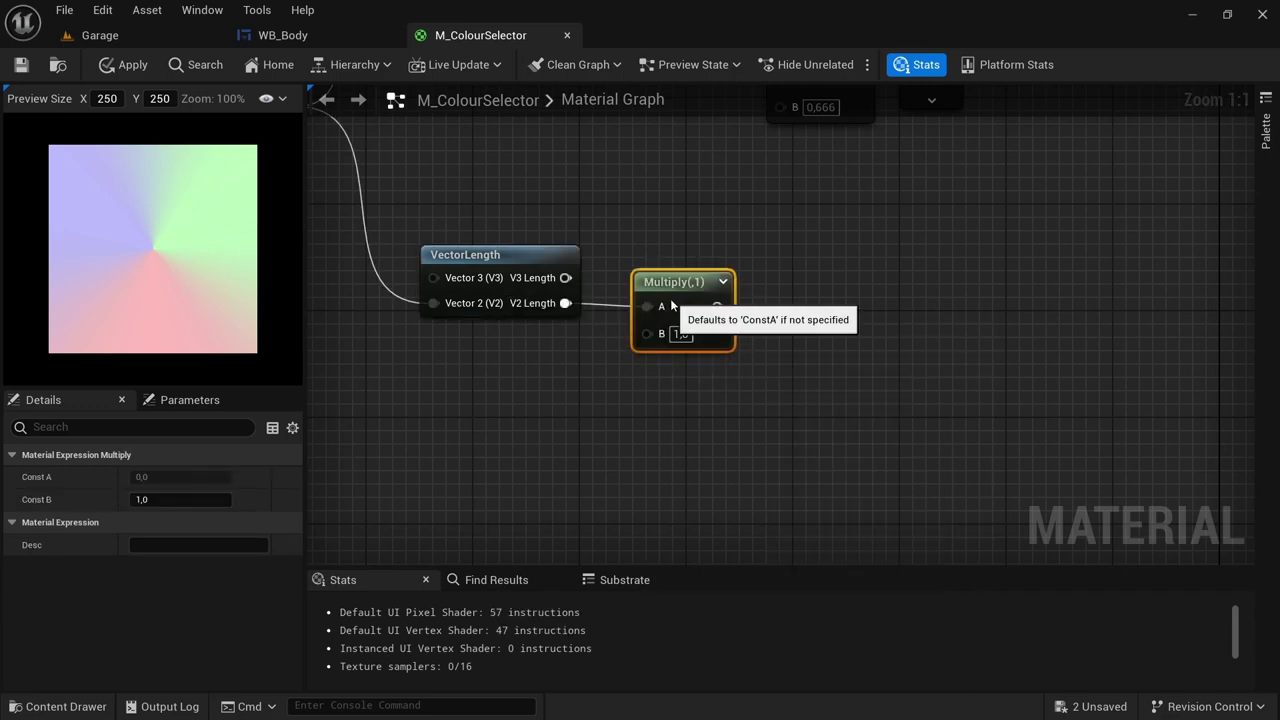
left_click(680, 334)
type("2")
key("Return")
left_click(708, 378)
Add a Clamp node fed by the Multiply output
right_click_drag(708, 378, 576, 372)
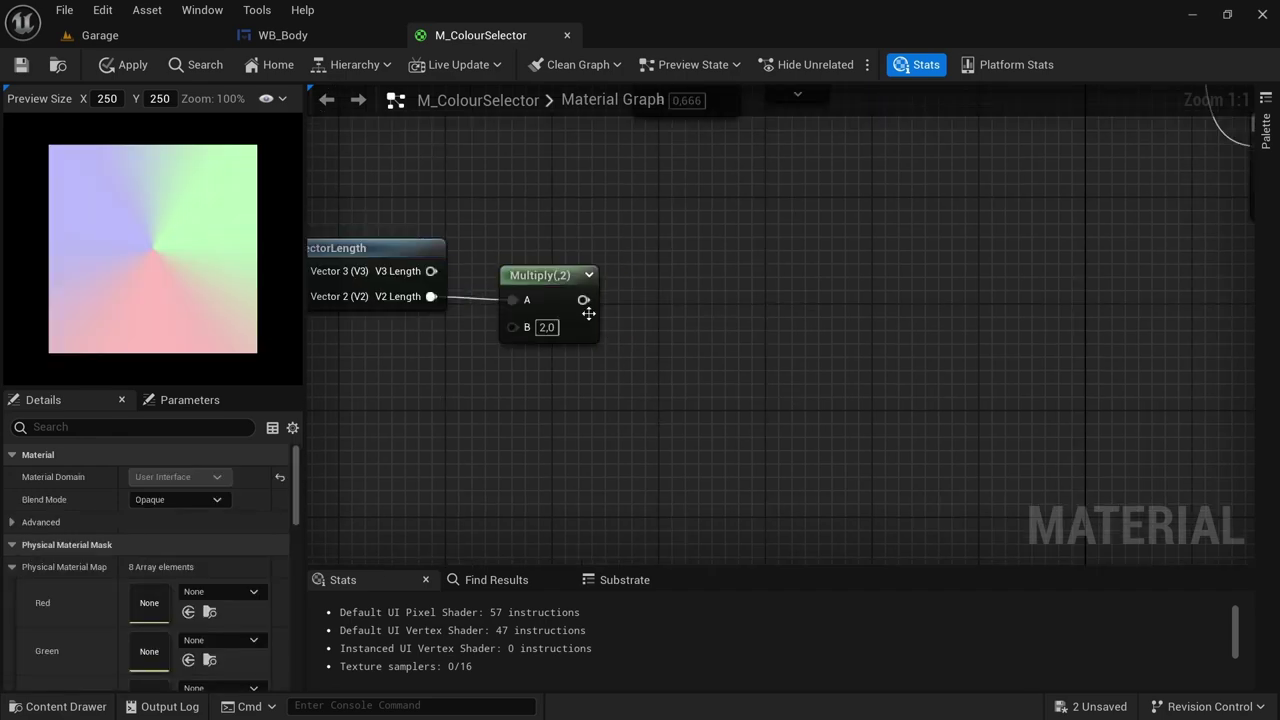
left_click_drag(583, 300, 686, 280)
type("clap")
key("BackSpace")
key("Return")
Add a OneMinus (1-) node fed by the Clamp output
right_click_drag(797, 313, 726, 307)
left_click_drag(678, 293, 744, 308)
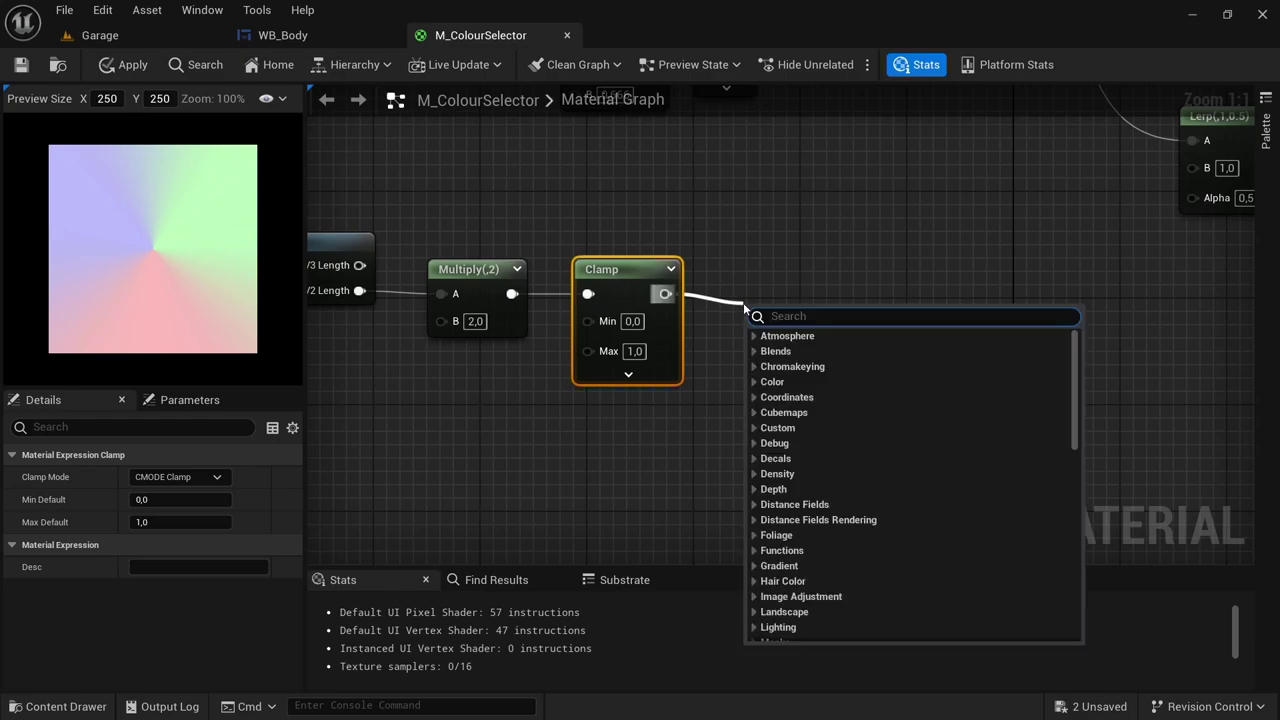
type("1-")
key("Return")
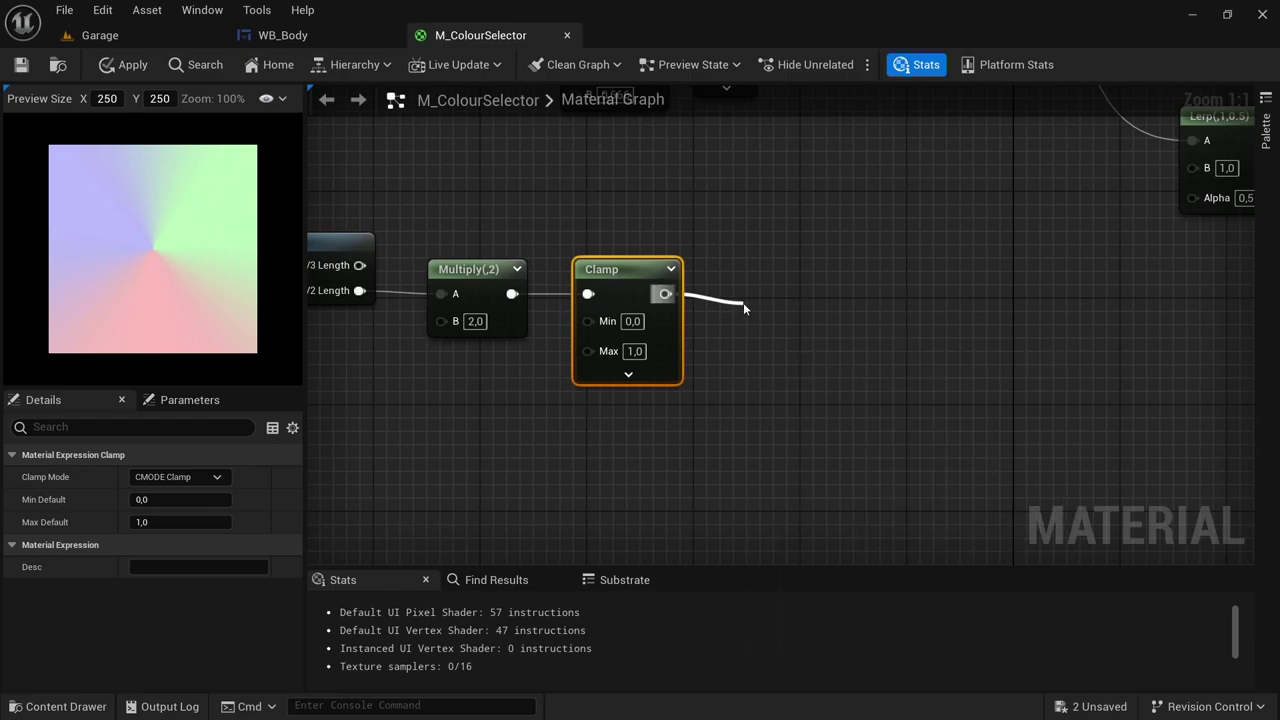
Add a Power node with an exponent of 3 after the OneMinus node and connect its output to the Lerp's Alpha
left_click_drag(781, 294, 845, 296)
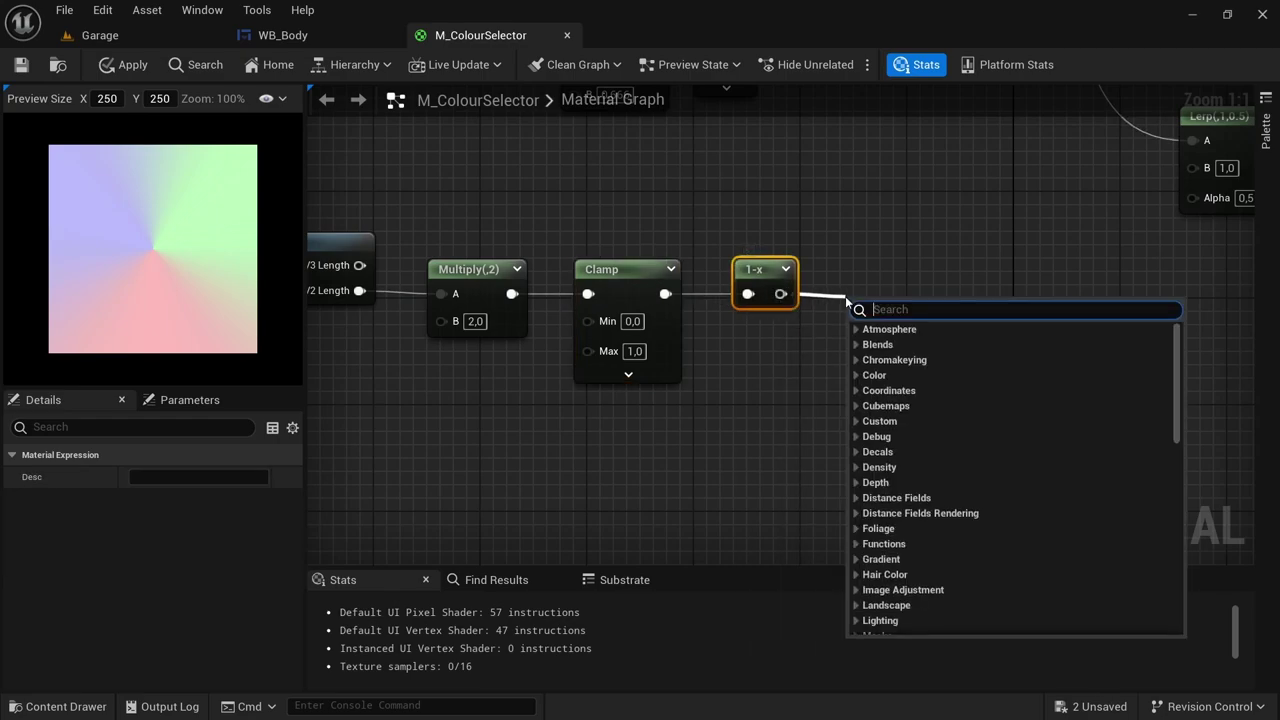
type("power")
key("Return")
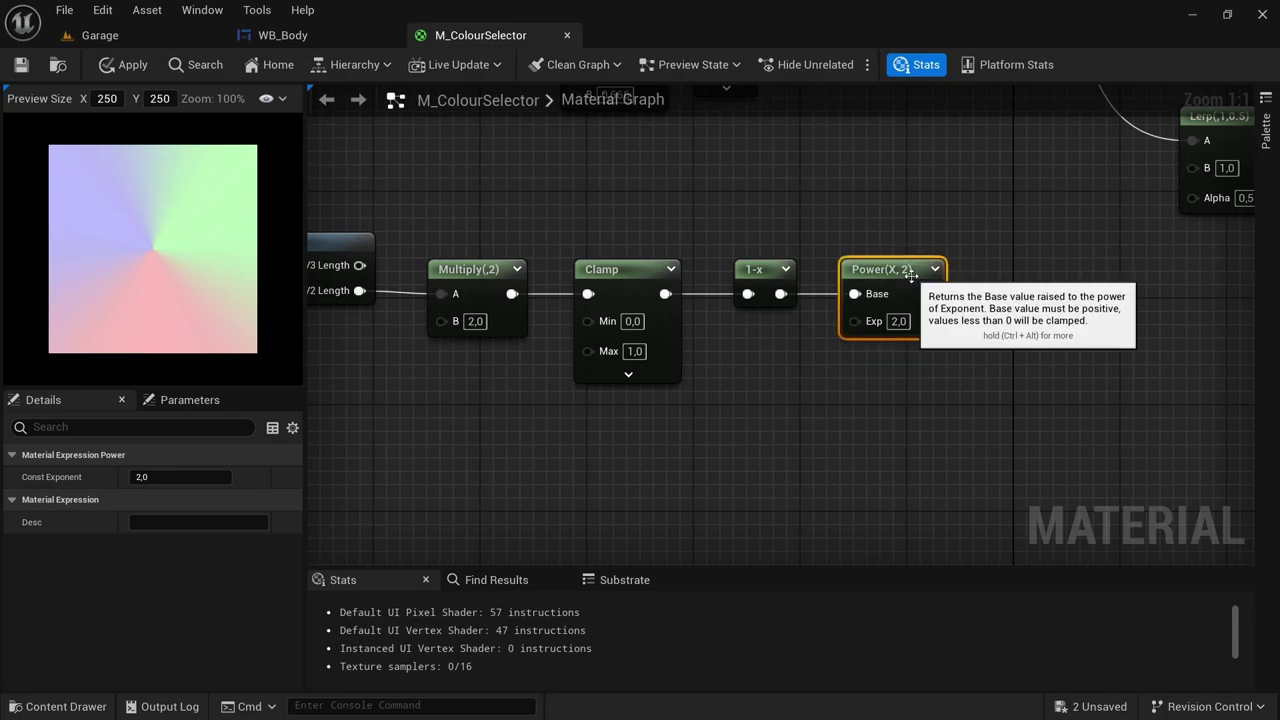
left_click(900, 322)
type("3")
key("Return")
right_click_drag(1078, 381, 830, 422)
left_click_drag(693, 337, 962, 242)
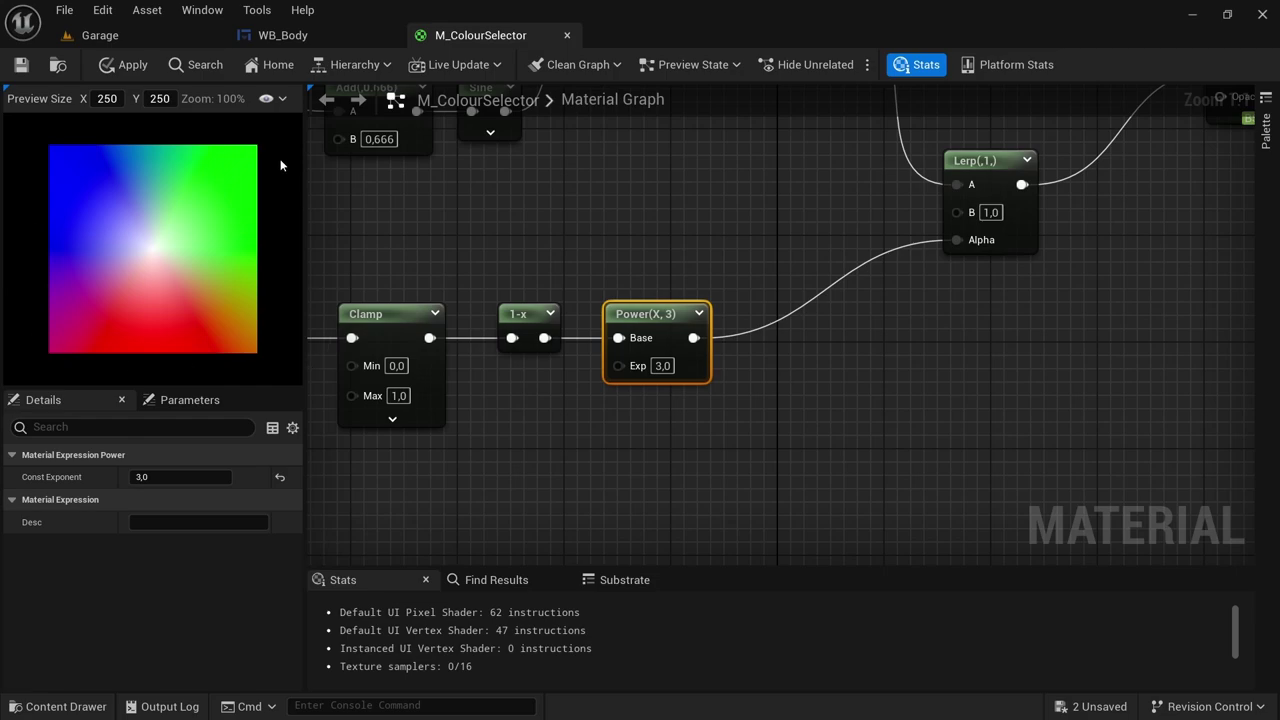
Branch the output of the Multiply node into a reroute node below the Clamp node
scroll(869, 384, "down", 3)
right_click_drag(894, 446, 938, 343)
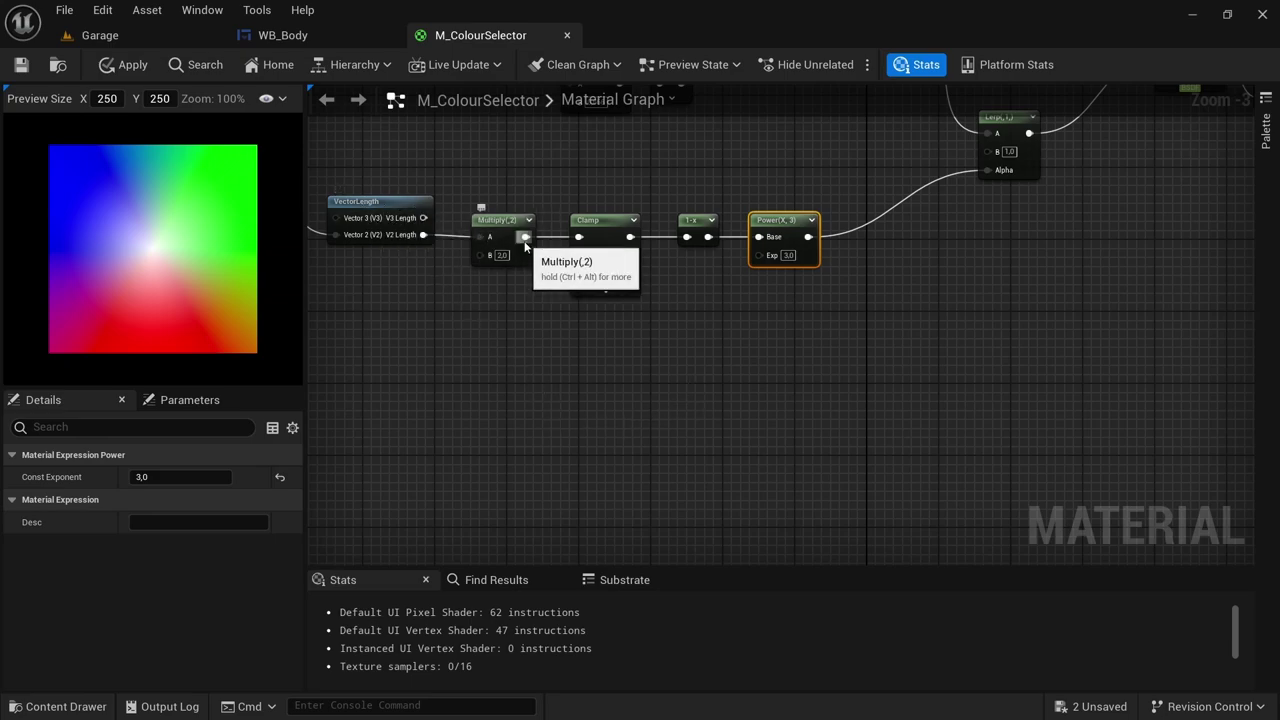
left_click_drag(525, 237, 603, 384)
type(".")
key("Return")
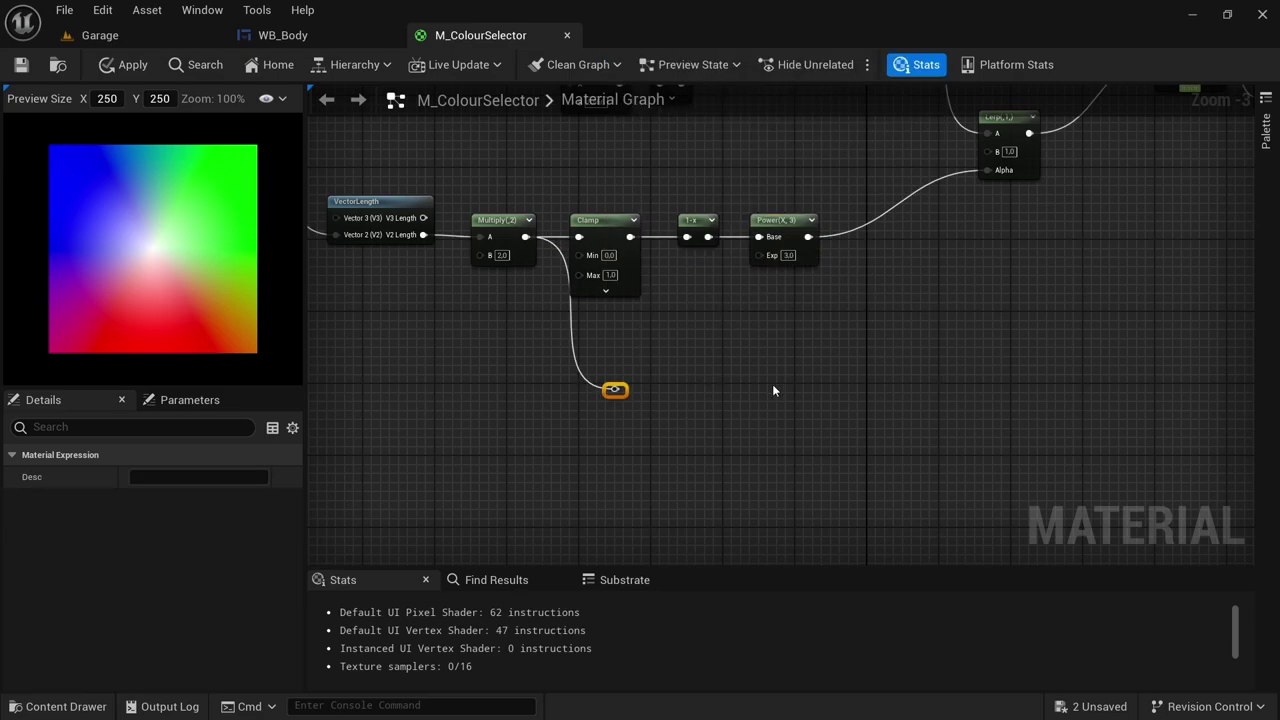
Add an If node that feeds the Opacity Mask input of the M_ColourSelector result node
right_click_drag(771, 391, 594, 363)
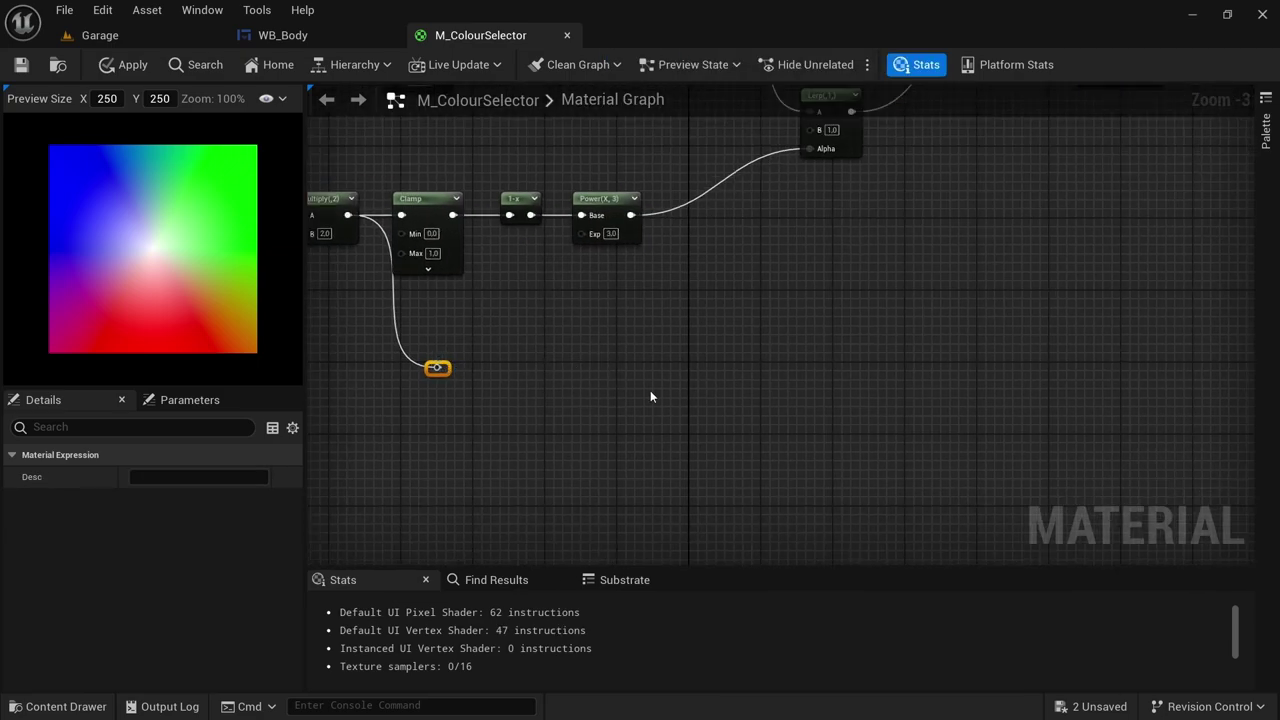
right_click_drag(702, 352, 598, 477)
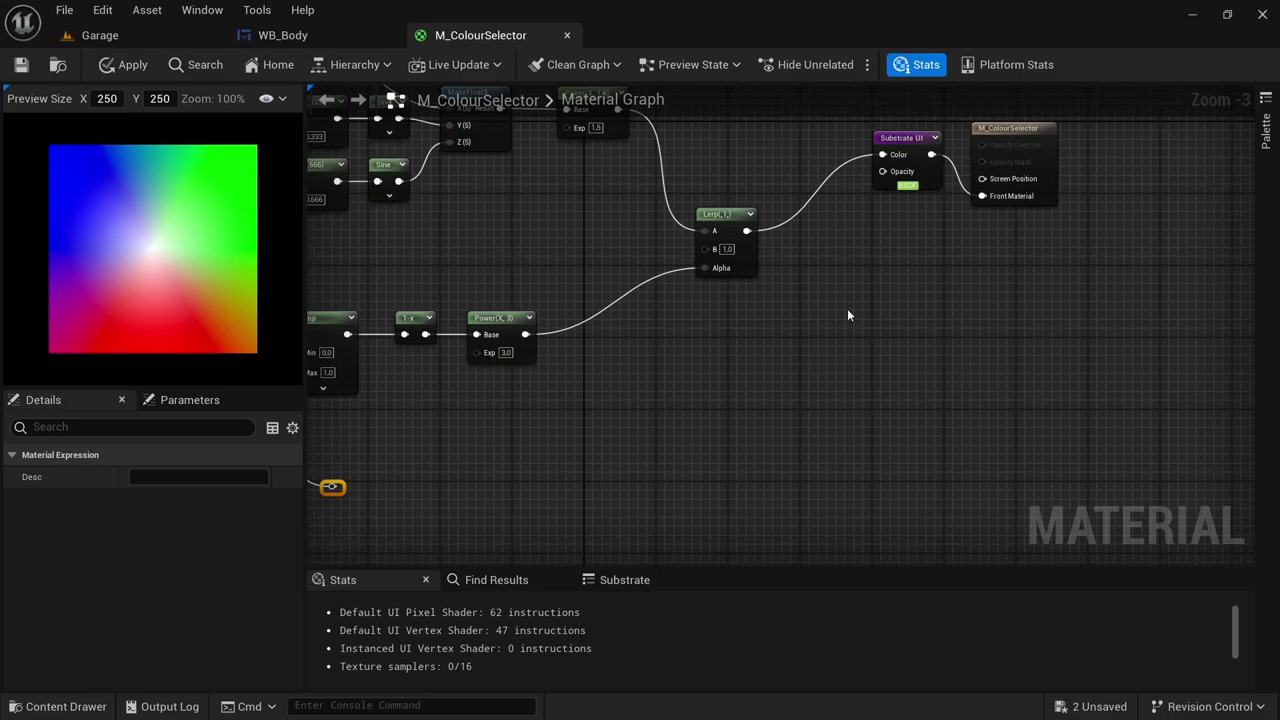
scroll(1019, 136, "up", 2)
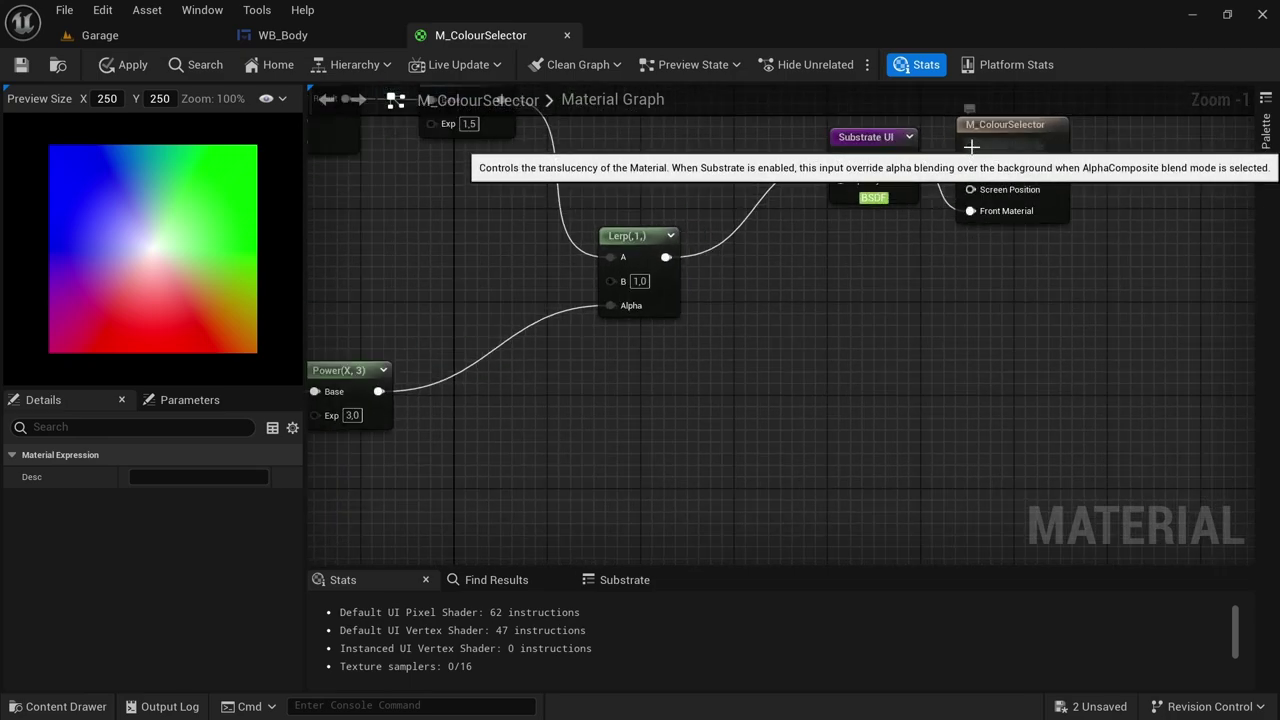
left_click_drag(969, 167, 849, 449)
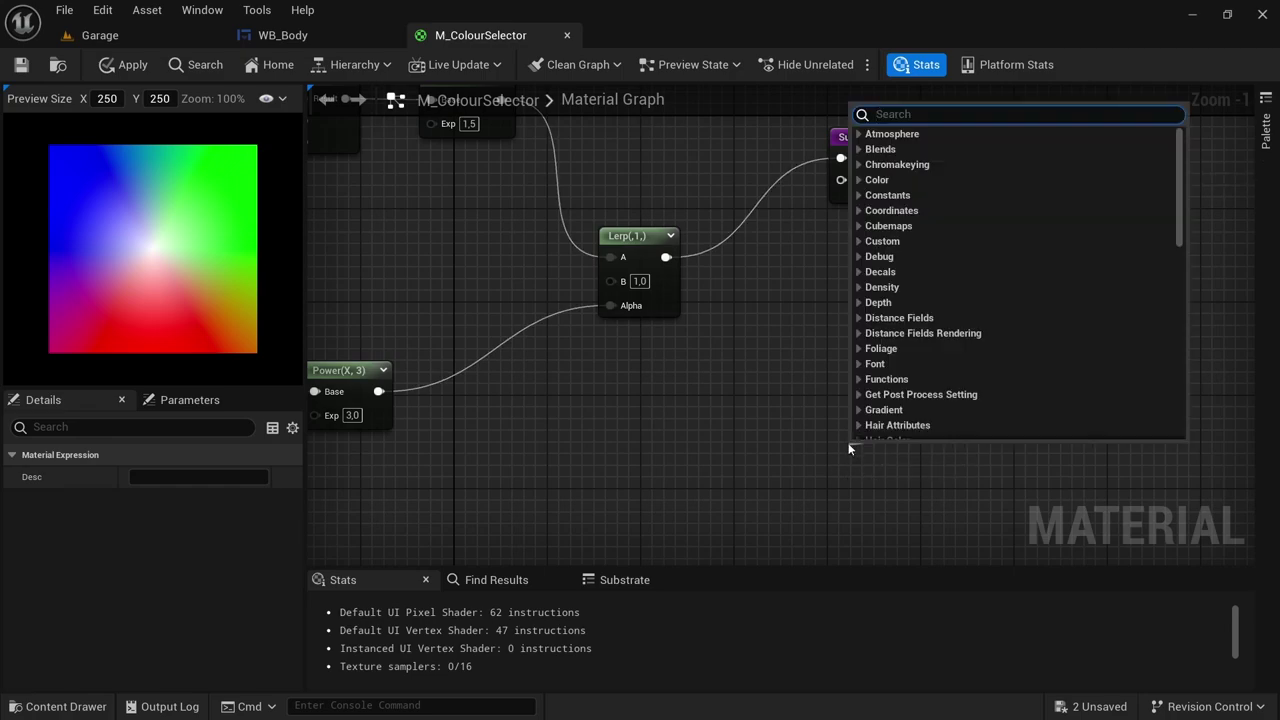
type("if")
key("Return")
Connect the reroute node to the If node's A input and set its B value to 1
right_click_drag(991, 450, 1007, 340)
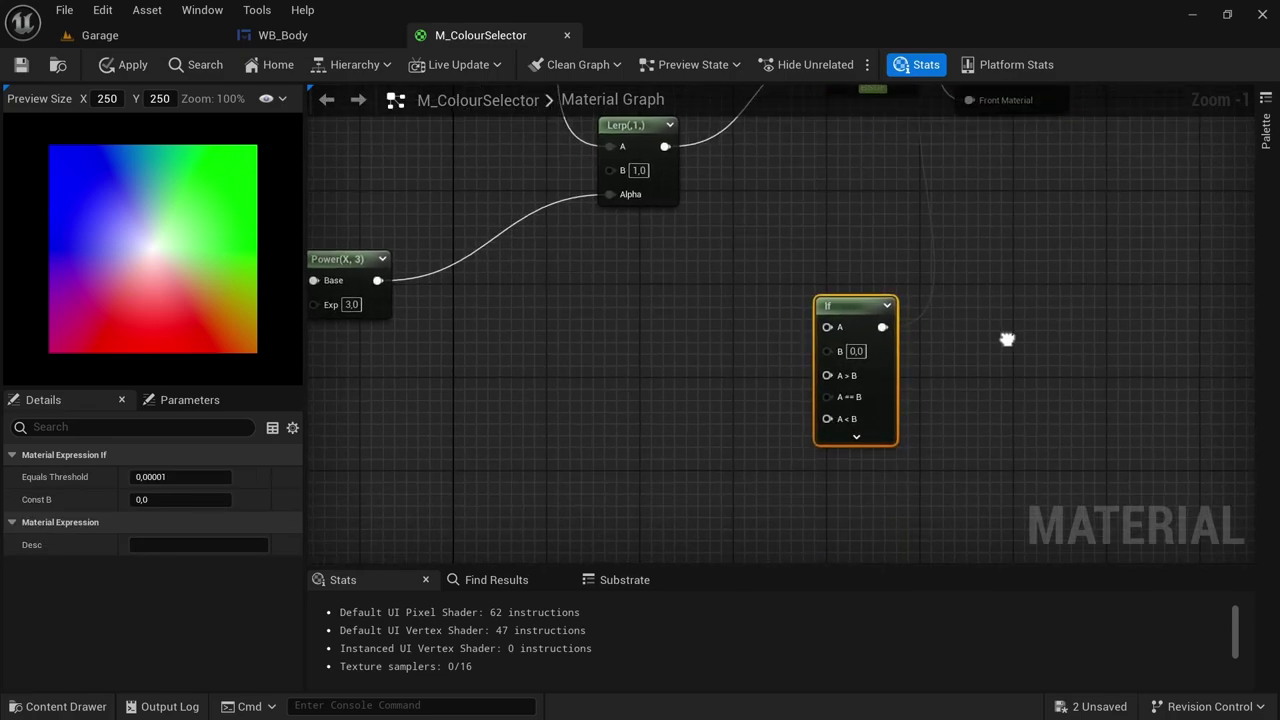
scroll(801, 334, "down", 2)
left_click_drag(371, 431, 807, 408)
scroll(807, 408, "up", 3)
right_click_drag(807, 408, 809, 216)
left_click(809, 258)
type("1")
key("Return")
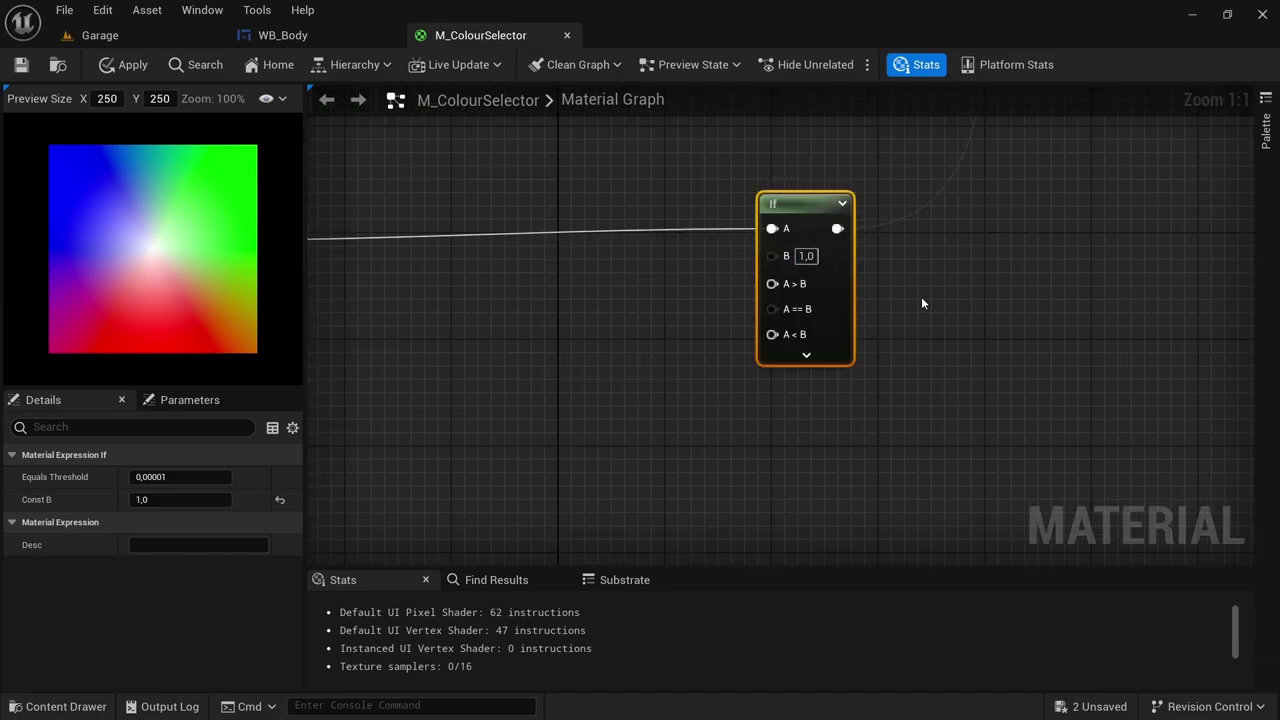
left_click(922, 303)
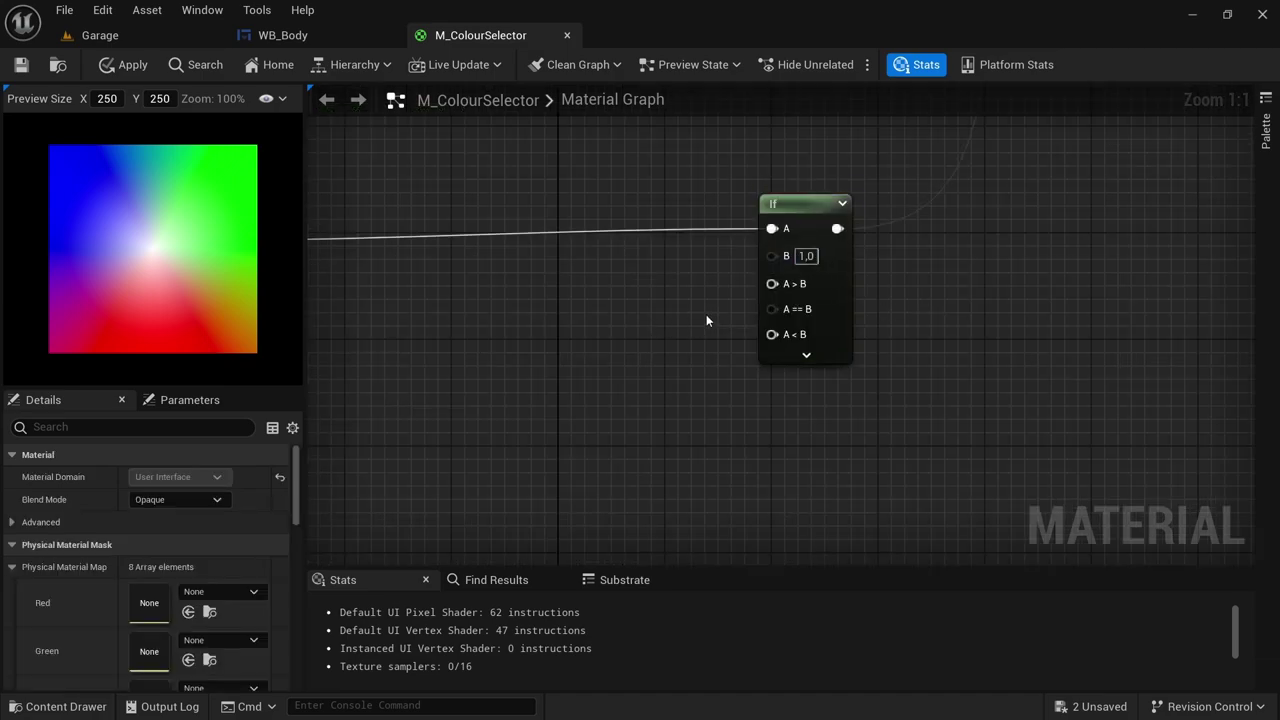
Add a Constant node beside the If node, duplicate it and stack the two constants
right_click(572, 303)
type("con")
key("Return")
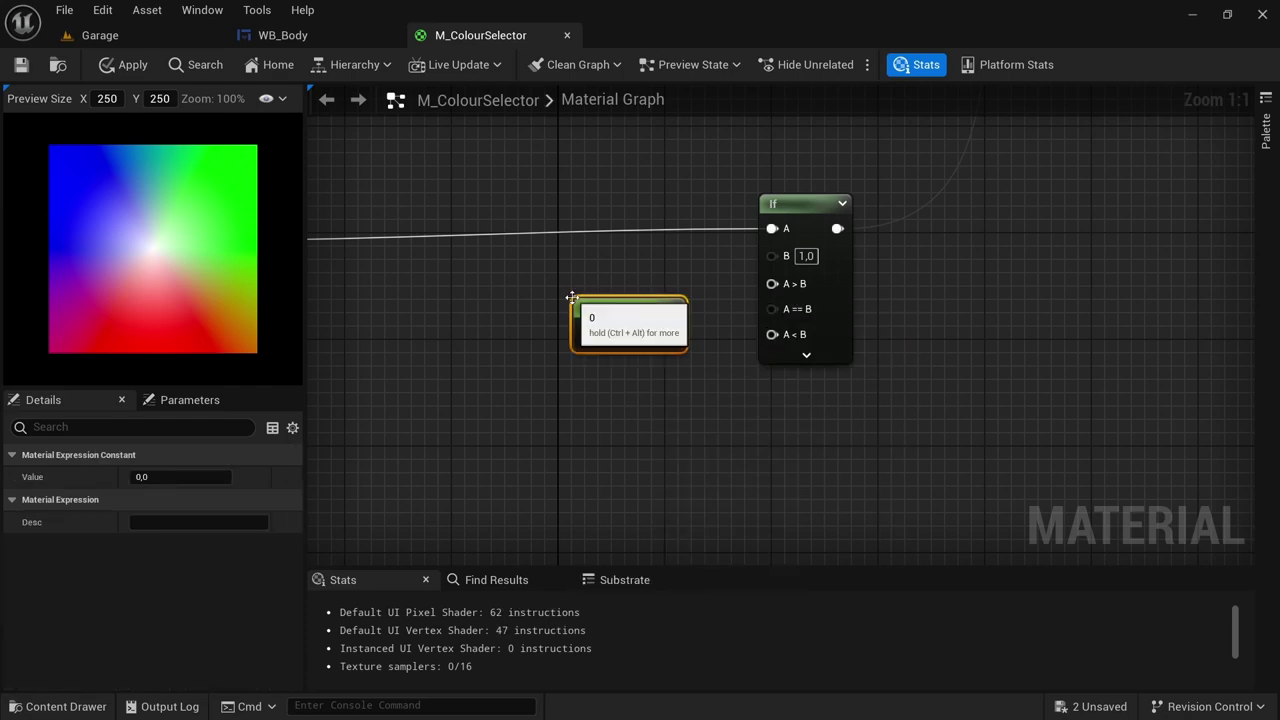
key("ctrl+d")
left_click_drag(615, 311, 601, 303)
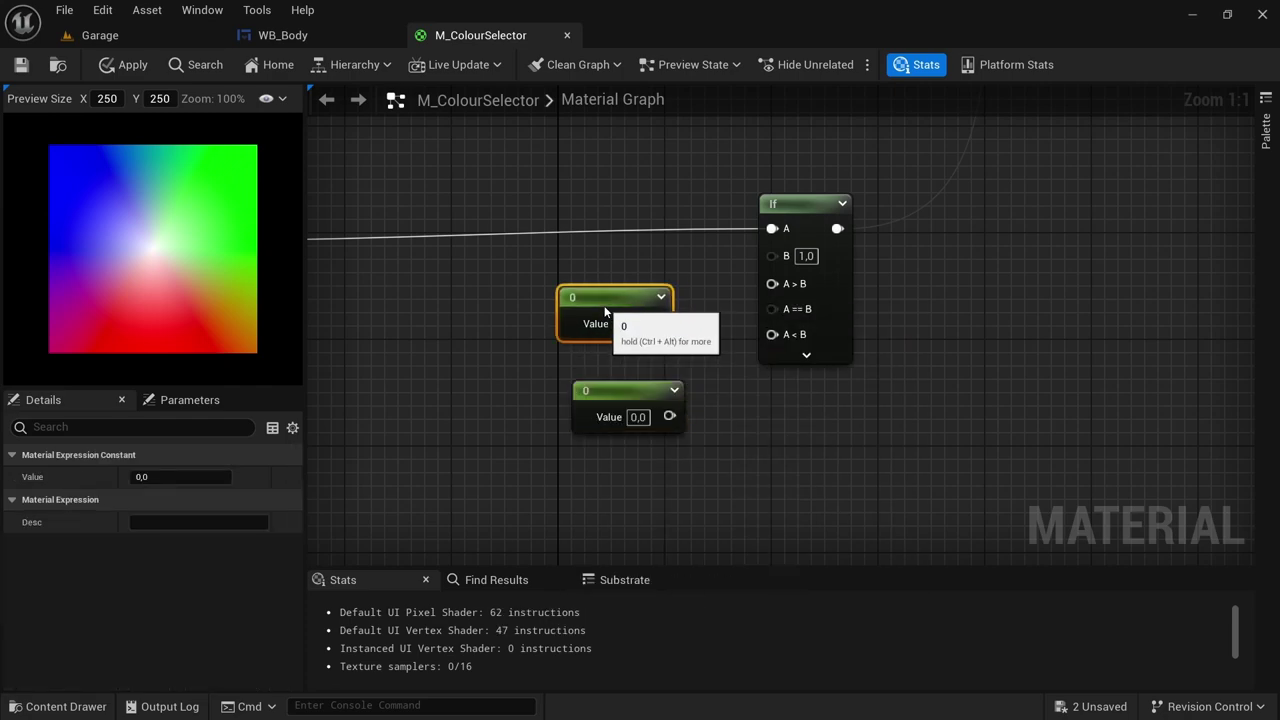
left_click_drag(615, 390, 599, 361)
Set the lower constant to 1, then wire the 0 constant to A > B and the 1 constant to A == B and A < B
double_click(626, 390)
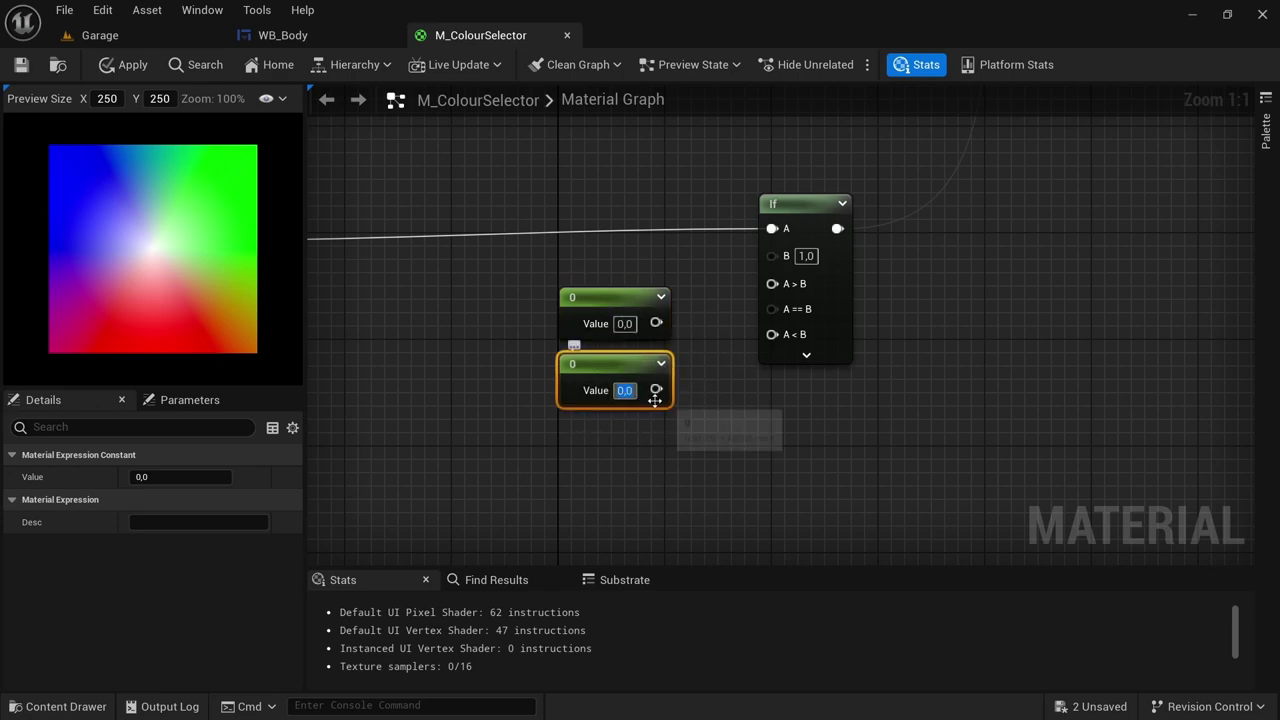
type("1")
left_click(694, 430)
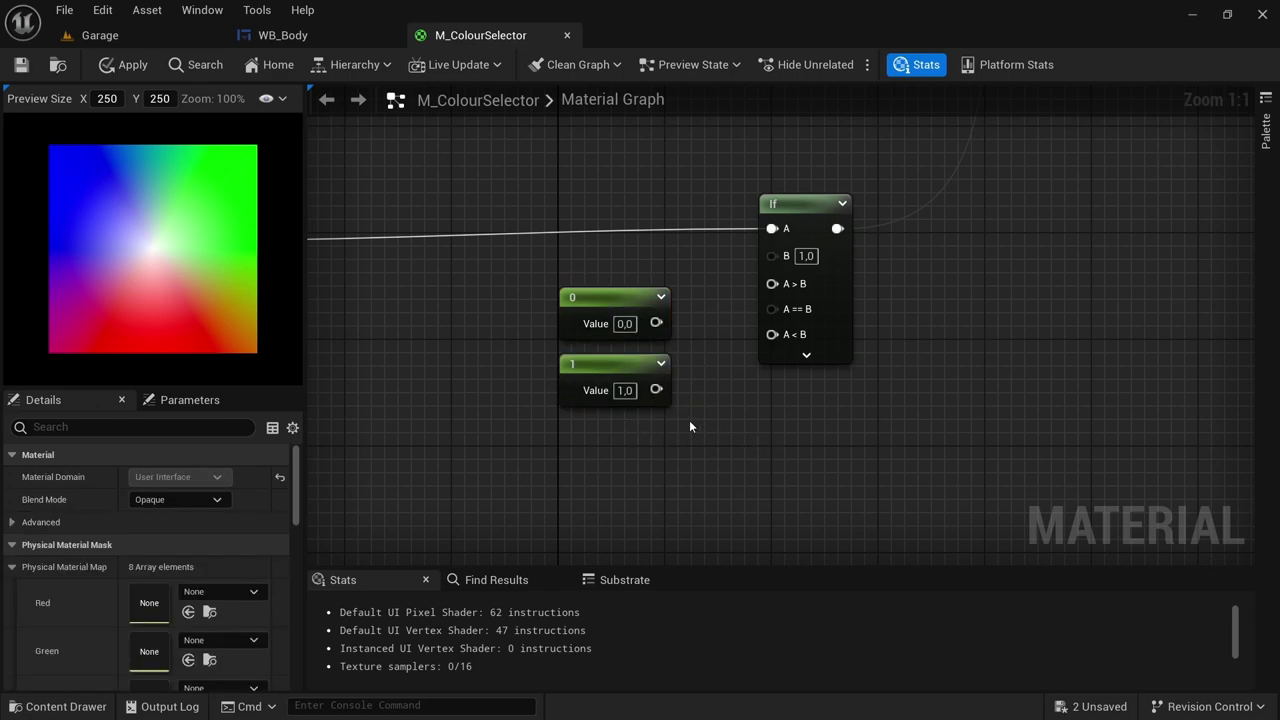
left_click_drag(656, 323, 772, 284)
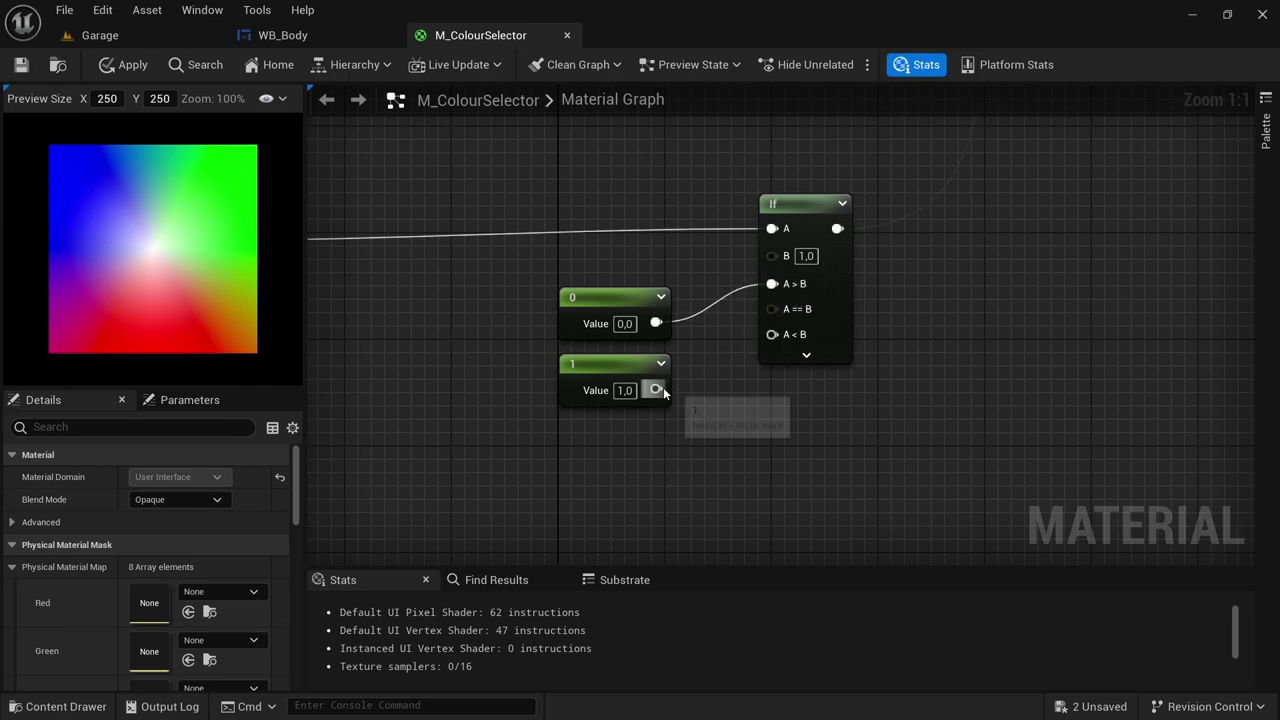
left_click_drag(663, 390, 775, 338)
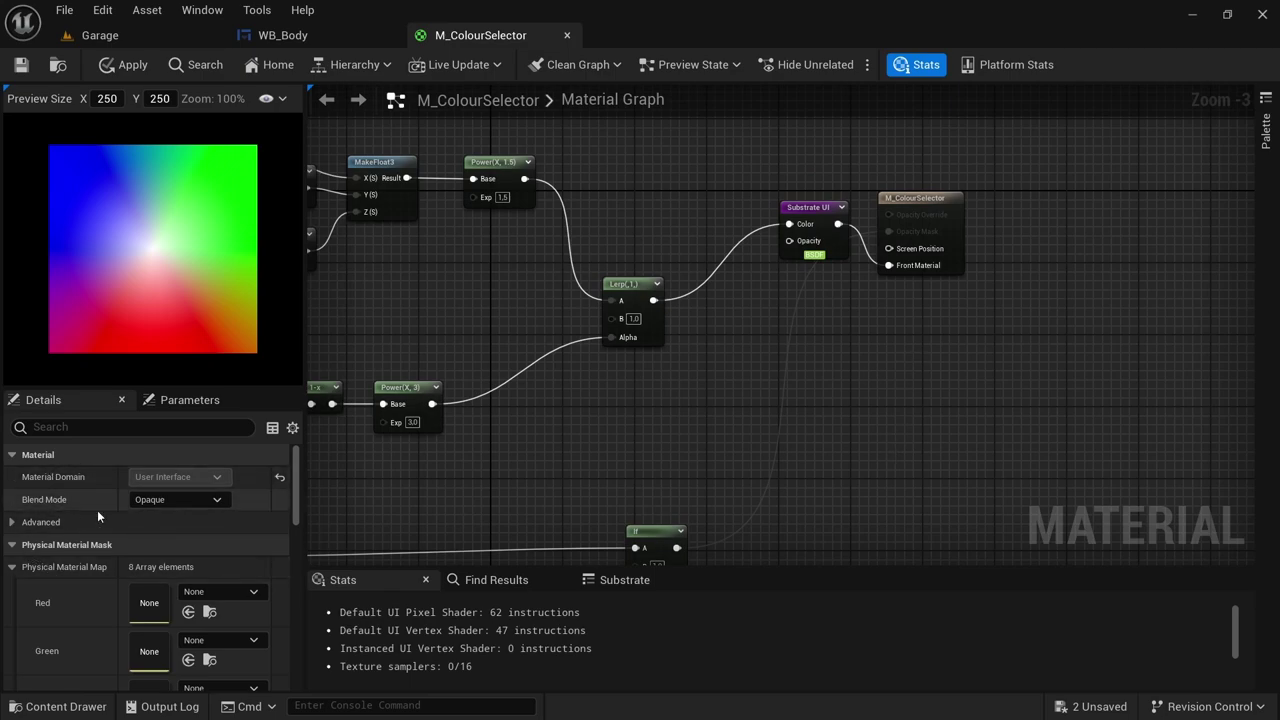
Set the material's Blend Mode to Masked
left_click(220, 500)
left_click(196, 528)
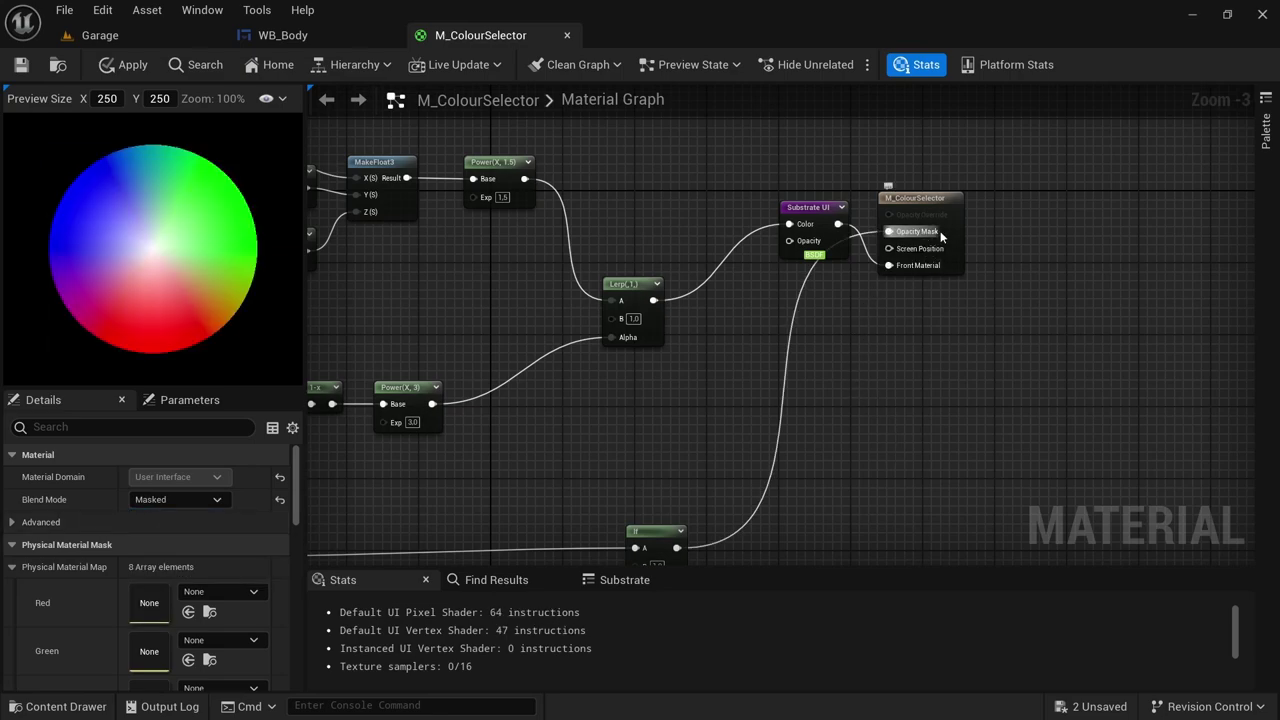
Switch the result node's Blend Mode to Opaque and back to Masked to compare them
right_click_drag(605, 404, 606, 324)
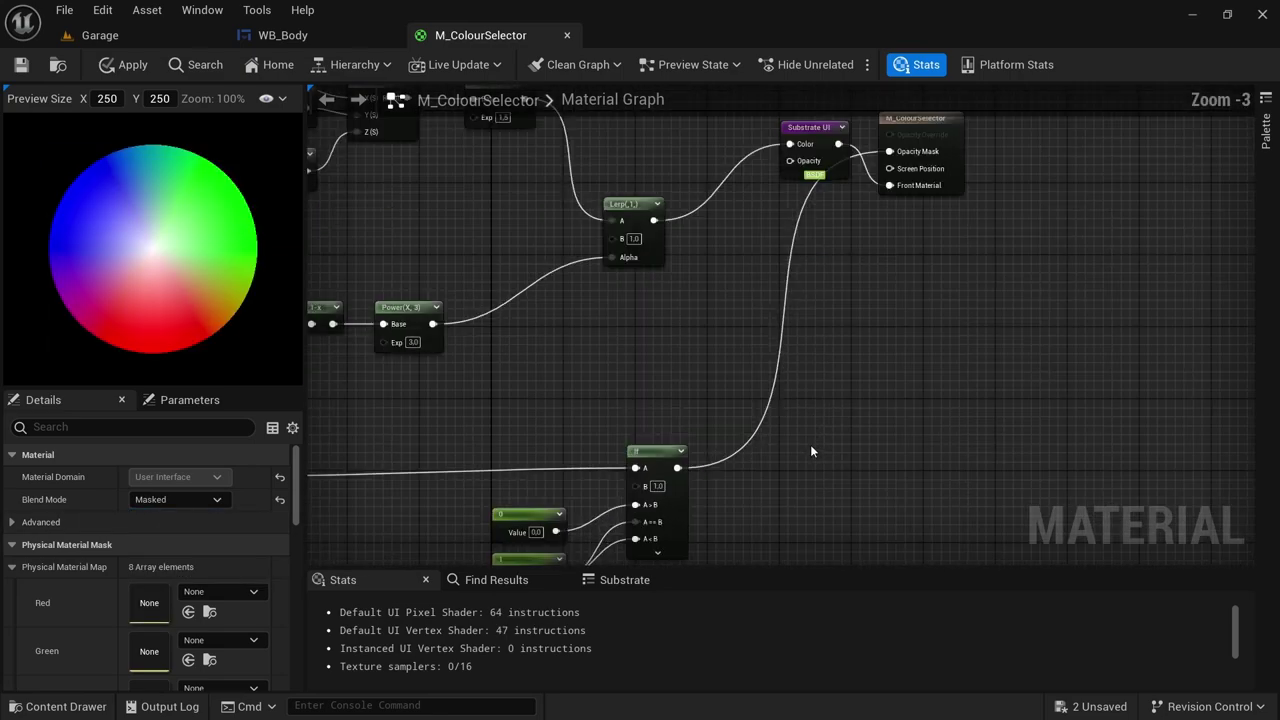
scroll(920, 190, "up", 4)
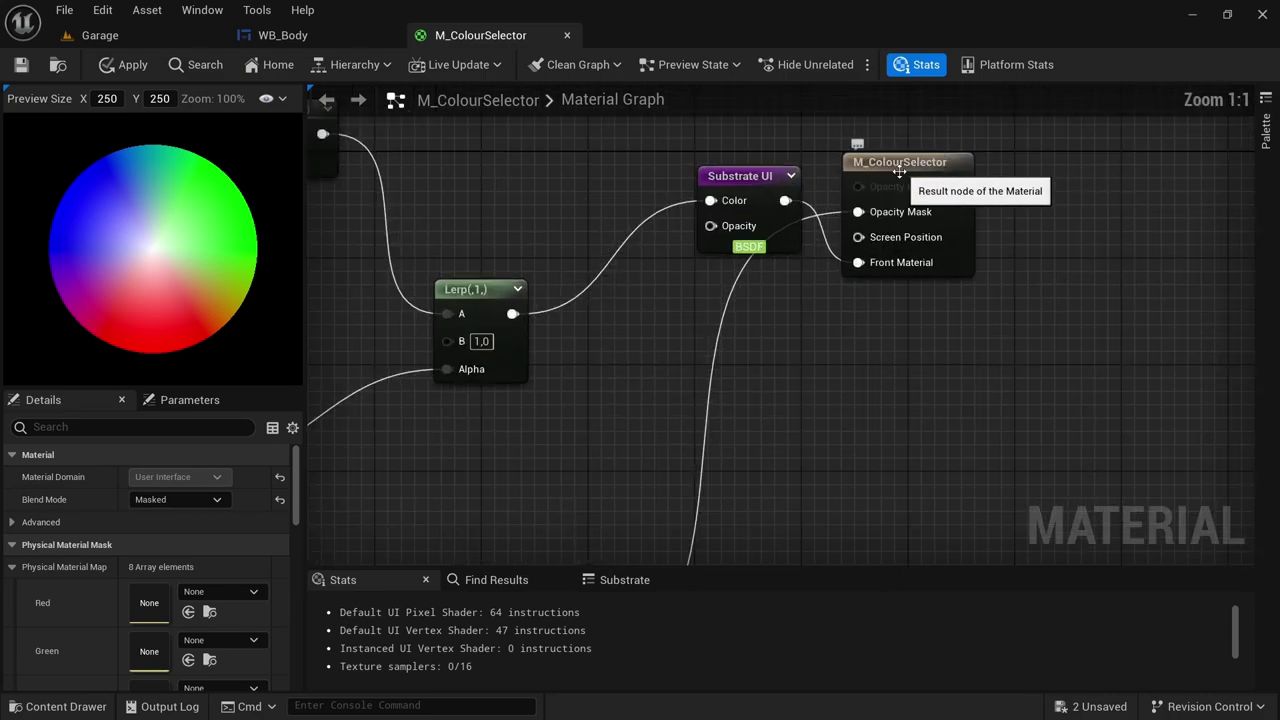
left_click(887, 172)
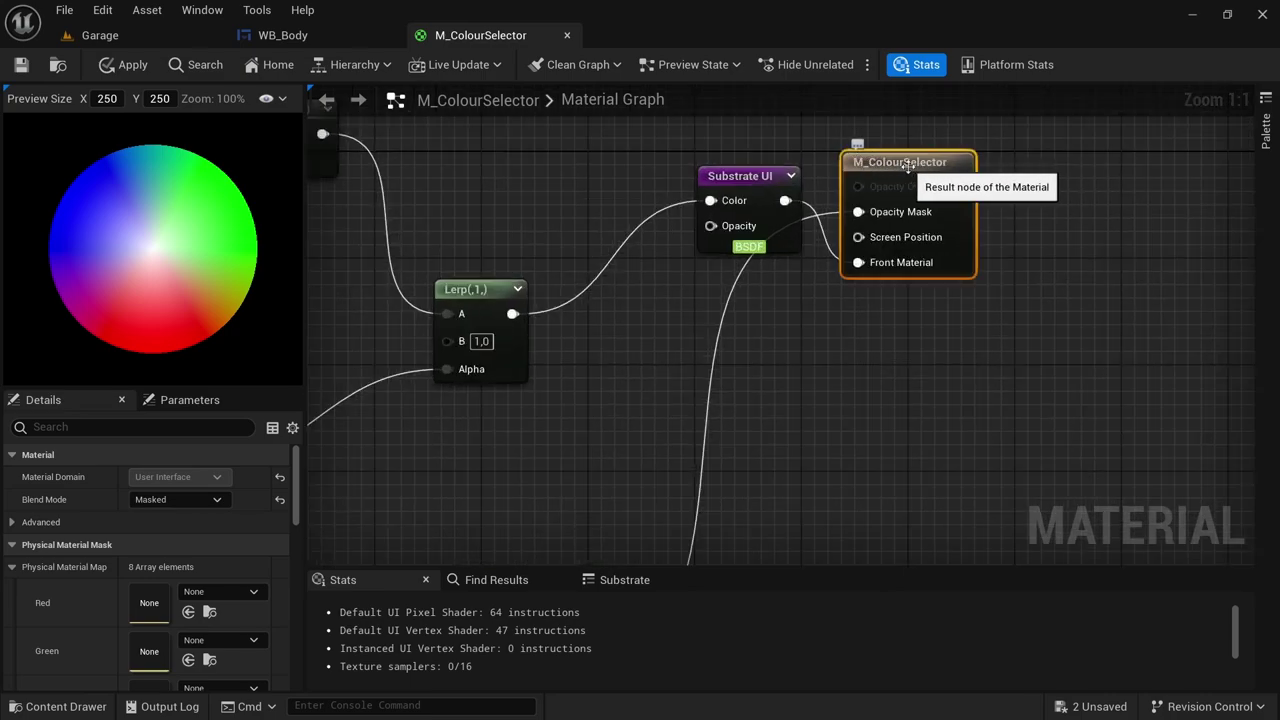
left_click(179, 498)
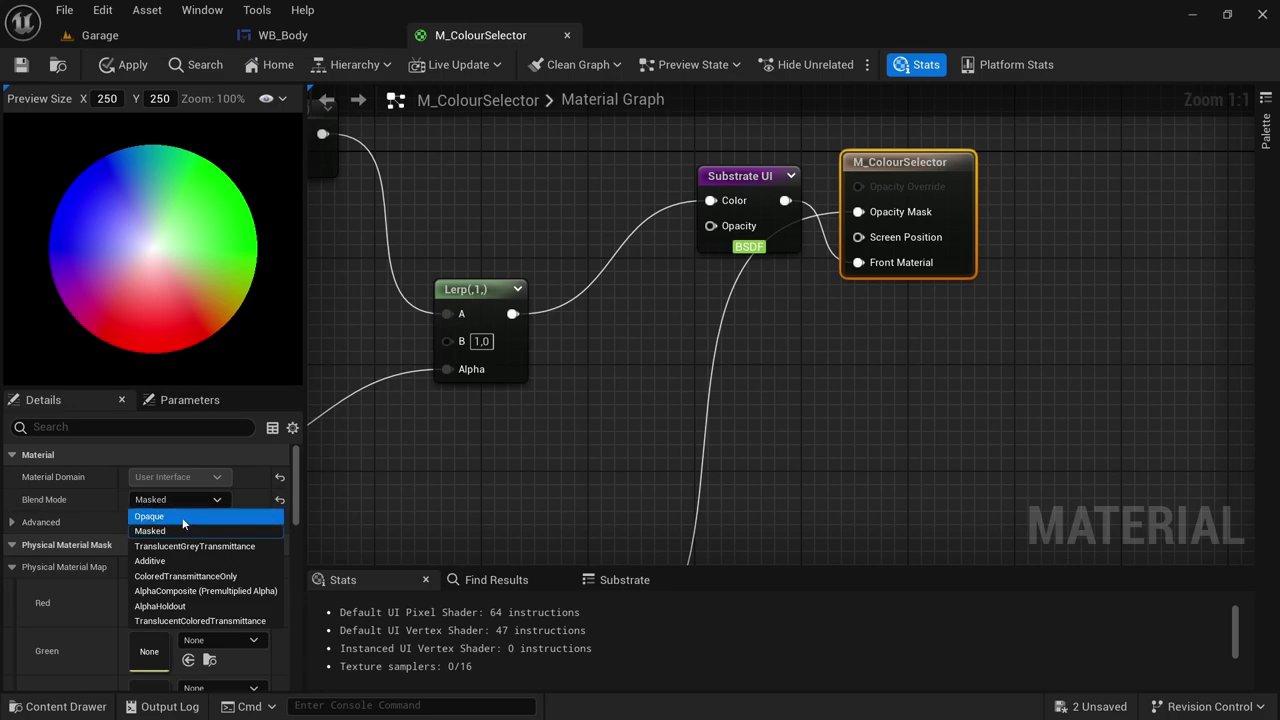
left_click(182, 517)
left_click(182, 498)
left_click(174, 530)
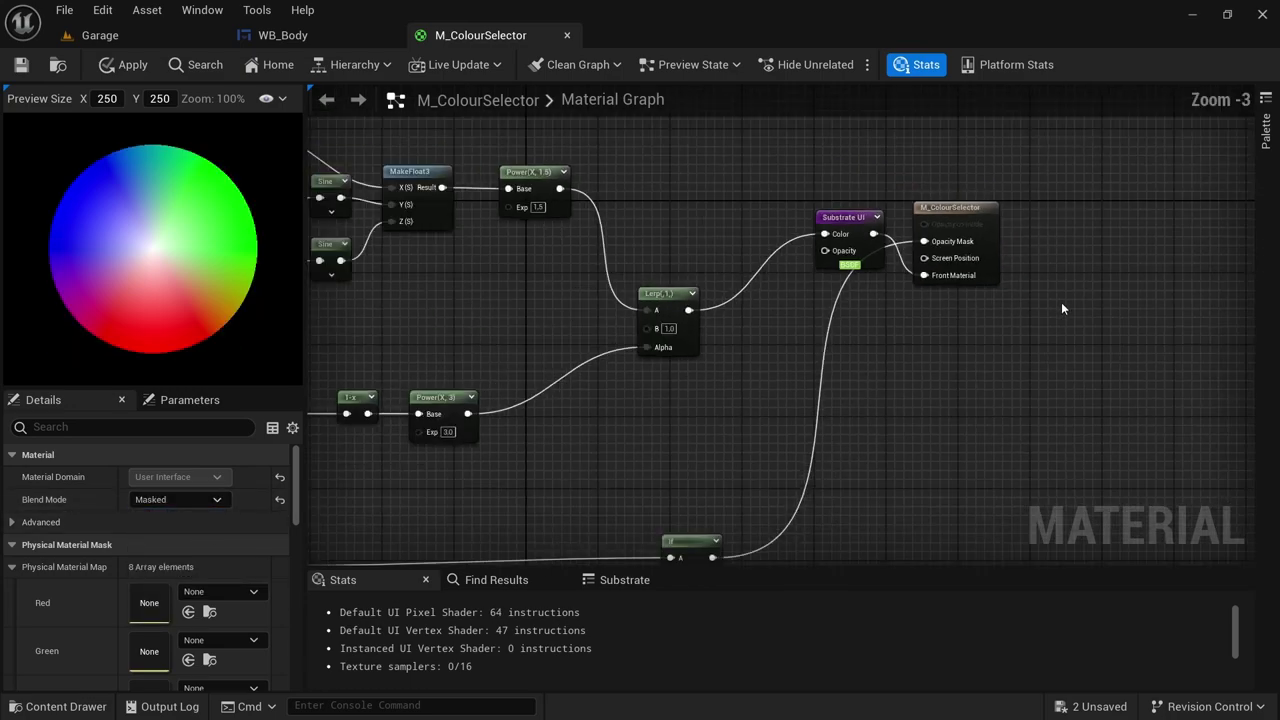
Review the whole node graph, from the texture coordinates through the radial and distance branches to the material result
scroll(1055, 300, "down", 3)
scroll(746, 334, "down", 3)
scroll(655, 354, "up", 3)
right_click_drag(646, 414, 1043, 442)
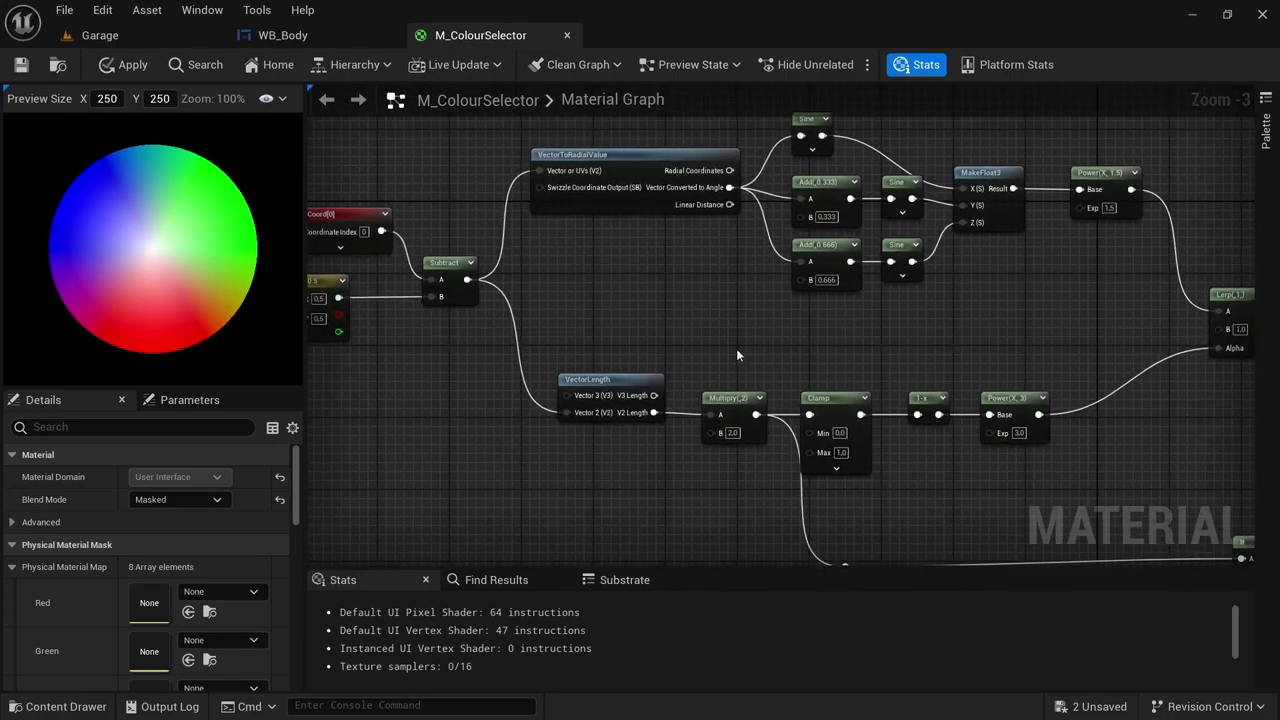
scroll(718, 306, "down", 3)
scroll(734, 317, "up", 3)
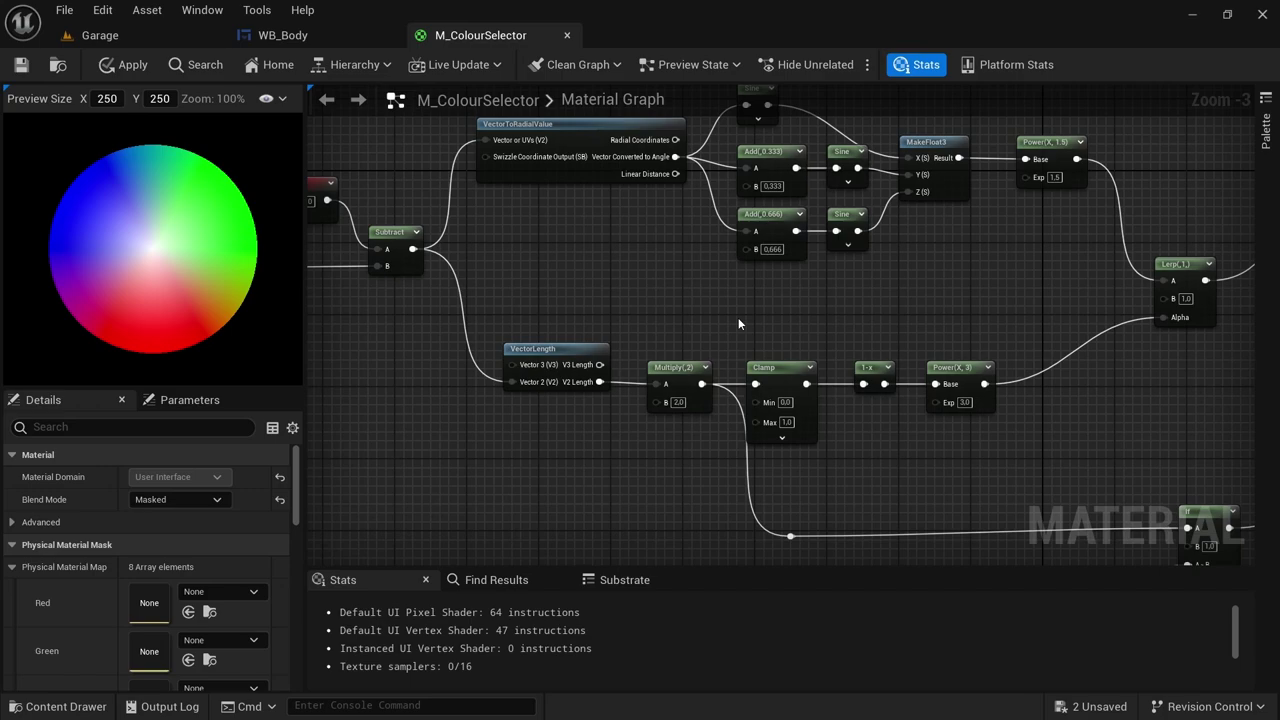
scroll(759, 335, "down", 2)
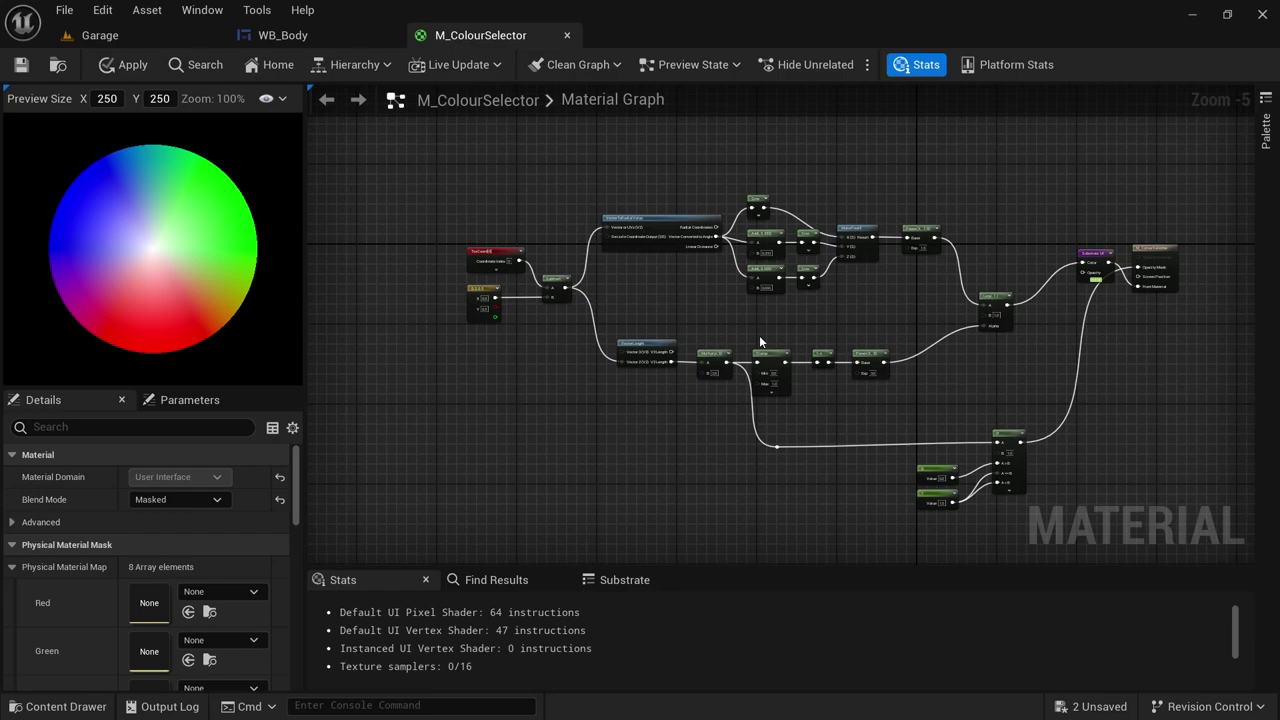
scroll(797, 240, "up", 1)
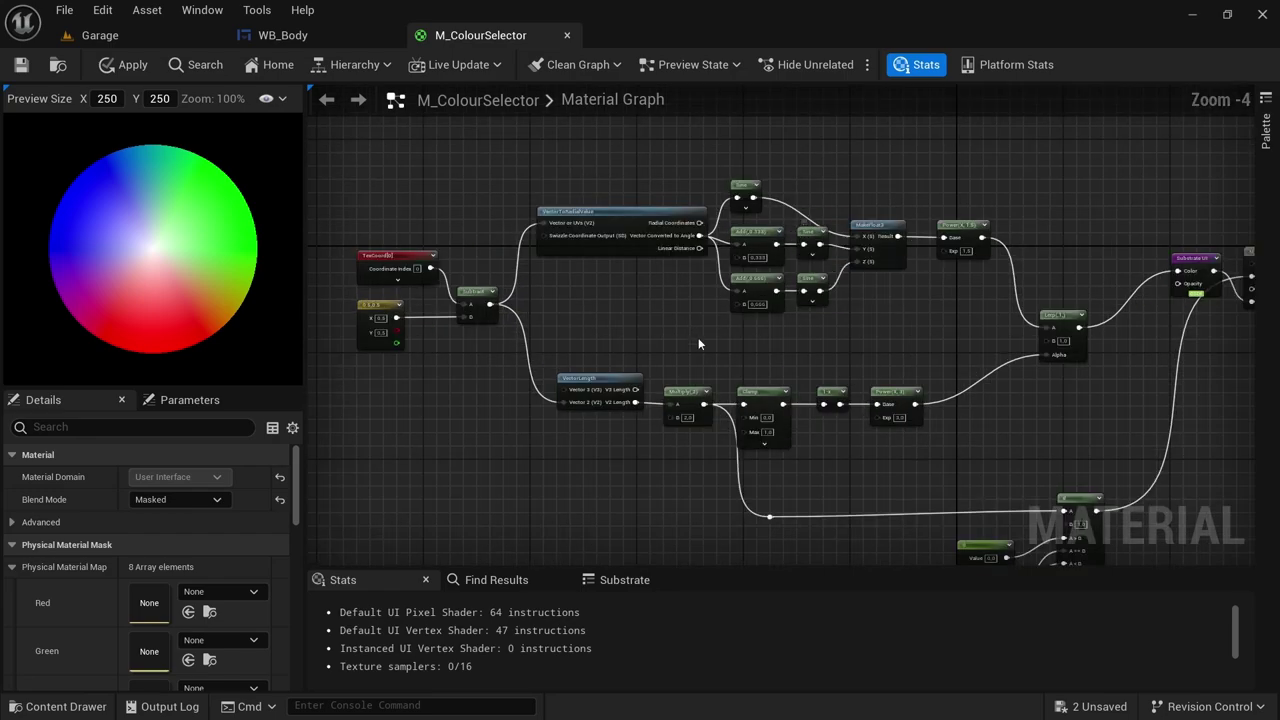
scroll(854, 329, "down", 1)
scroll(746, 334, "up", 1)
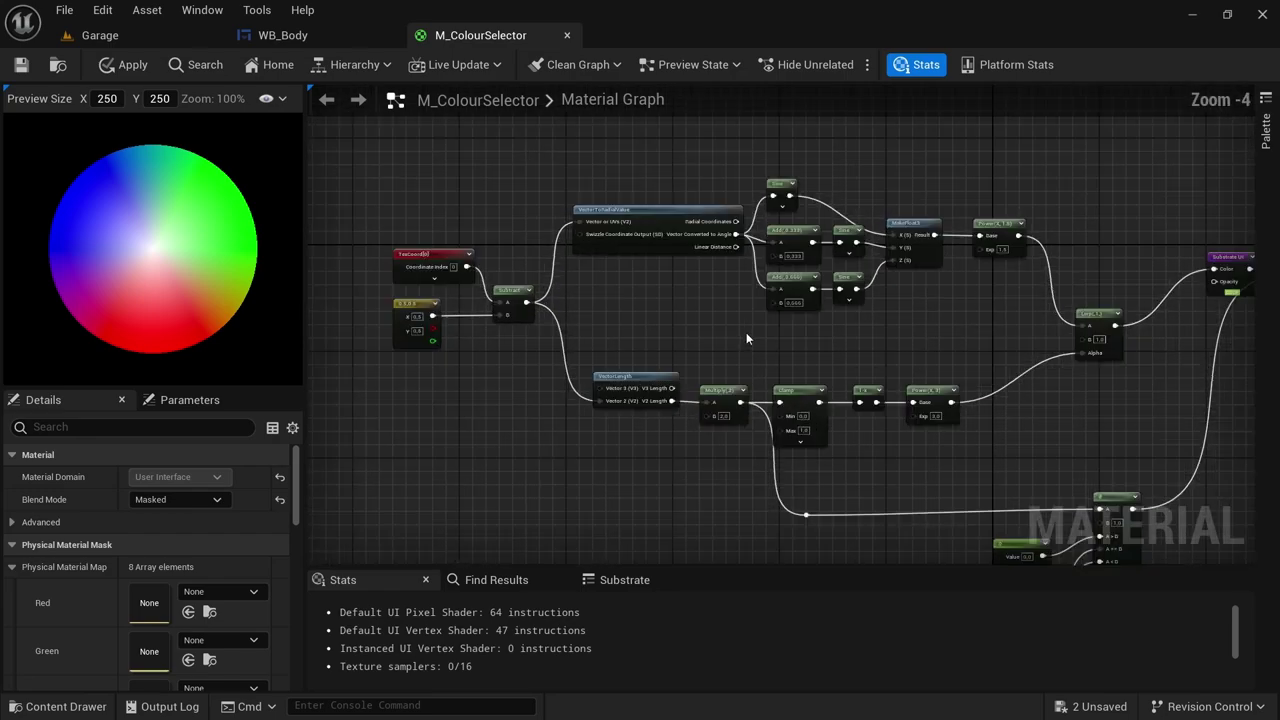
right_click_drag(683, 343, 816, 363)
Group the If node and its two constants in a comment box titled "Mask"
right_click_drag(860, 423, 556, 260)
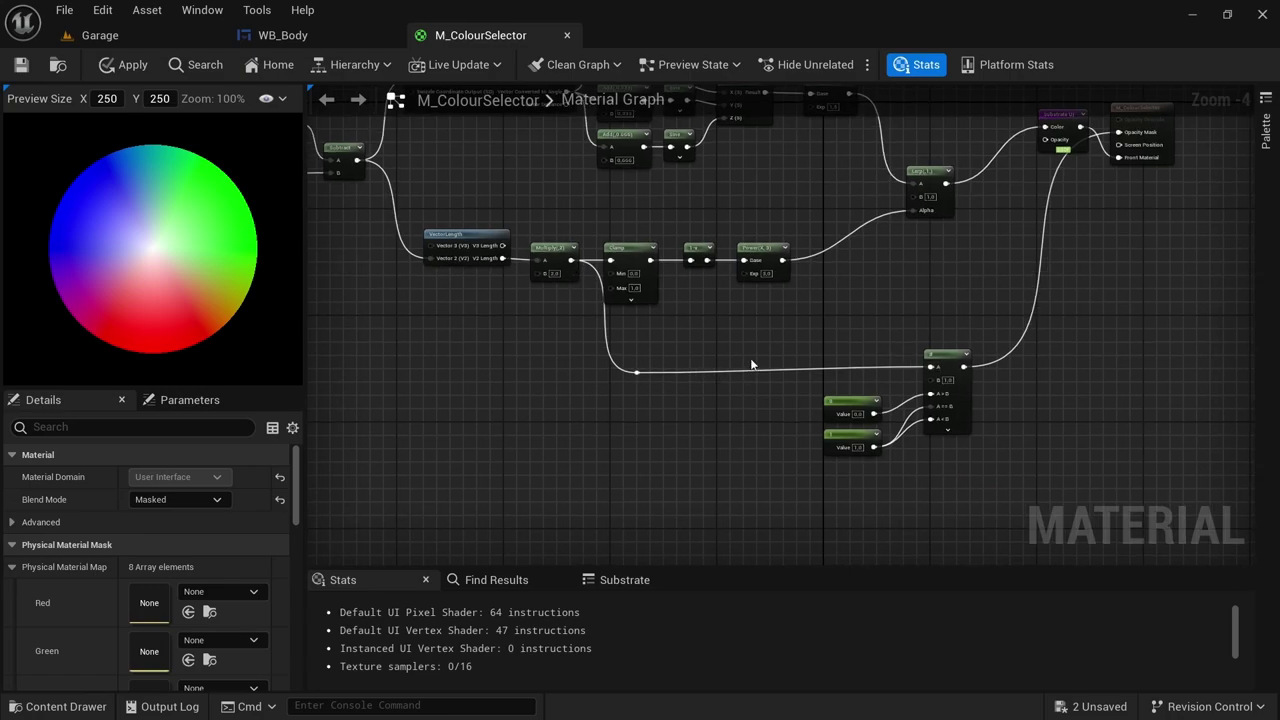
left_click_drag(714, 330, 1022, 486)
type("c")
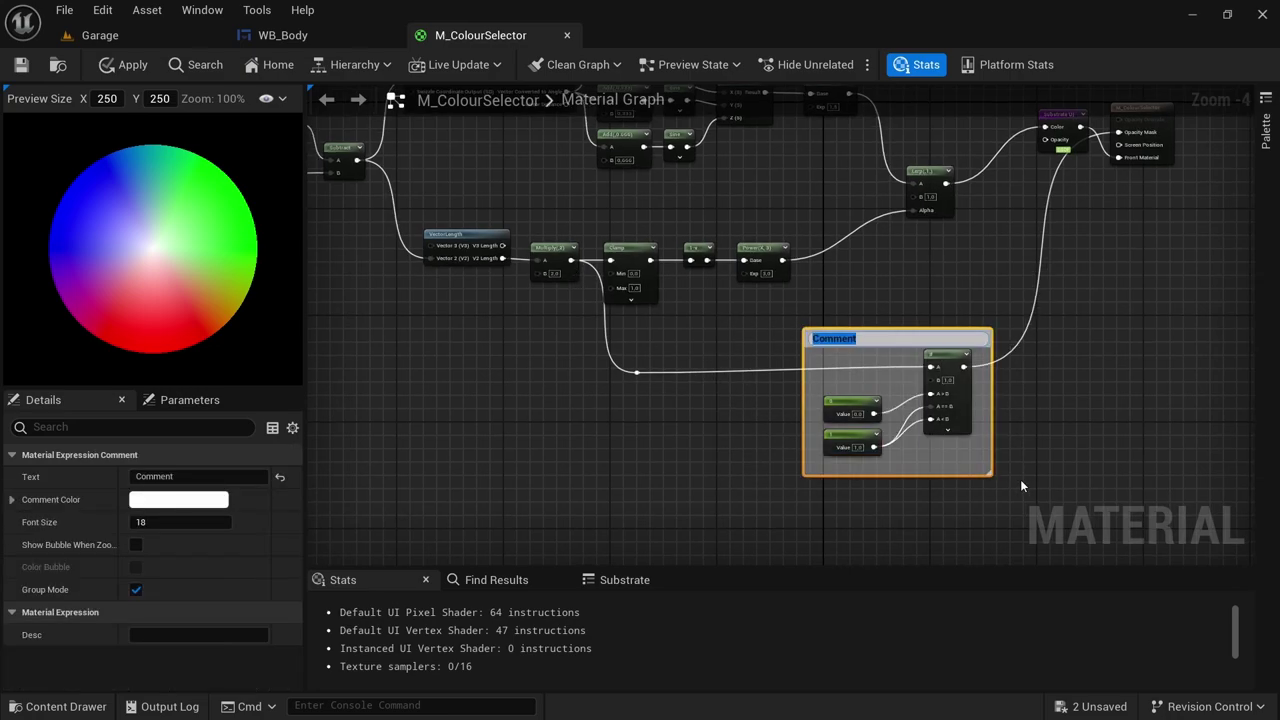
type("Maks")
key("BackSpace")
key("BackSpace")
type("sk")
key("Return")
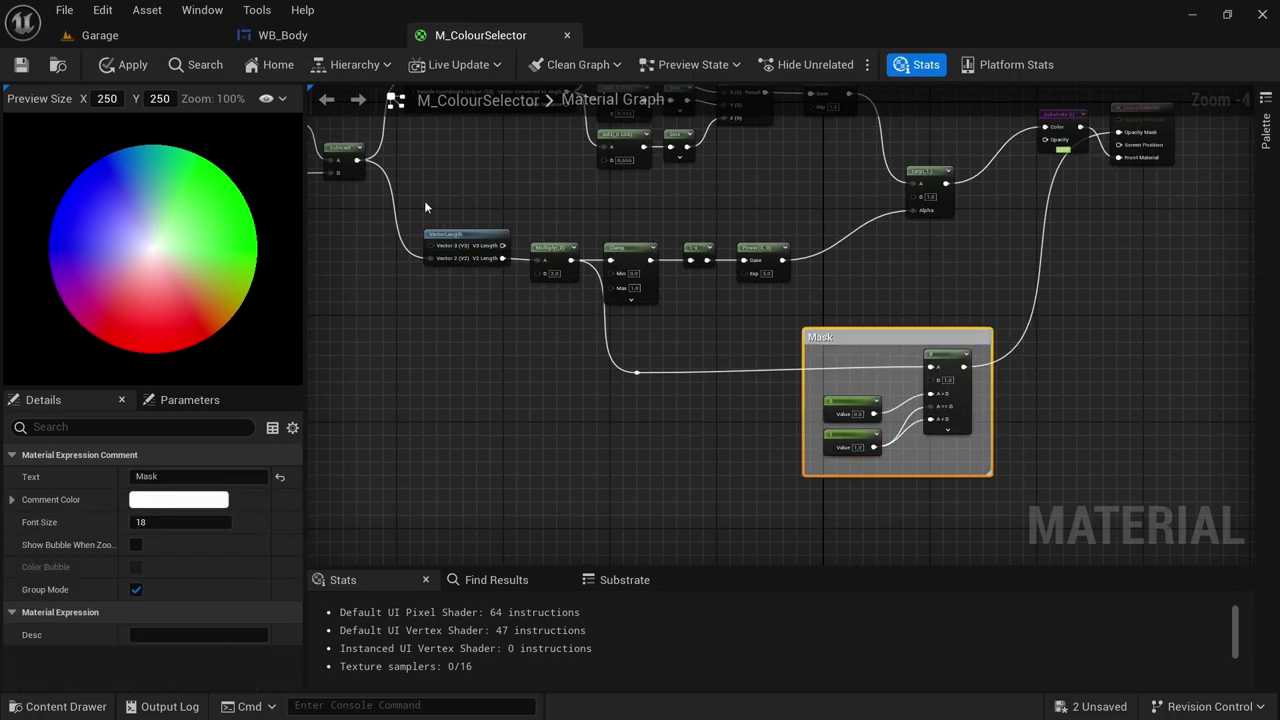
Group the nodes from VectorLength through Power in a comment box titled "White point"
left_click_drag(424, 201, 817, 327)
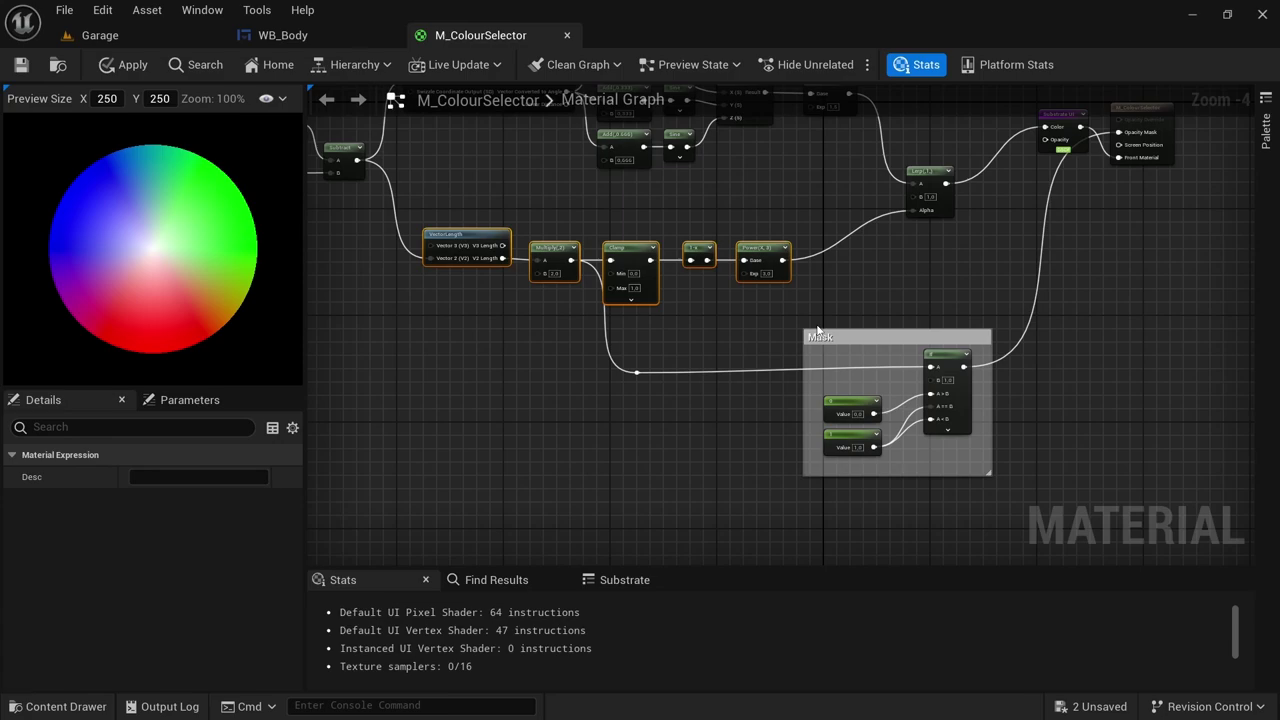
type("cWhite point")
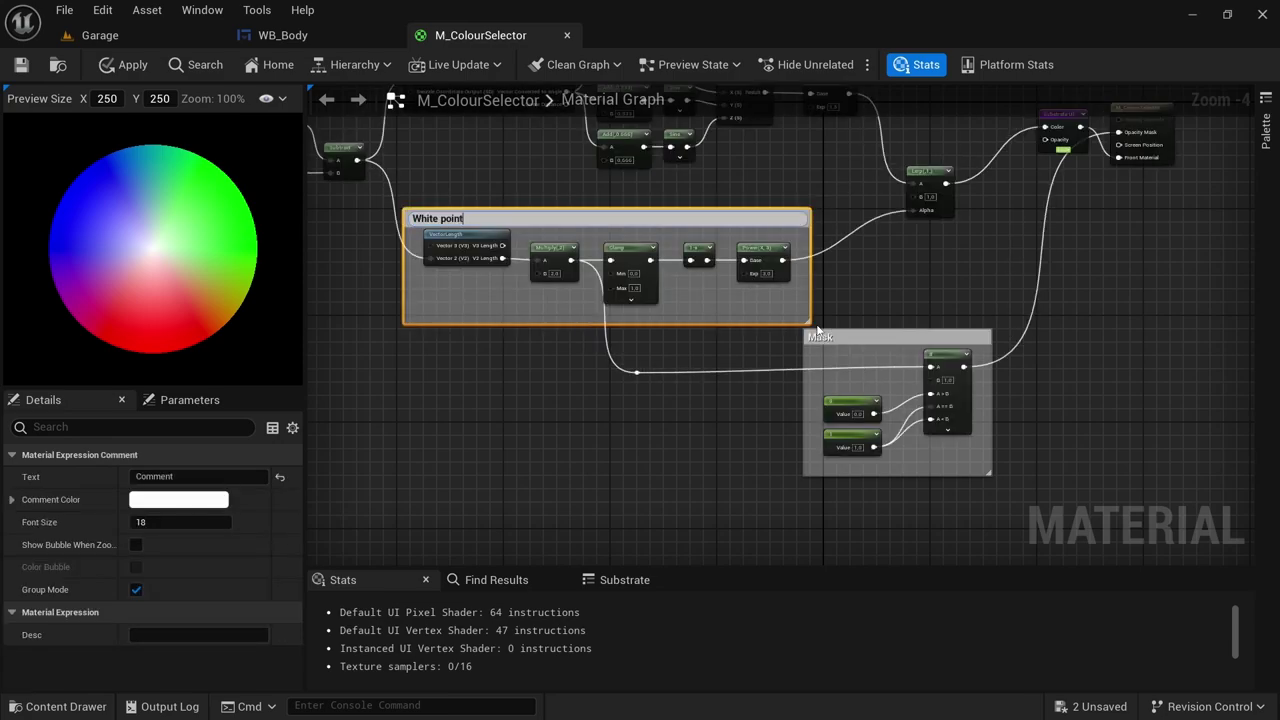
key("Return")
Group the nodes from VectorToRadialValue through the upper branch's Power node in a comment box titled "Colour points"
right_click_drag(817, 326, 851, 506)
left_click_drag(423, 191, 904, 377)
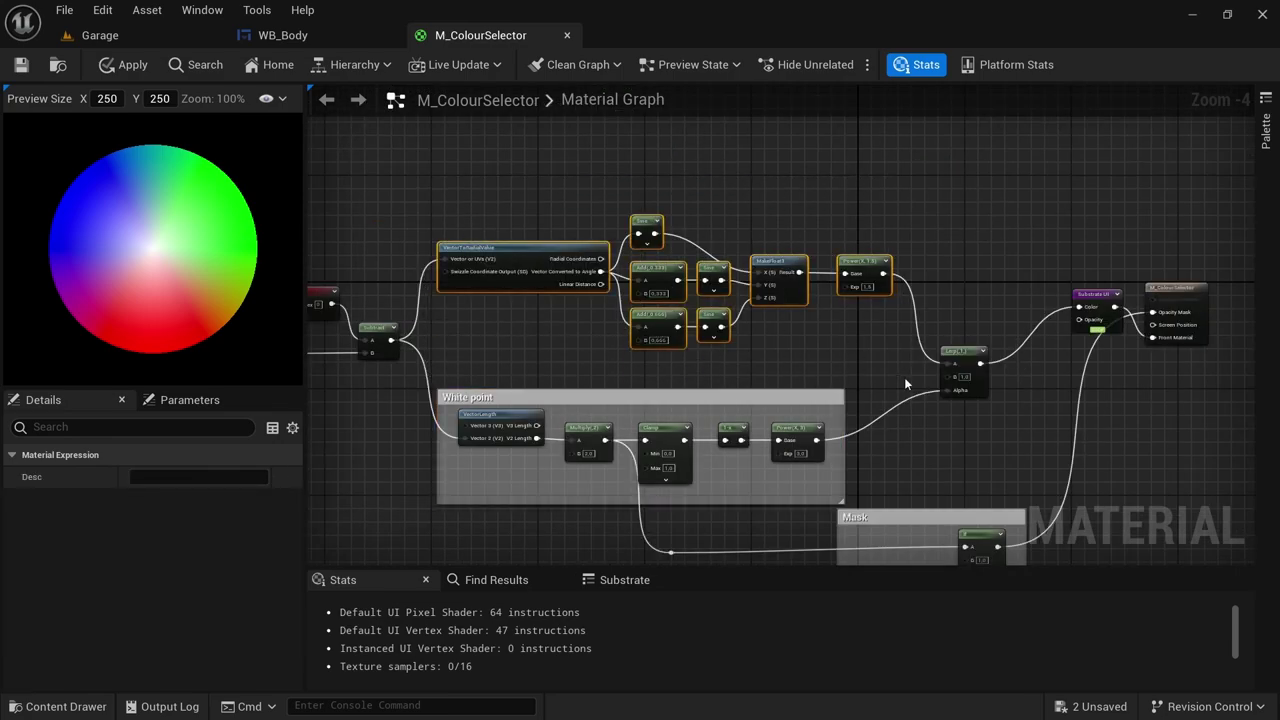
key("c")
Group the TexCoord, 0.5 constant vector and Subtract nodes in a comment box titled "Texture co-ordinates"
left_click_drag(463, 241, 636, 421)
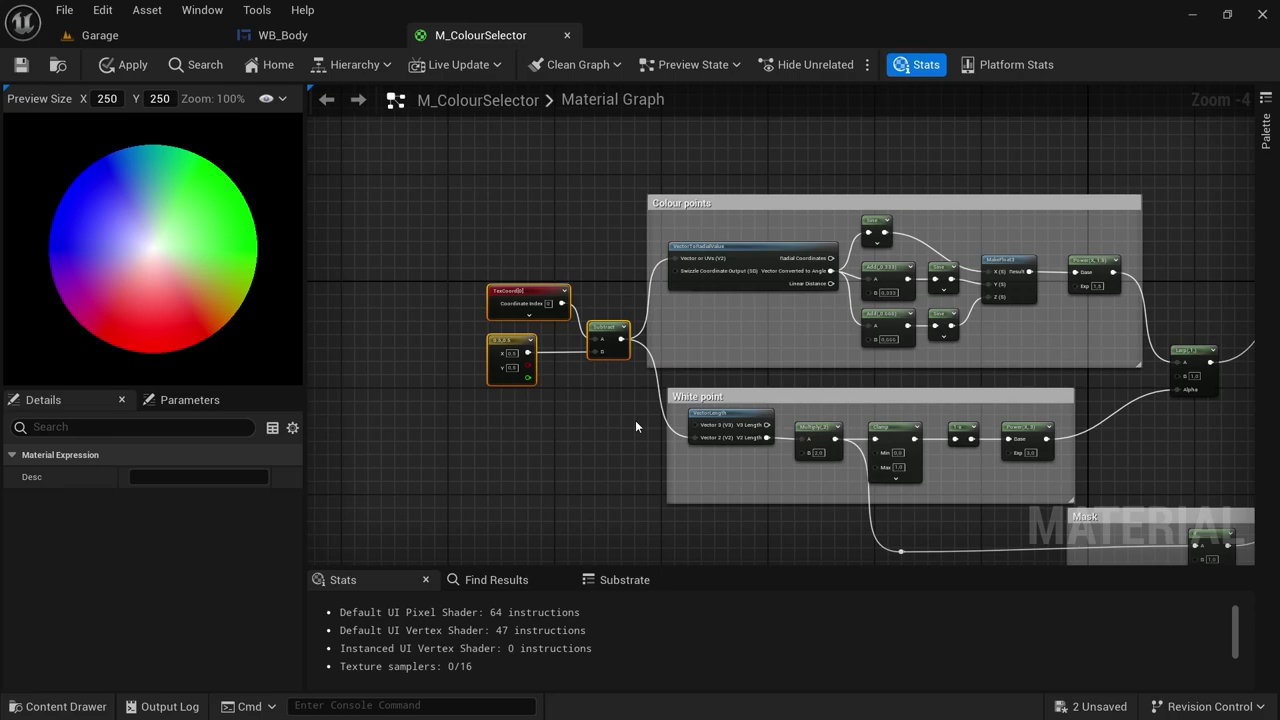
type("cT")
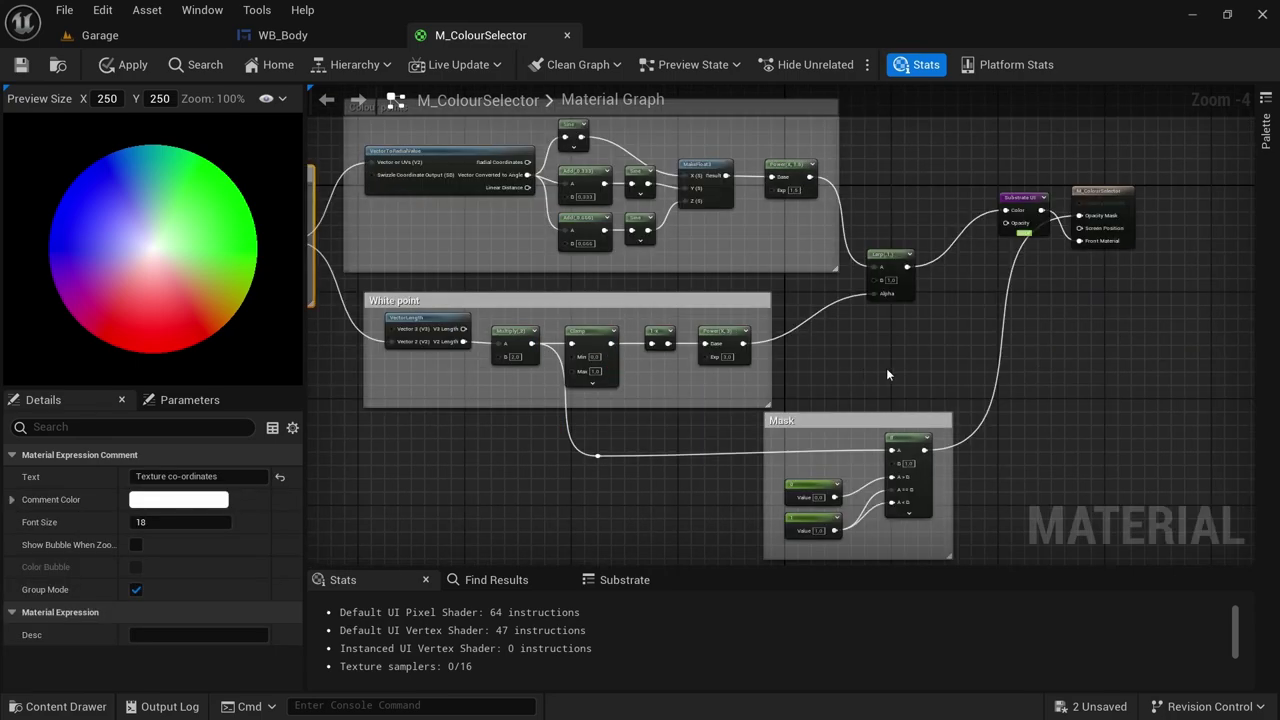
Move the Substrate UI and material result nodes together so they sit level with the Lerp node
left_click_drag(1036, 189, 1150, 256)
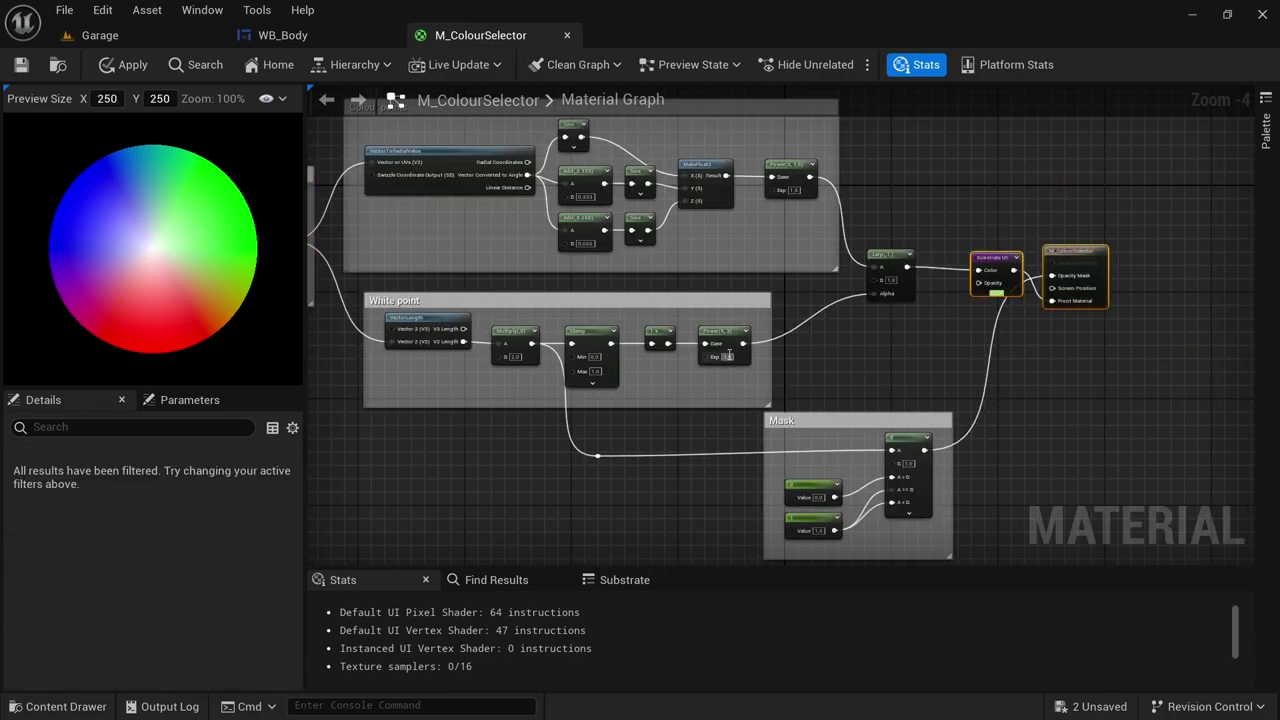
Apply the material changes, save M_ColourSelector and close its editor
left_click(118, 64)
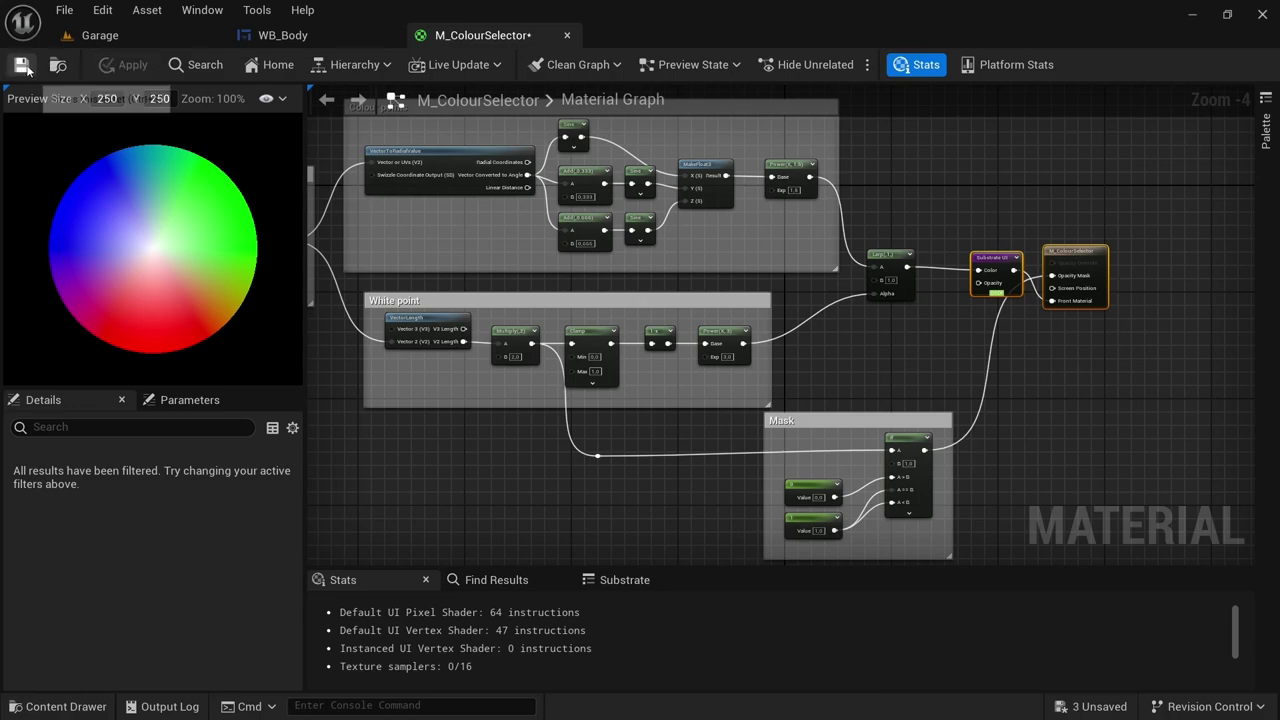
left_click(20, 66)
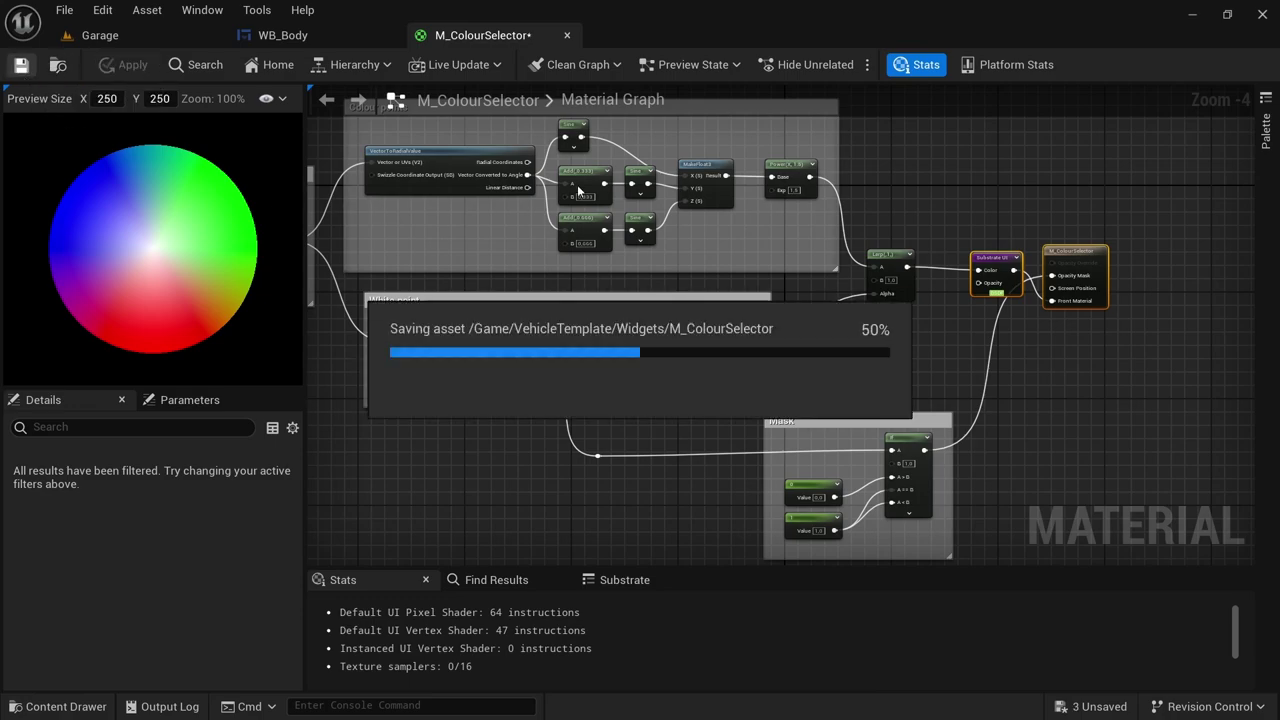
left_click(567, 37)
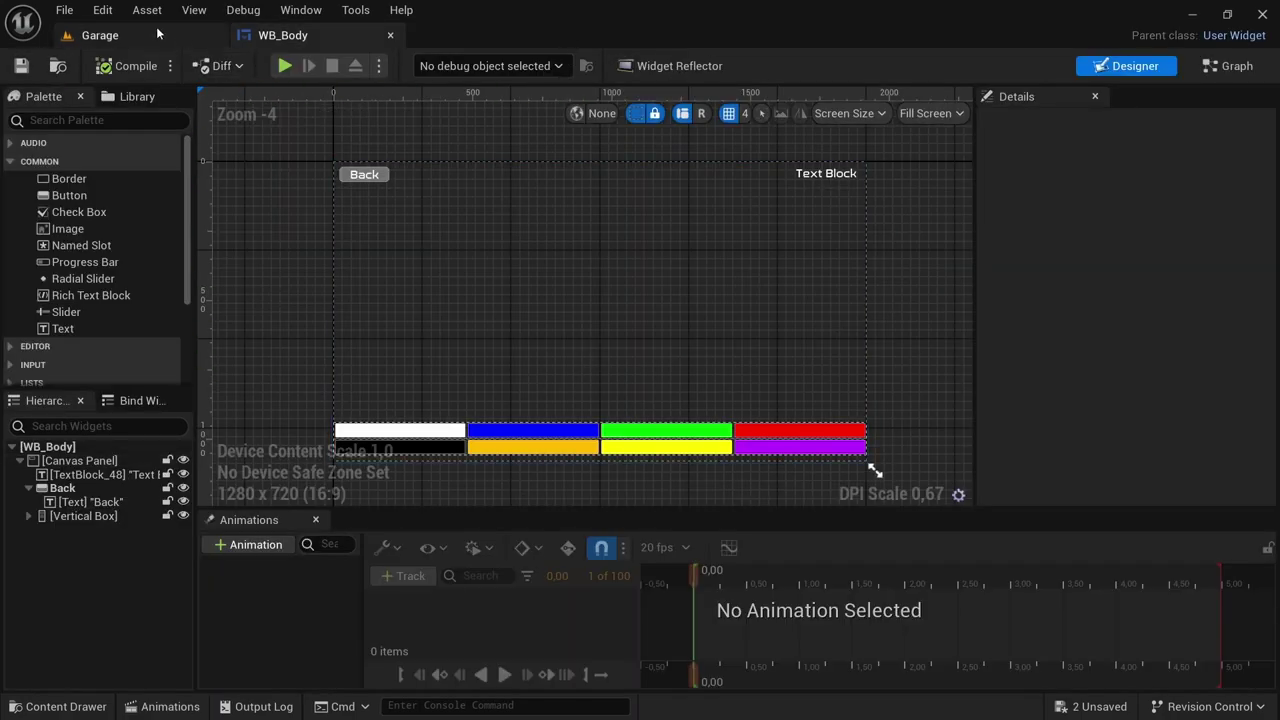